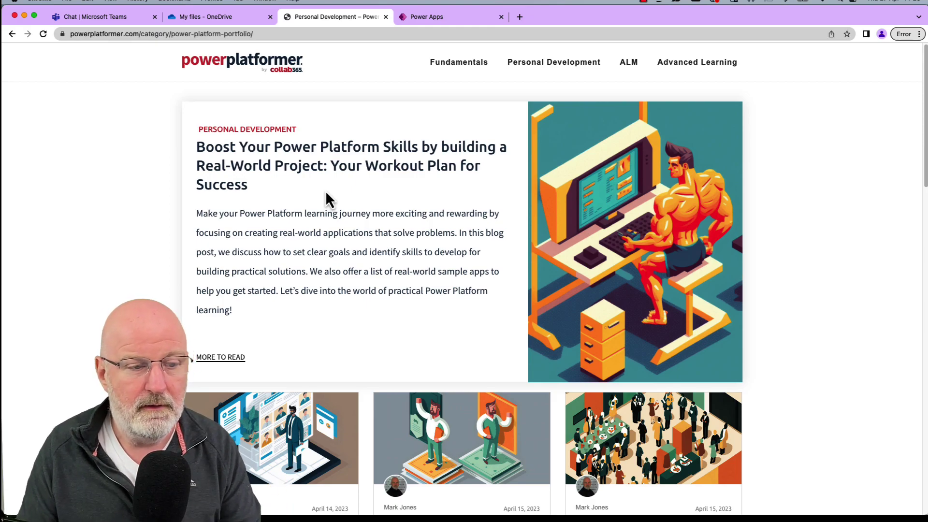
# Open the Boost Your Power Platform Skills article and scroll into its sample app list.
pyautogui.click(374, 166)
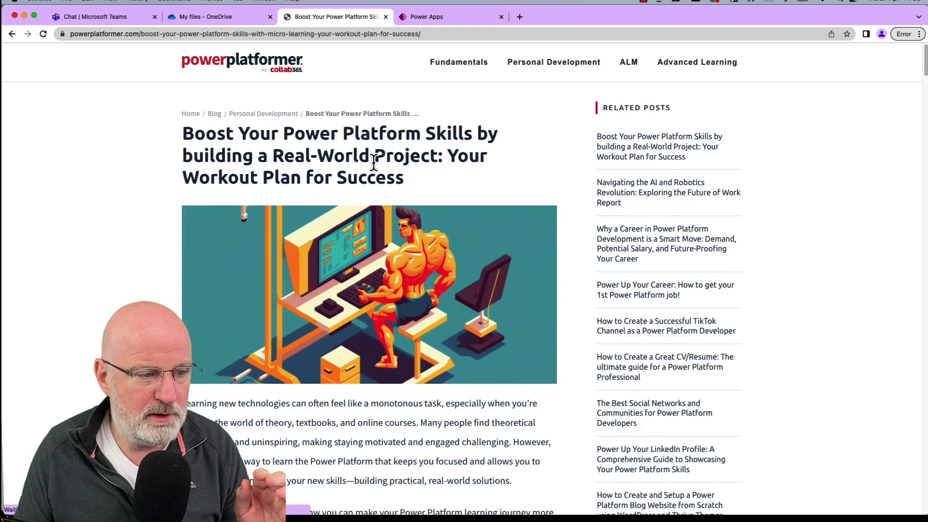
pyautogui.scroll(-8, 390, 199)
pyautogui.scroll(-5, 385, 256)
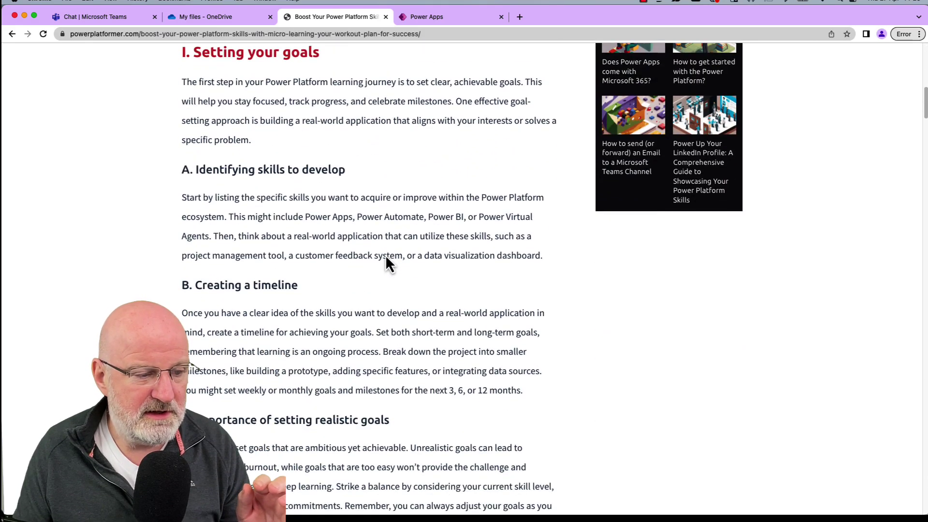
pyautogui.scroll(-10, 385, 256)
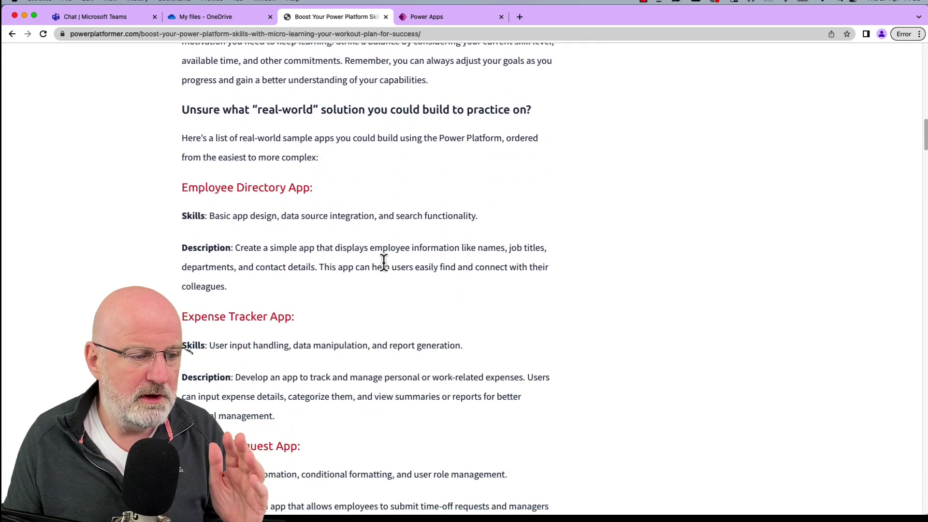
# Highlight the Employee Directory, Expense Tracker, Time-off Request and Event Management headings while reading.
pyautogui.tripleClick(276, 189)
pyautogui.tripleClick(284, 317)
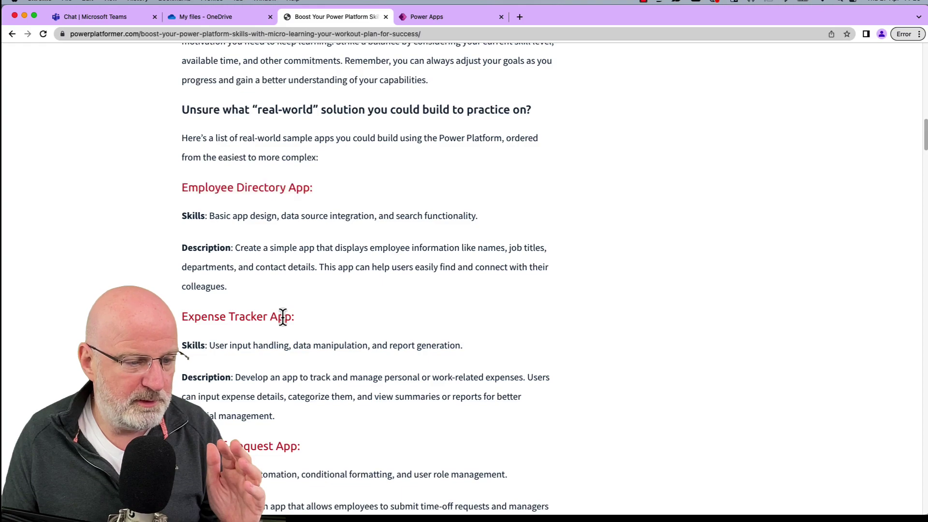
pyautogui.scroll(-4, 285, 358)
pyautogui.tripleClick(269, 247)
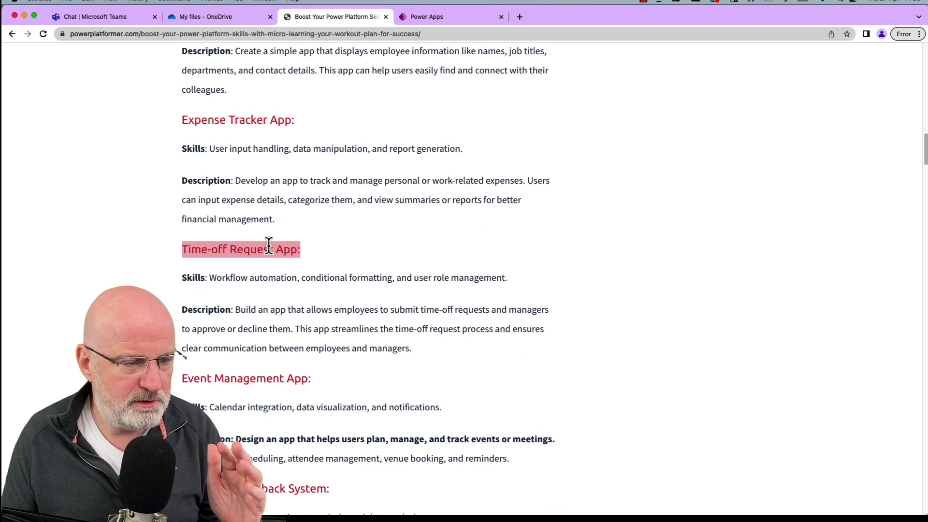
pyautogui.doubleClick(277, 374)
pyautogui.scroll(-4, 276, 309)
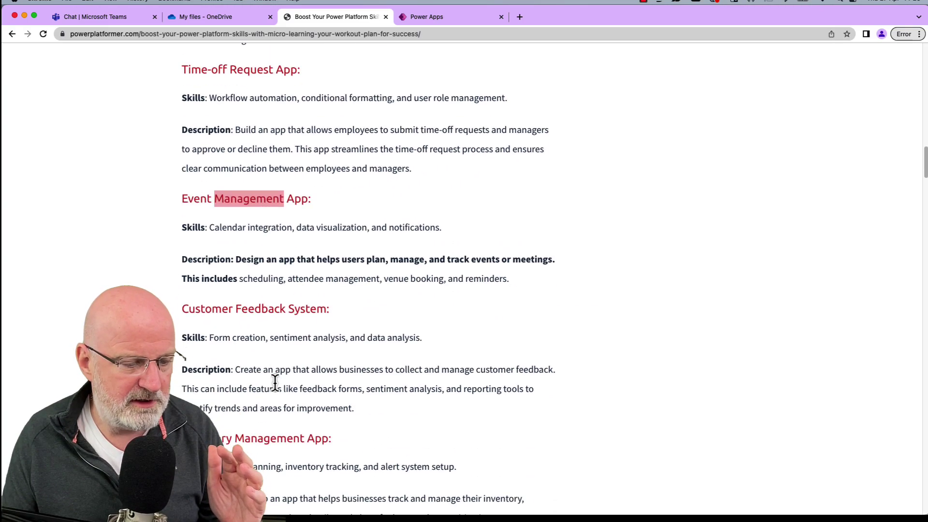
# Highlight Customer Feedback System and Project Management Tool, then clear the highlight and read further.
pyautogui.doubleClick(277, 309)
pyautogui.scroll(-6, 277, 309)
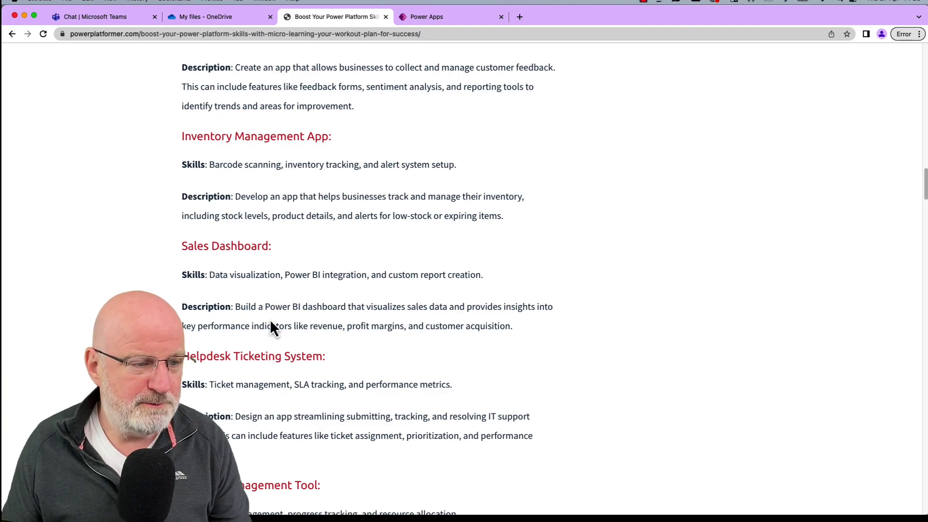
pyautogui.scroll(-5, 274, 377)
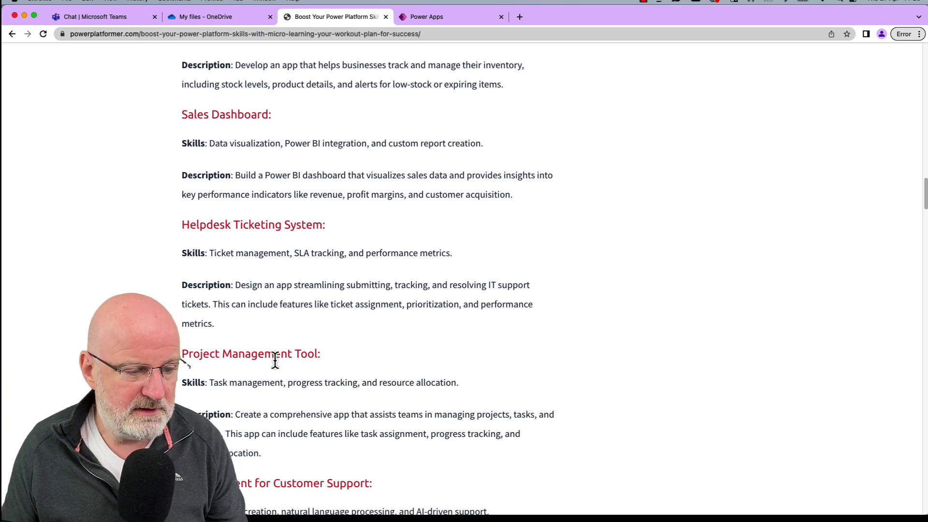
pyautogui.doubleClick(274, 360)
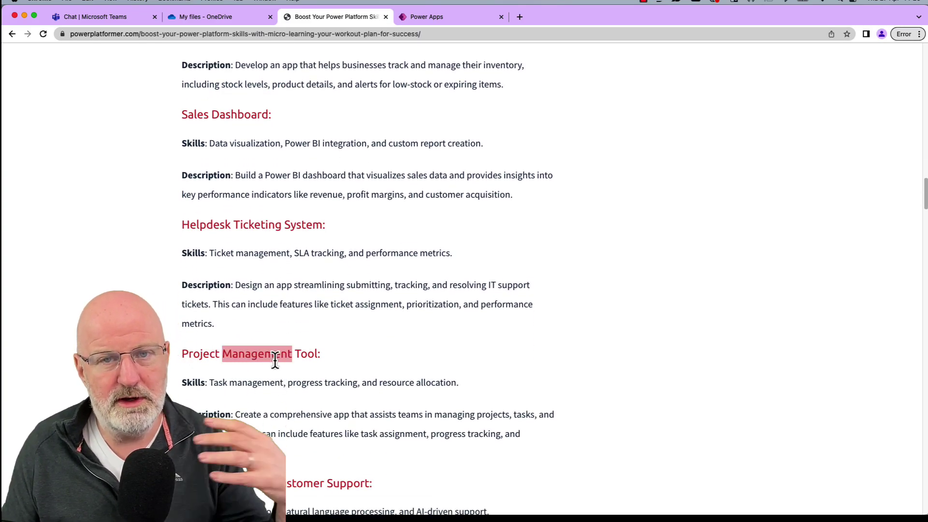
pyautogui.click(277, 358)
pyautogui.scroll(-2, 285, 379)
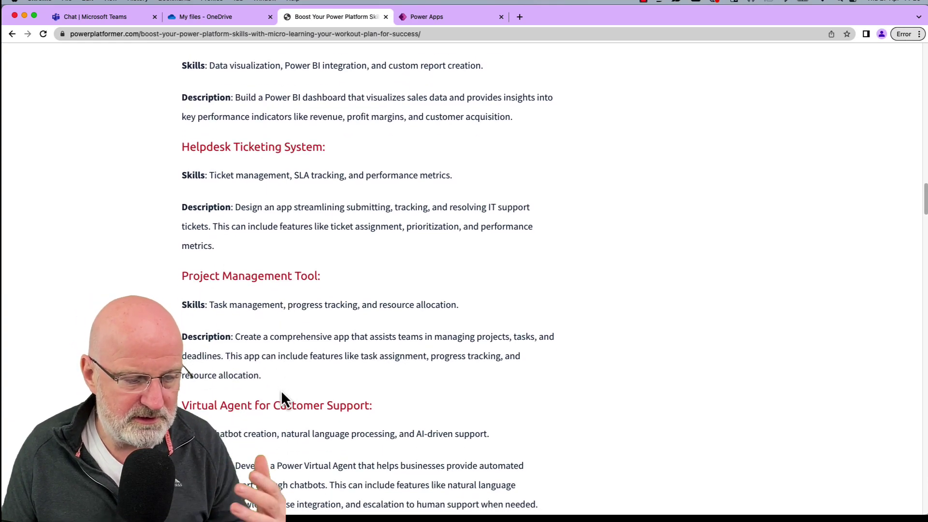
pyautogui.scroll(-4, 282, 395)
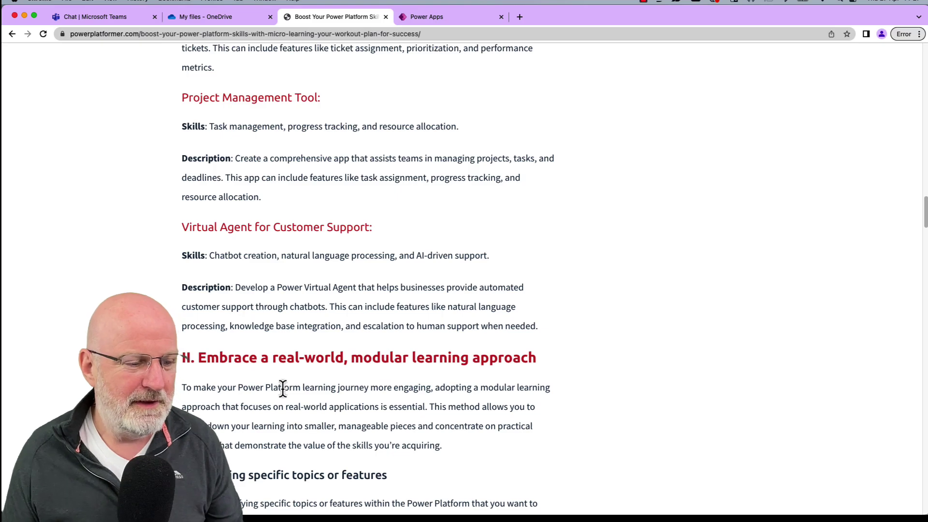
# Scroll back up past the sample apps to the 'Your Workout Plan for Success' article title.
pyautogui.scroll(15, 305, 273)
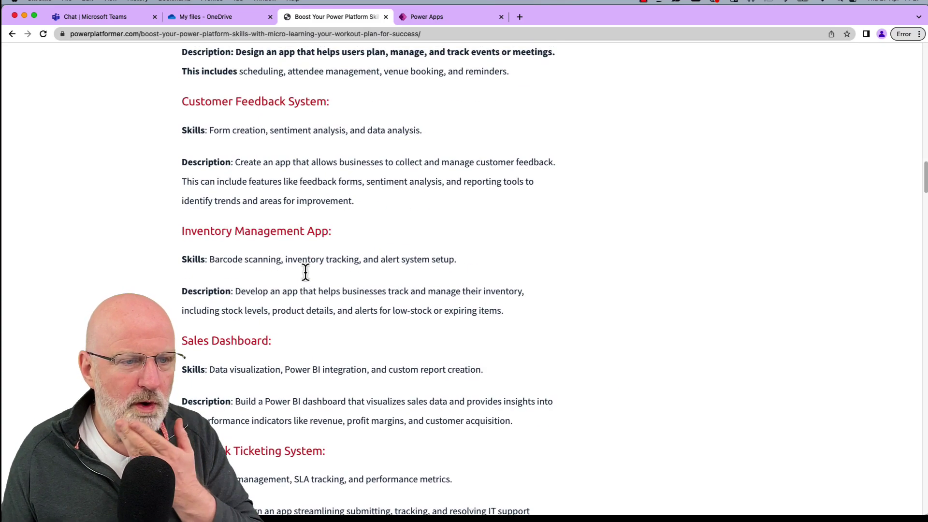
pyautogui.scroll(-3, 306, 271)
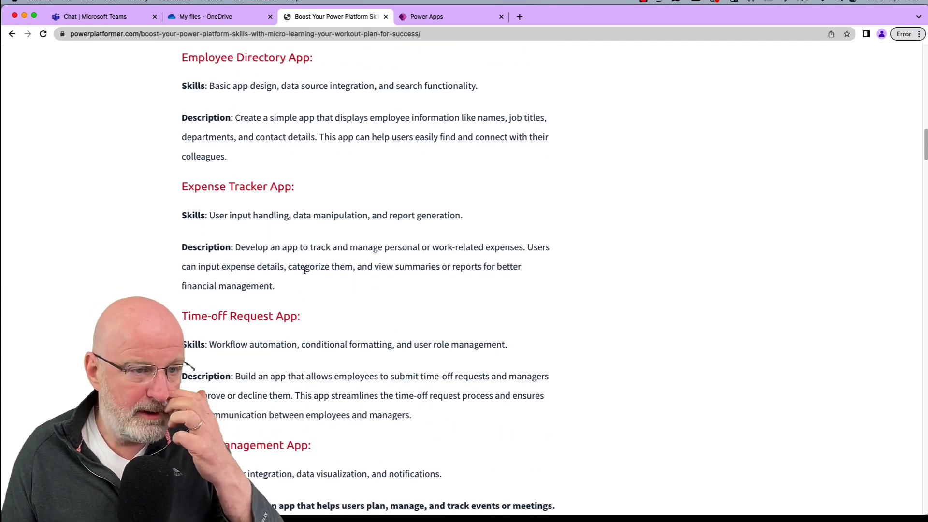
pyautogui.scroll(10, 306, 271)
pyautogui.scroll(10, 305, 271)
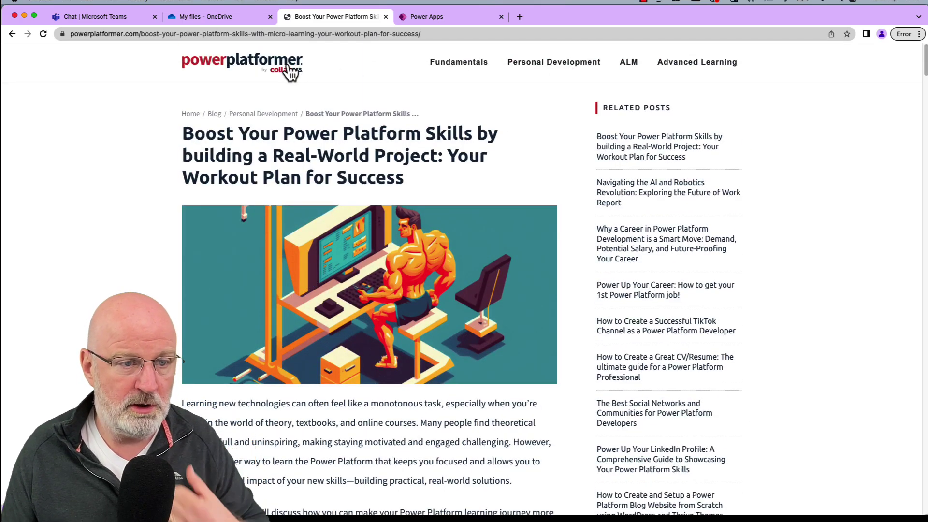
# Open the Shopping List App article from Fundamentals and scroll to Section 1 on the Developer Tenant.
pyautogui.click(467, 68)
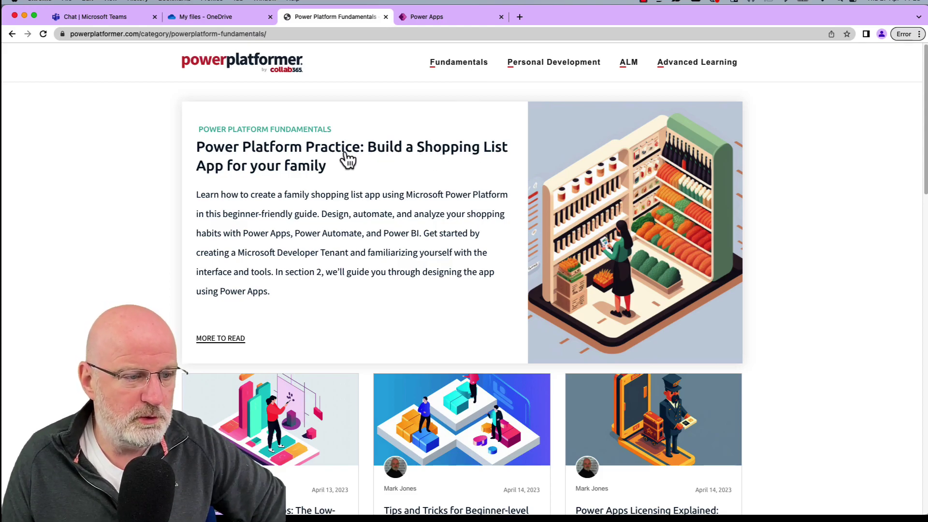
pyautogui.click(438, 155)
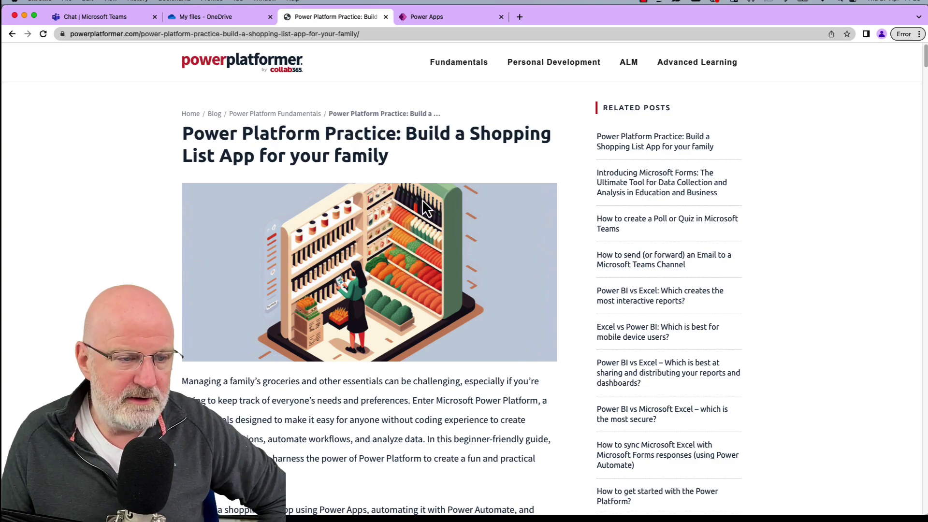
pyautogui.scroll(-3, 422, 199)
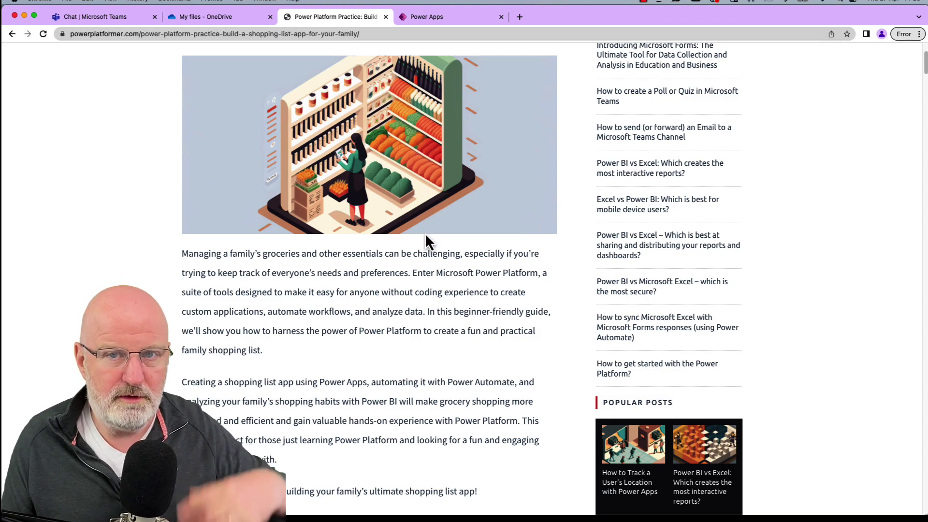
pyautogui.scroll(-4, 420, 249)
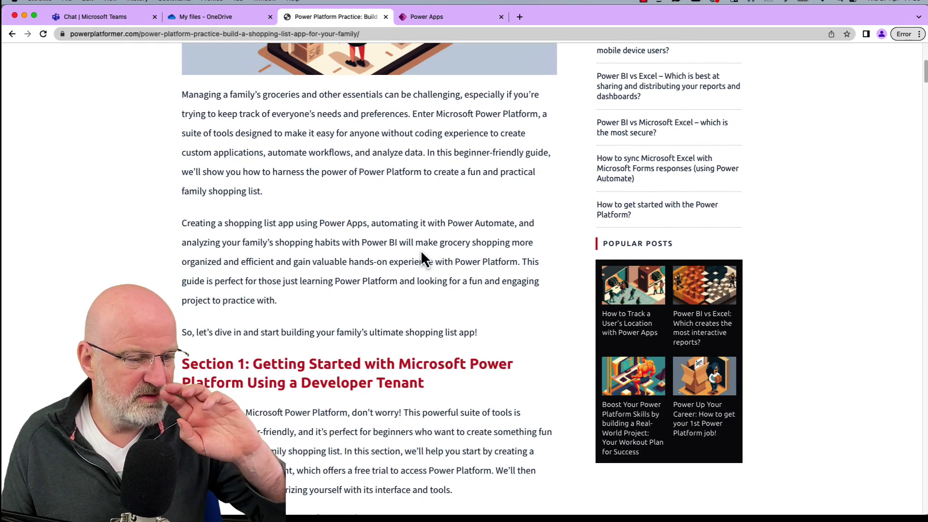
pyautogui.scroll(-7, 421, 250)
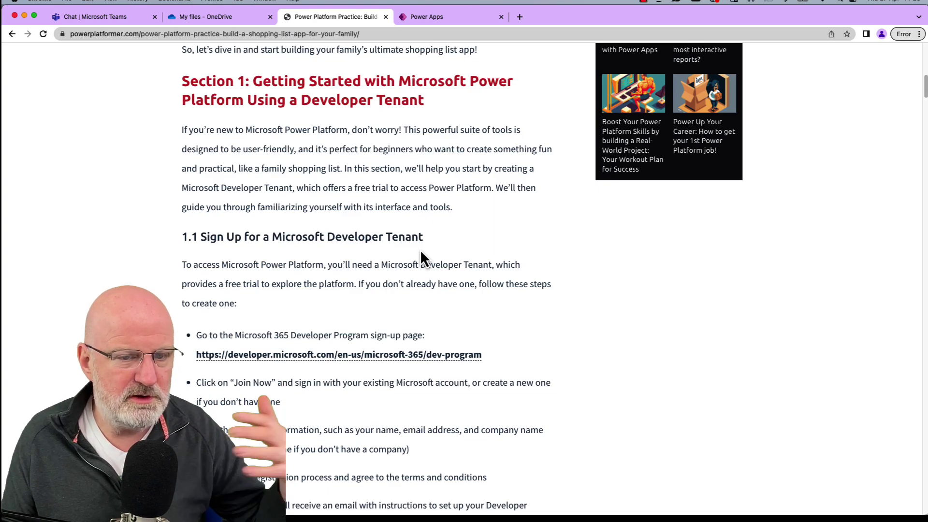
pyautogui.scroll(2, 419, 249)
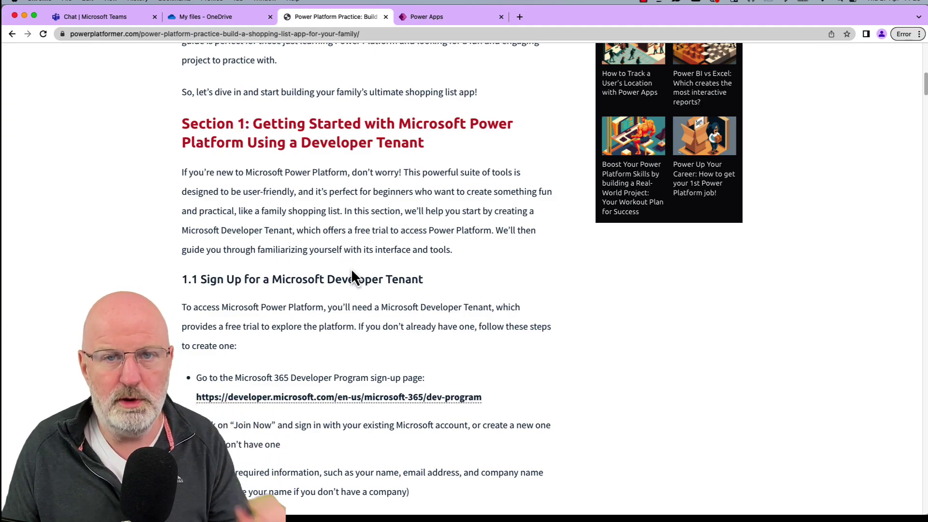
pyautogui.scroll(-3, 349, 273)
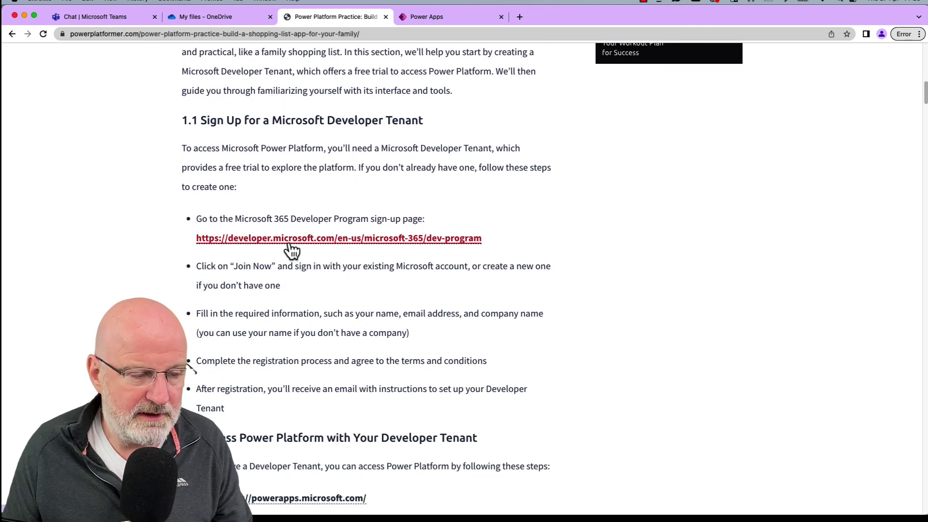
pyautogui.moveTo(234, 218); pyautogui.dragTo(366, 218)
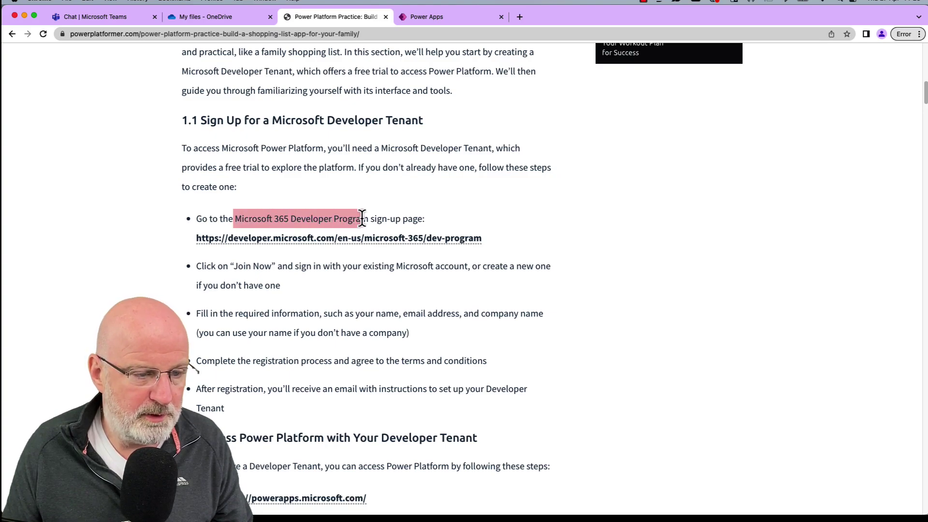
pyautogui.doubleClick(322, 219)
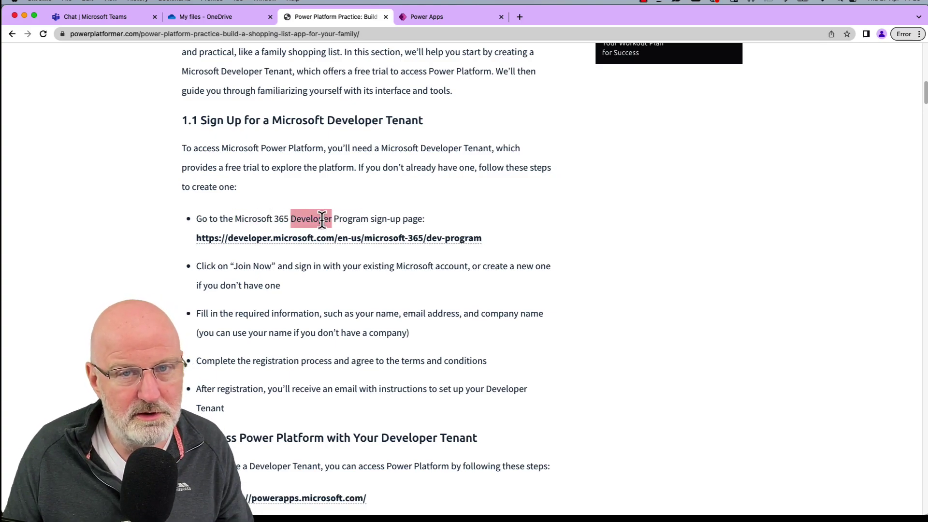
pyautogui.click(322, 219)
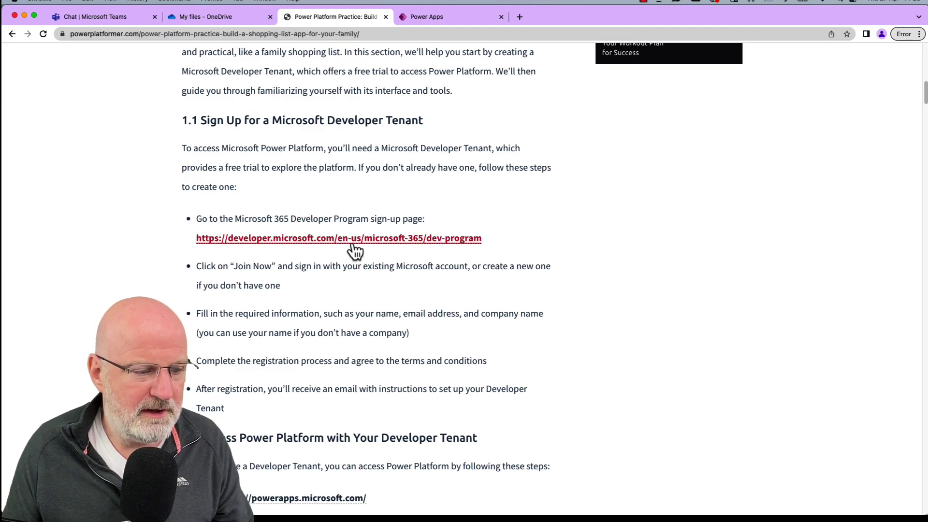
pyautogui.moveTo(243, 266); pyautogui.dragTo(271, 267)
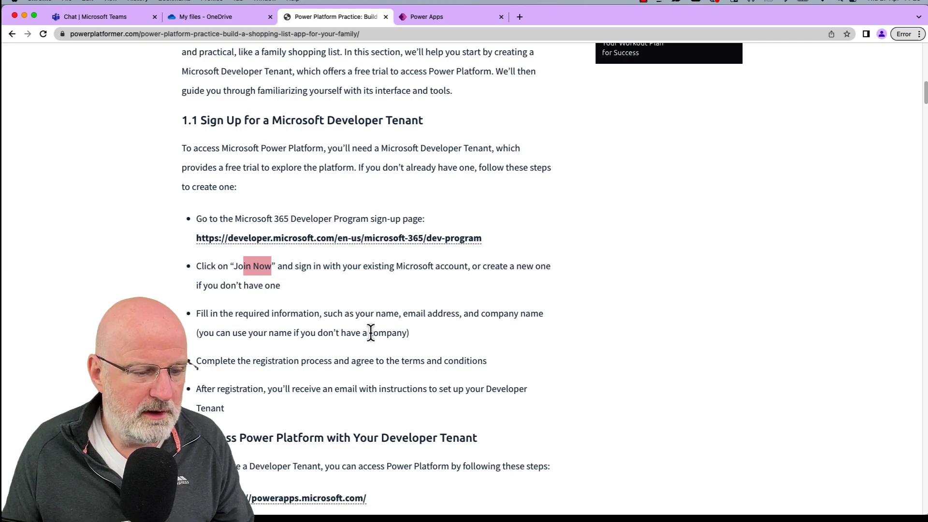
pyautogui.moveTo(395, 334); pyautogui.dragTo(354, 320)
pyautogui.click(354, 361)
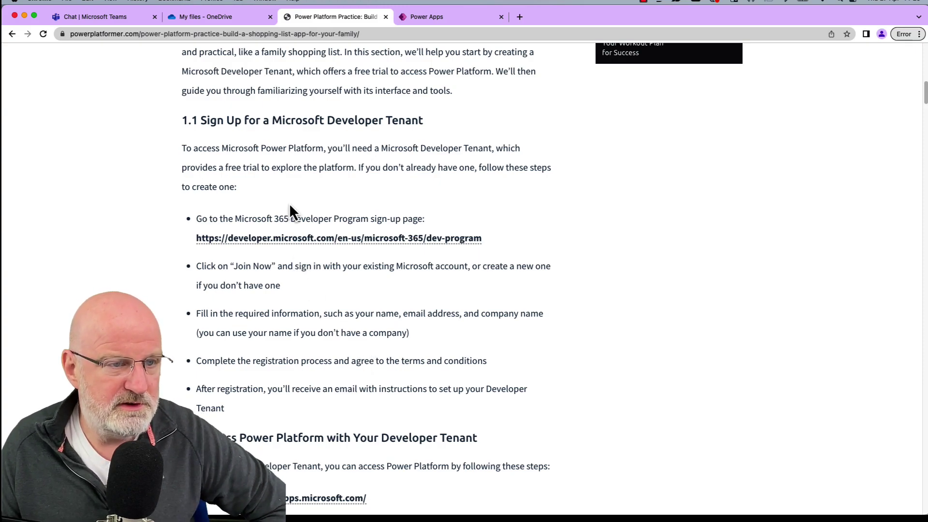
# Switch to the Teams chat and open, then close, the account profile menu.
pyautogui.click(132, 17)
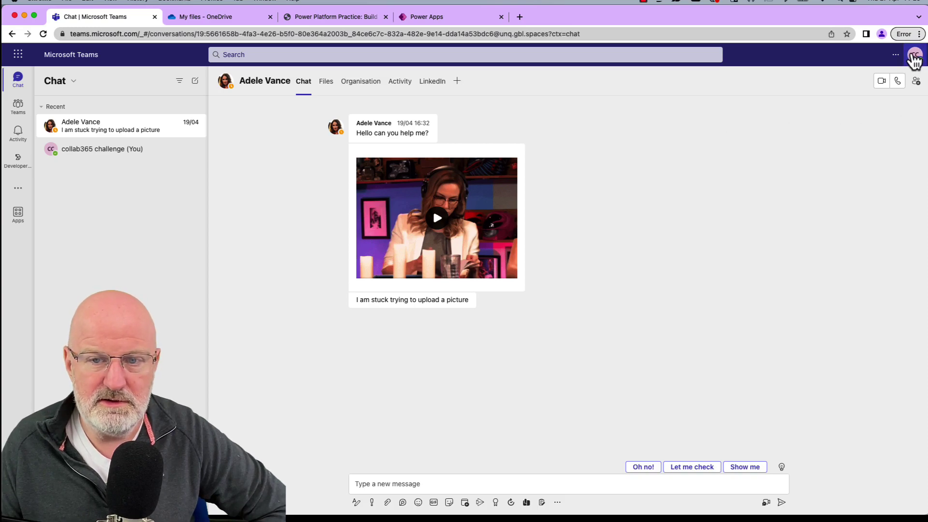
pyautogui.click(913, 59)
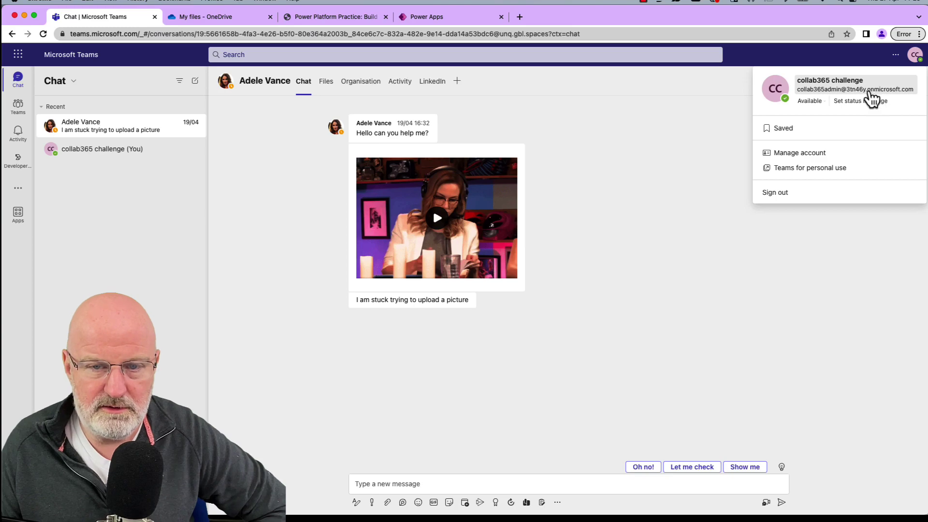
pyautogui.click(858, 230)
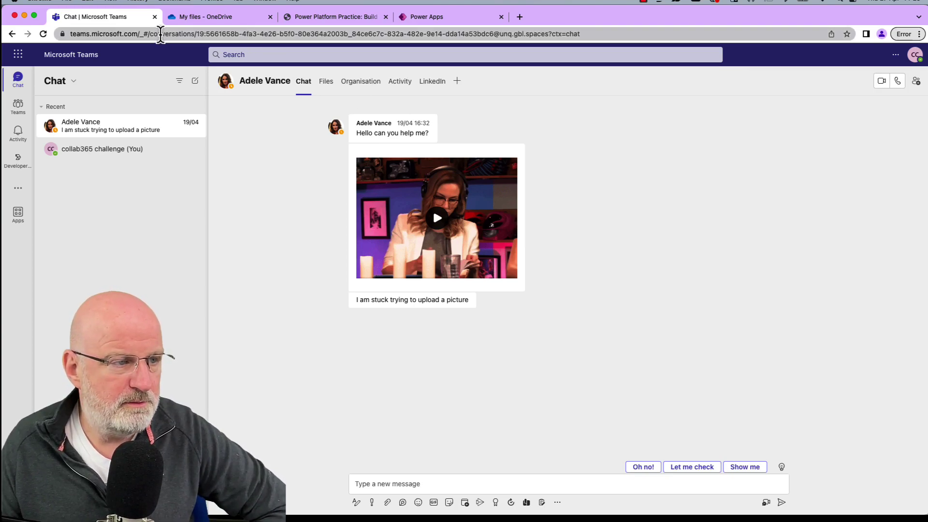
# Glance at the OneDrive, tutorial and Shopping List 2 tabs and the app launcher, then return to the article.
pyautogui.click(184, 18)
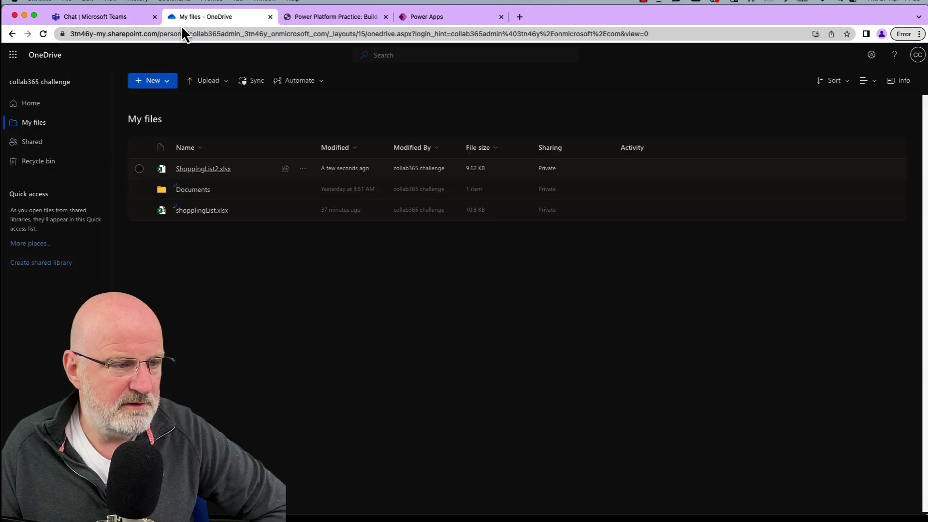
pyautogui.click(299, 16)
pyautogui.click(408, 16)
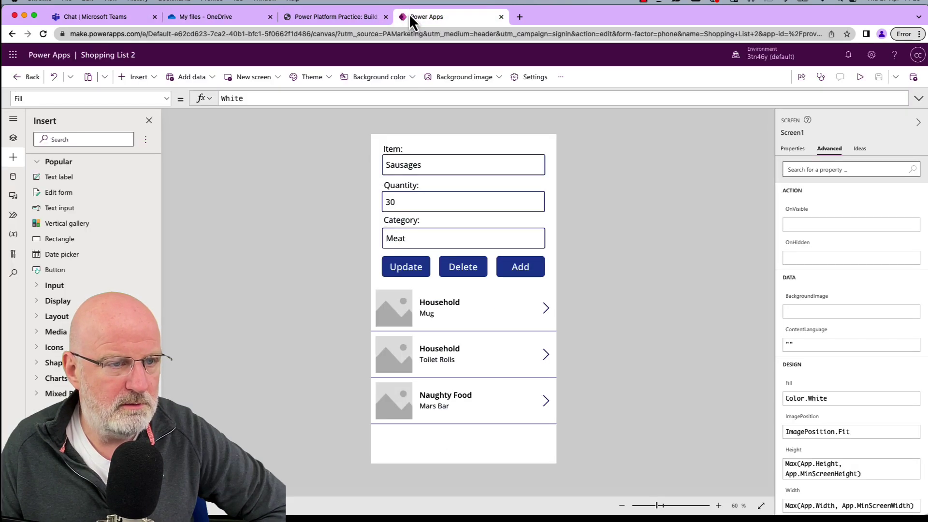
pyautogui.click(120, 17)
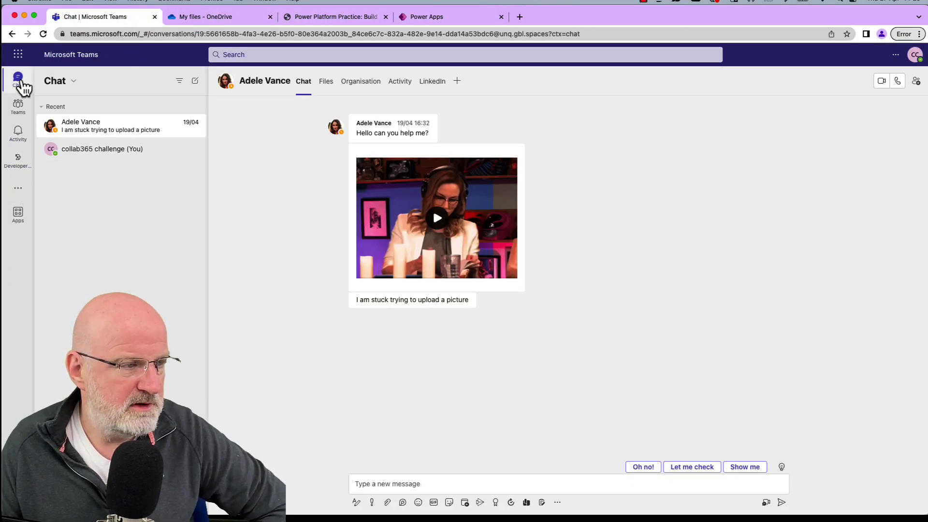
pyautogui.click(18, 55)
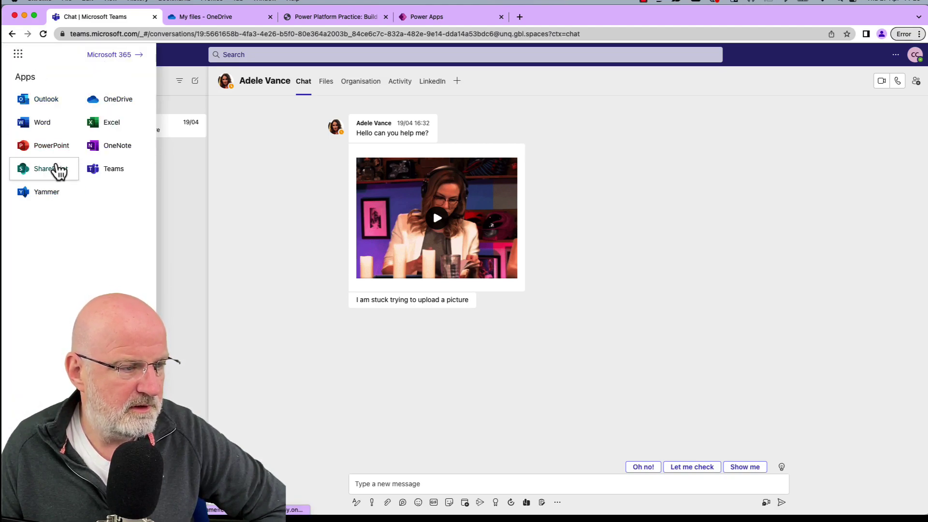
pyautogui.click(186, 261)
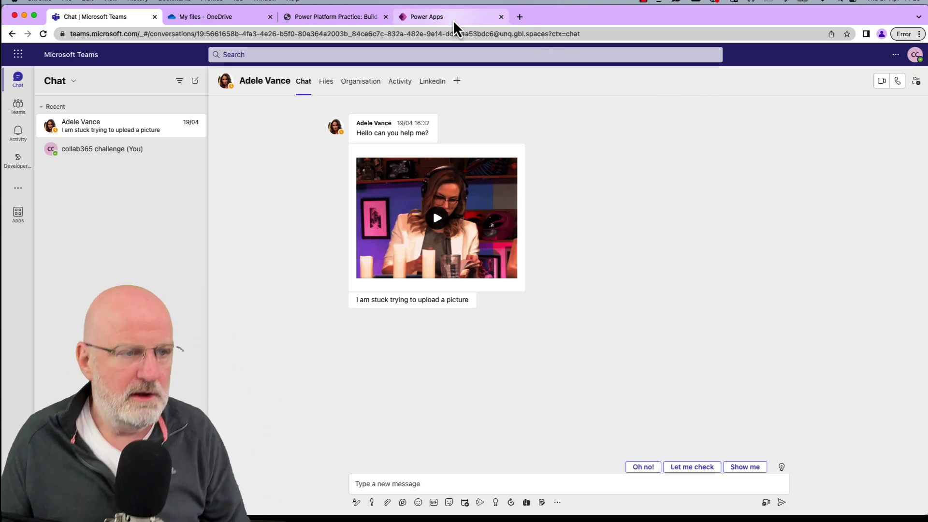
pyautogui.click(351, 19)
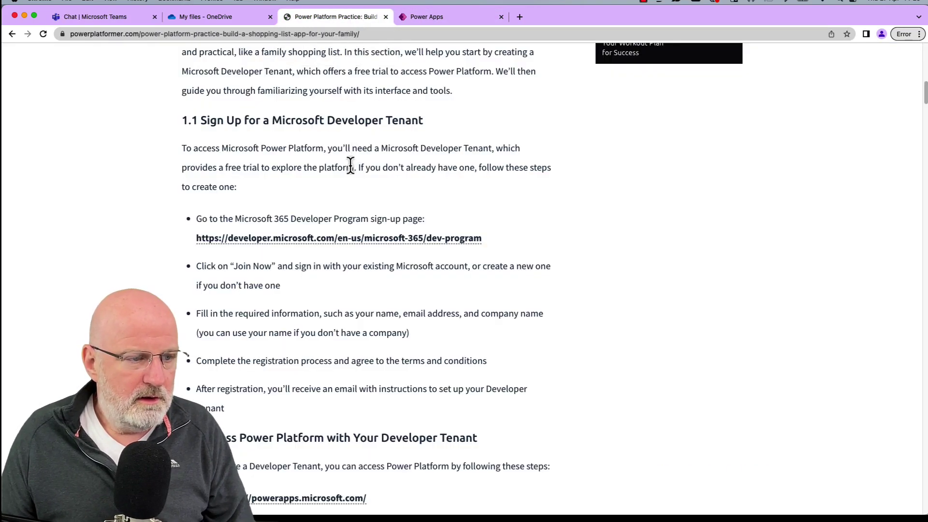
# Scroll to section 2.1 on creating a canvas app, then return to the Shopping List 2 editor.
pyautogui.scroll(-10, 351, 164)
pyautogui.scroll(-6, 351, 164)
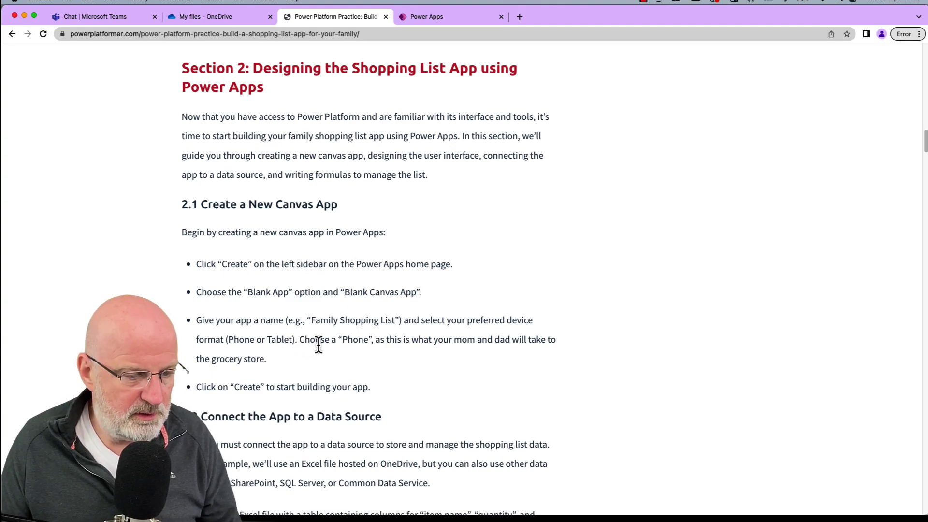
pyautogui.click(431, 19)
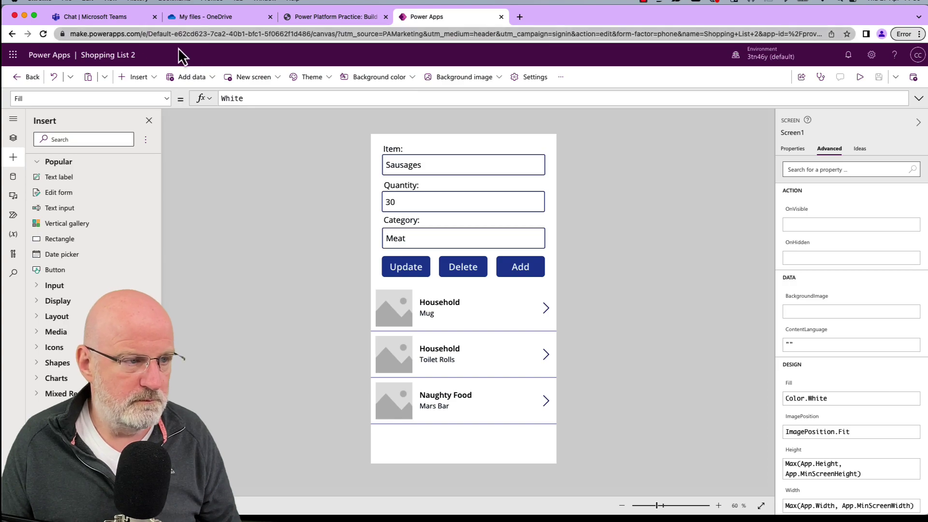
# Leave the Shopping List 2 editor and start a new blank canvas app.
pyautogui.click(28, 77)
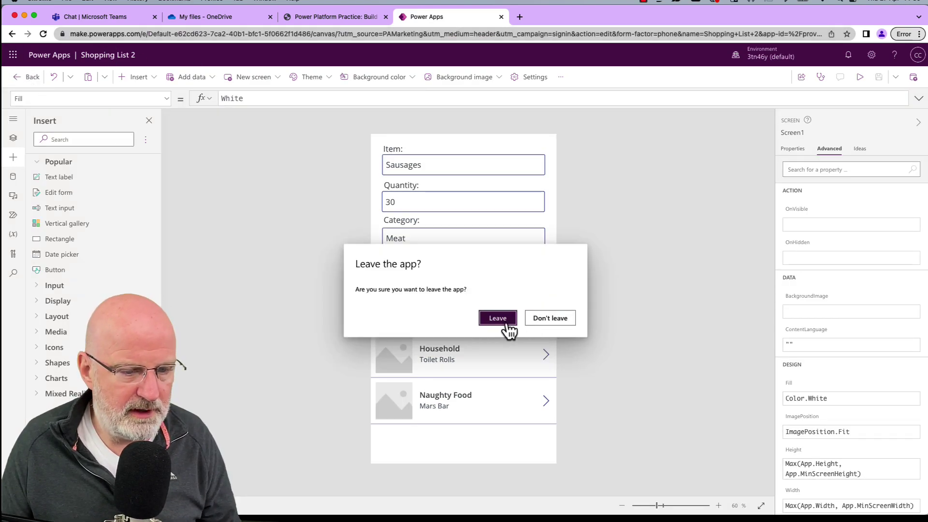
pyautogui.click(498, 318)
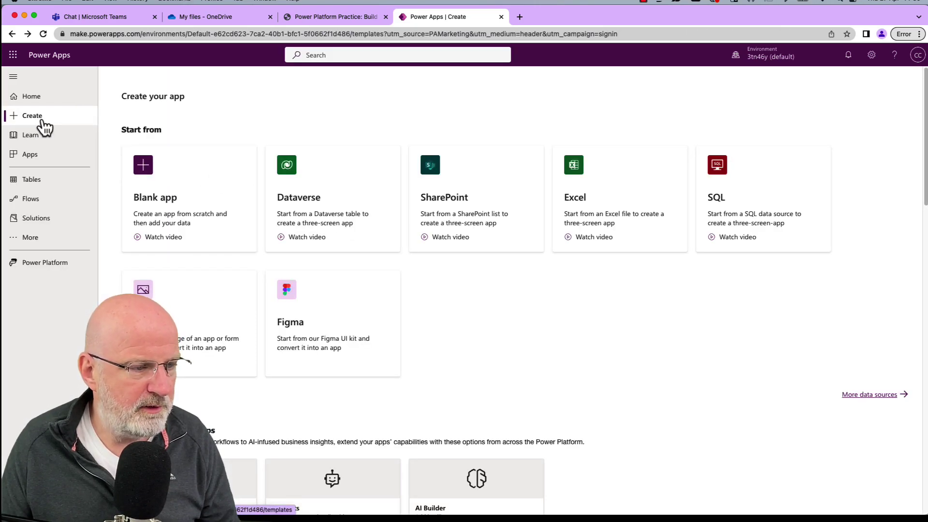
pyautogui.click(145, 174)
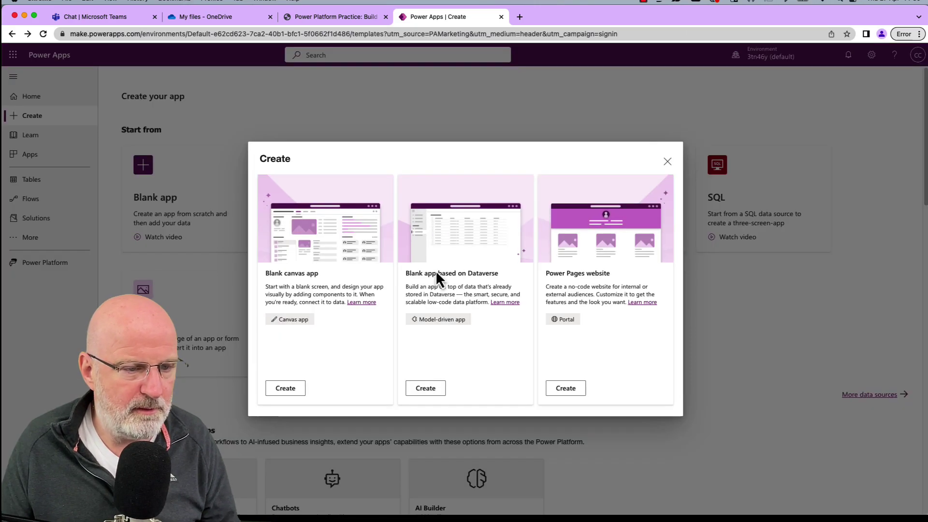
pyautogui.click(293, 395)
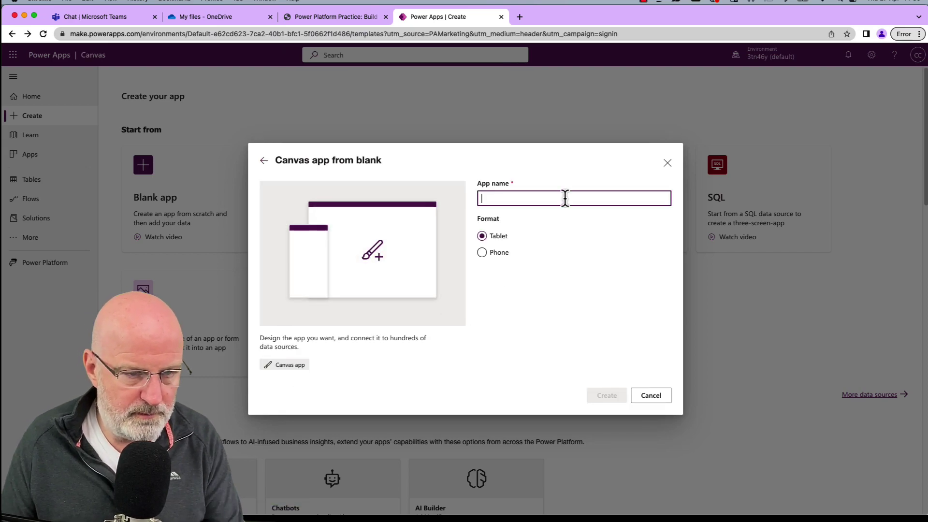
# Name the blank app Shopping List 3, choose Phone format, and create it.
pyautogui.write('Shao')
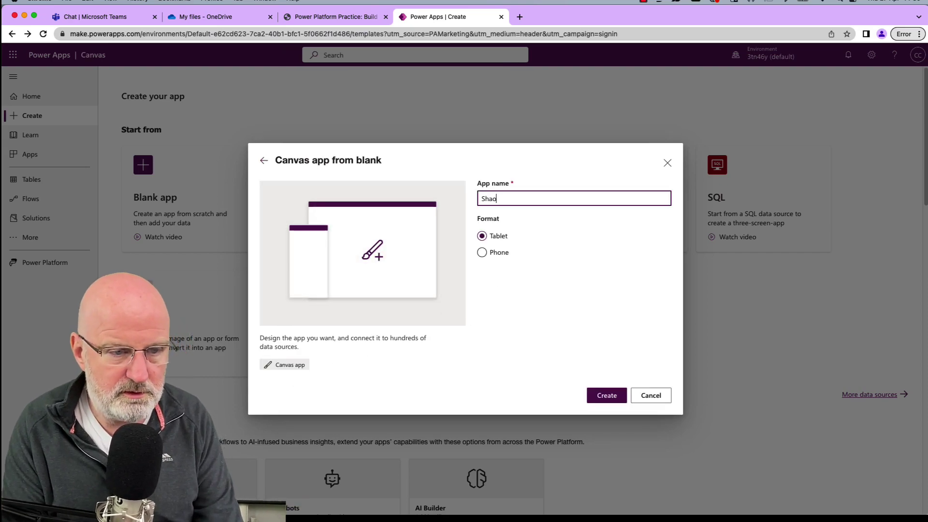
pyautogui.write('pping')
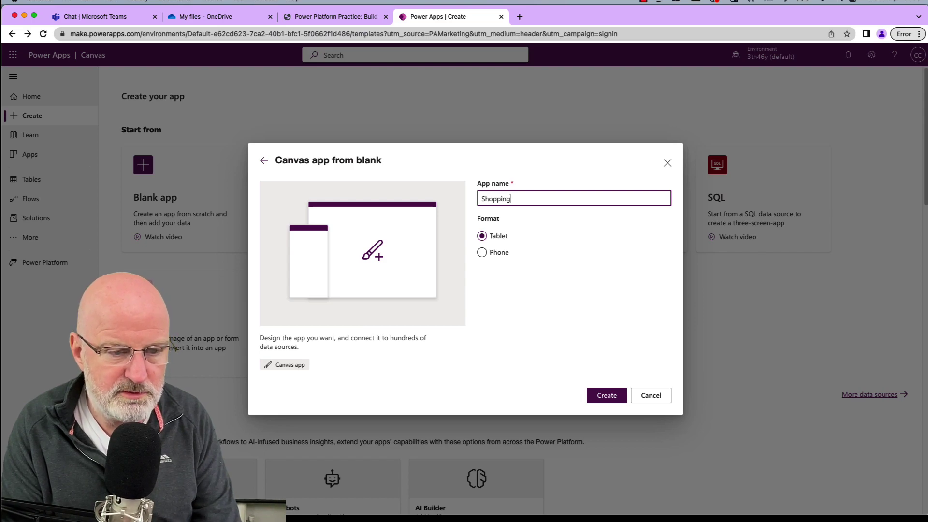
pyautogui.write(' List 2')
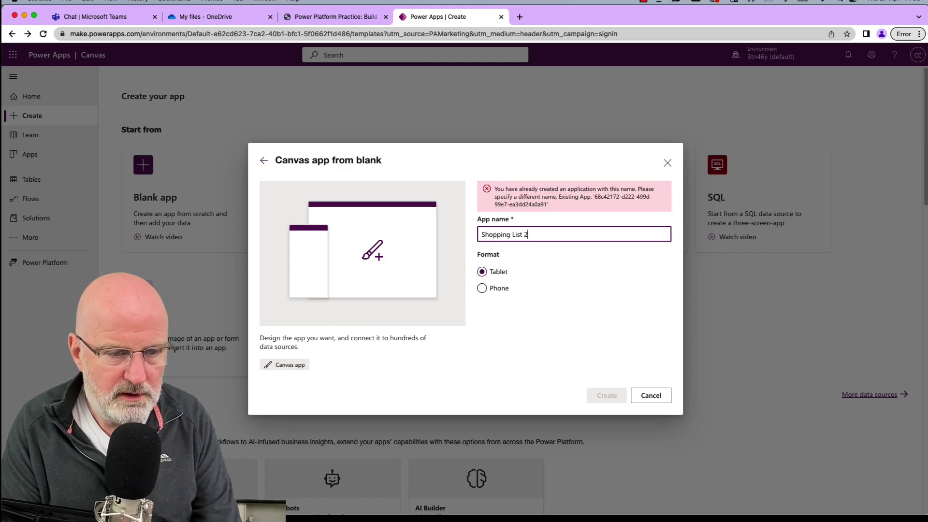
pyautogui.press('BackSpace')
pyautogui.write('3')
pyautogui.click(497, 259)
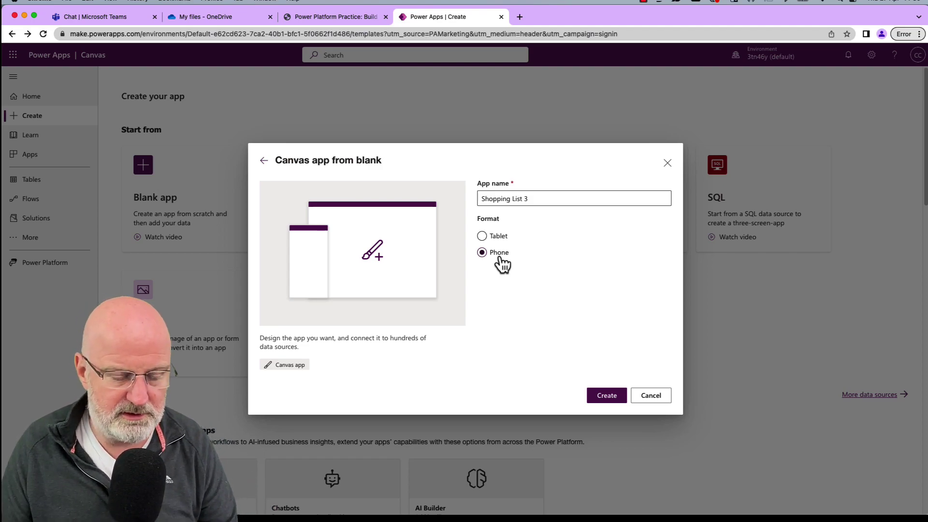
pyautogui.click(607, 395)
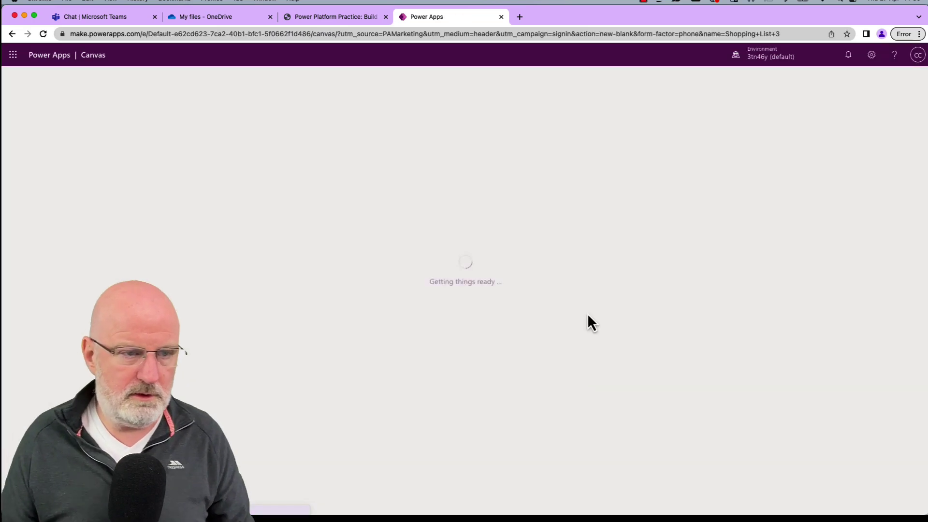
pyautogui.click(355, 16)
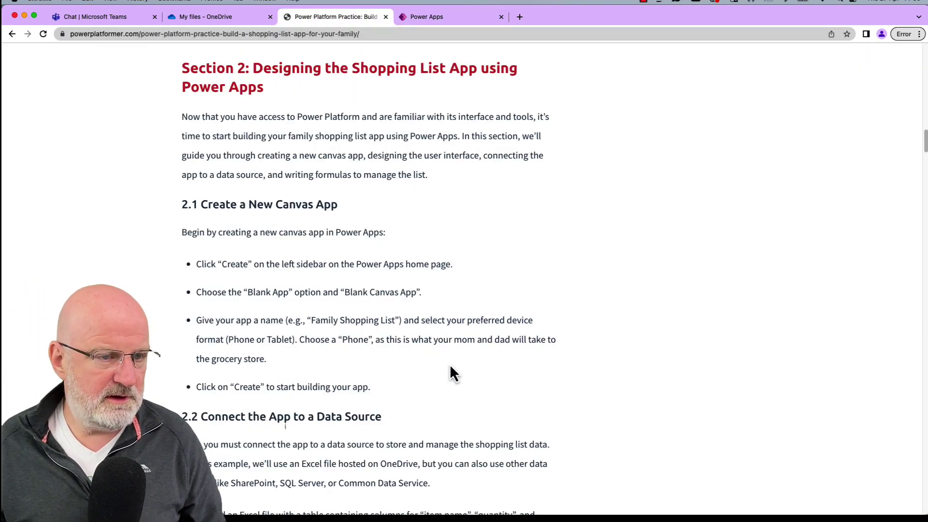
# Scroll to section 2.2, Connect the App to a Data Source, about an Excel table on OneDrive.
pyautogui.scroll(-5, 450, 367)
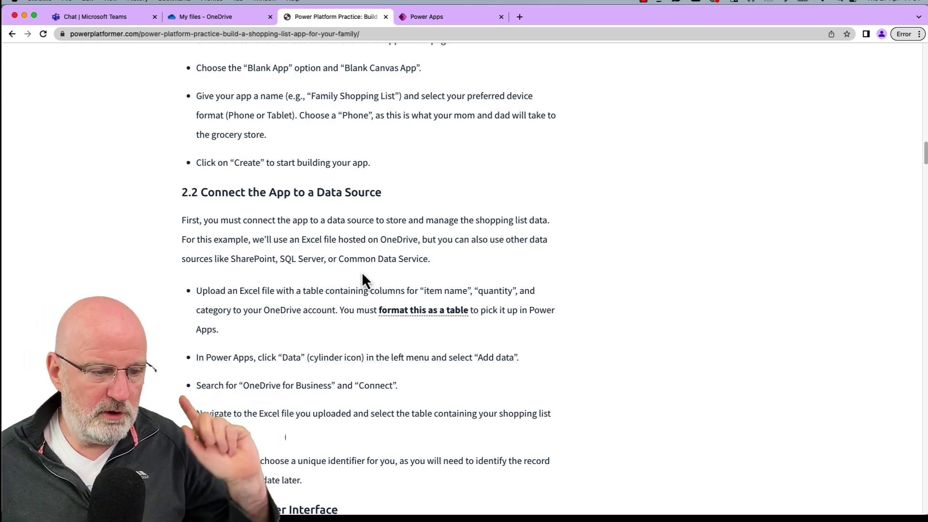
# Highlight SharePoint and SQL Server among the alternative data sources, then clear the highlight.
pyautogui.doubleClick(252, 261)
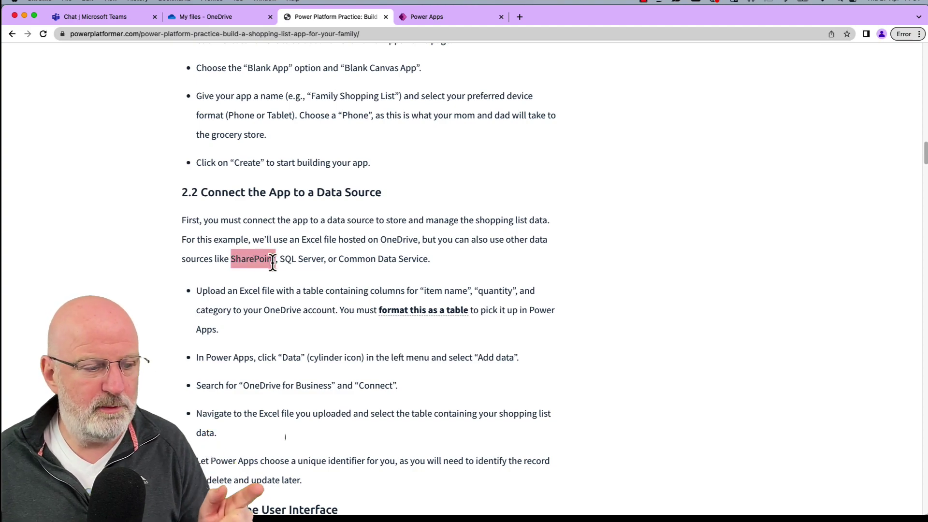
pyautogui.moveTo(281, 260); pyautogui.dragTo(427, 261)
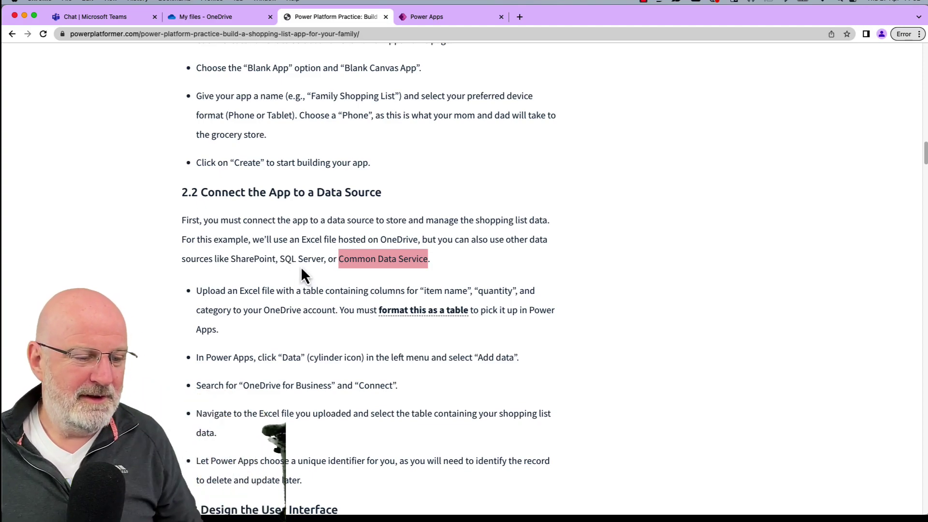
pyautogui.click(289, 267)
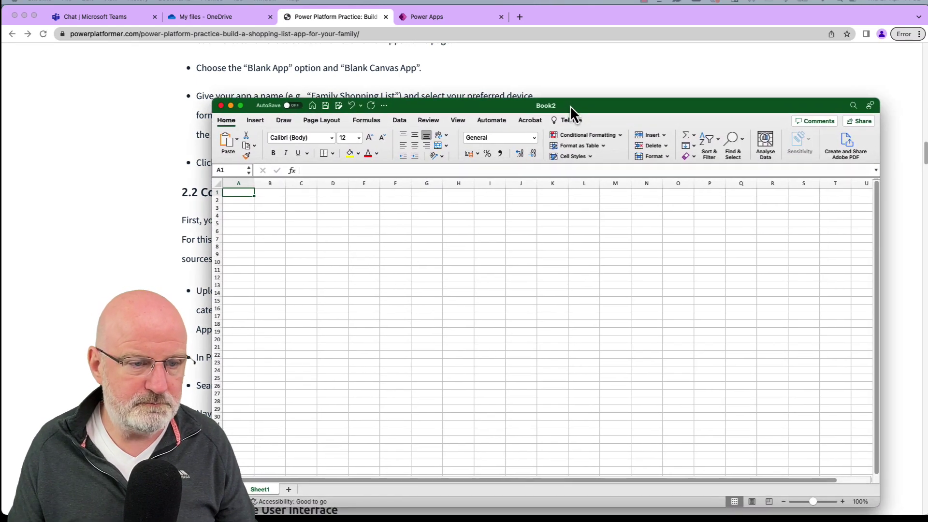
# Enter the headers ItemName, Category and Quantity in cells B3 to D3.
pyautogui.click(269, 206)
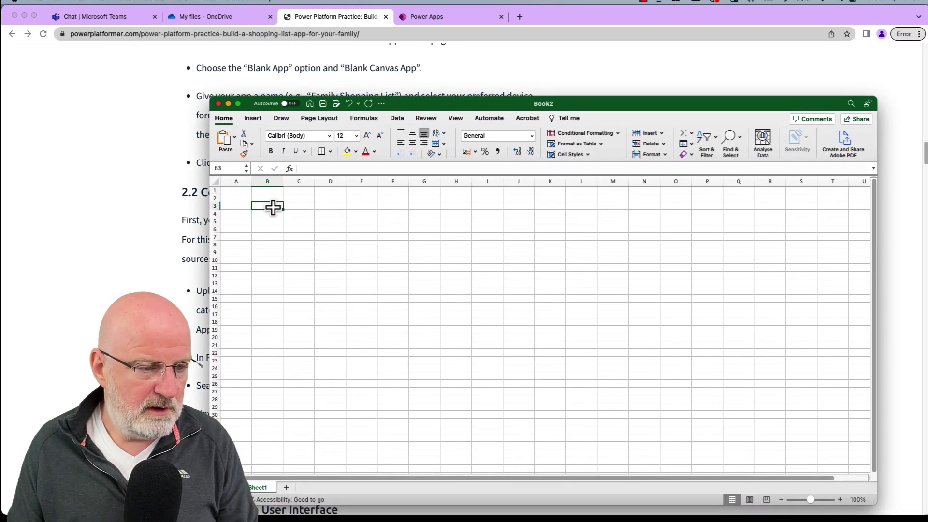
pyautogui.write('ItemName')
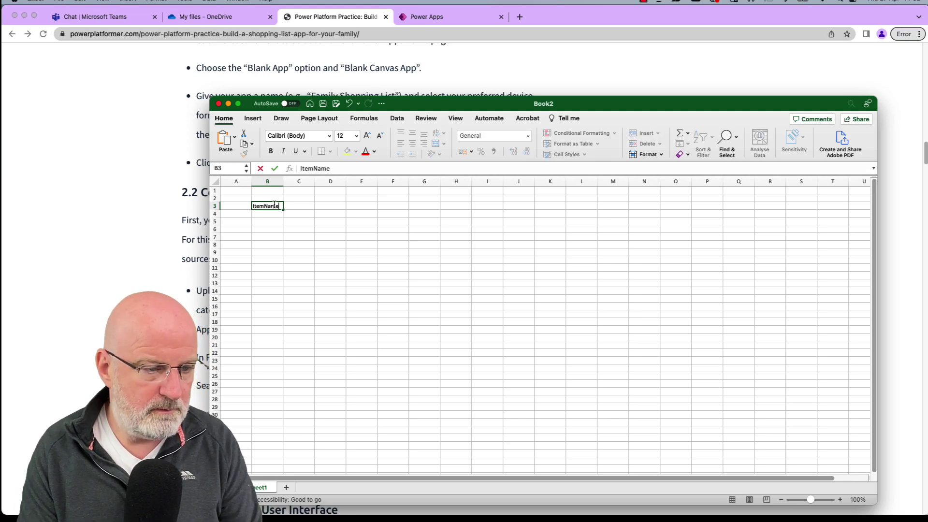
pyautogui.press('Tab')
pyautogui.write('Category')
pyautogui.press('Tab')
pyautogui.write('Qu')
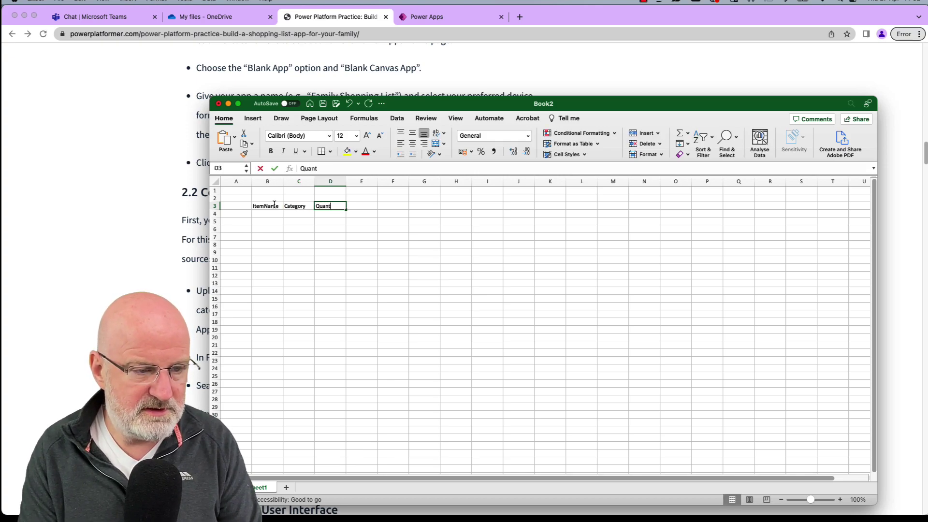
pyautogui.press('BackSpace')
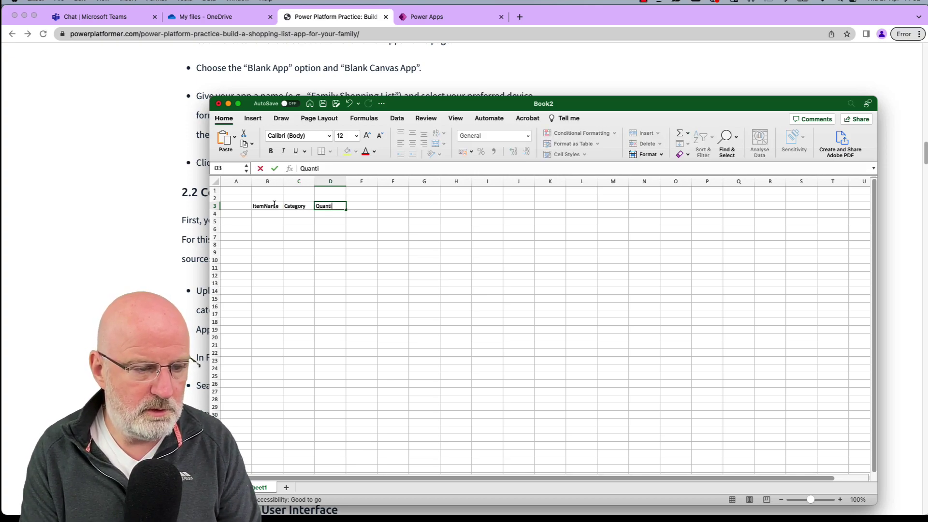
pyautogui.write('ty')
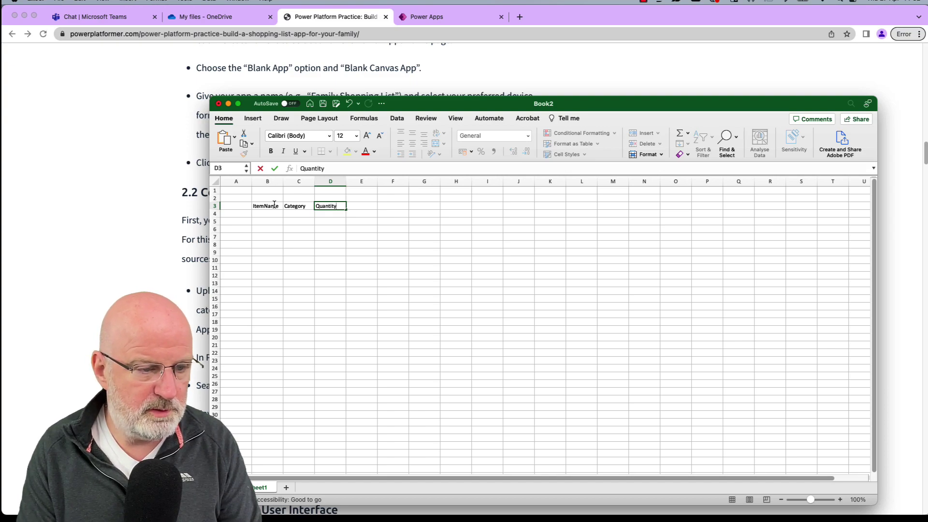
pyautogui.press('Return')
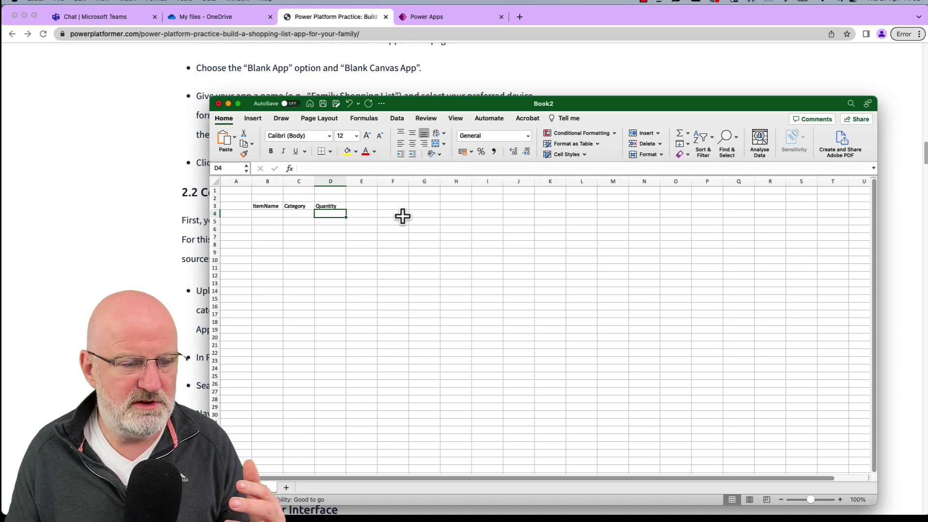
# Delete the stray Quant entry in column G and select the header cells B3:D3.
pyautogui.click(417, 208)
pyautogui.press('Down')
pyautogui.press('Down')
pyautogui.write('Quant')
pyautogui.press('Tab')
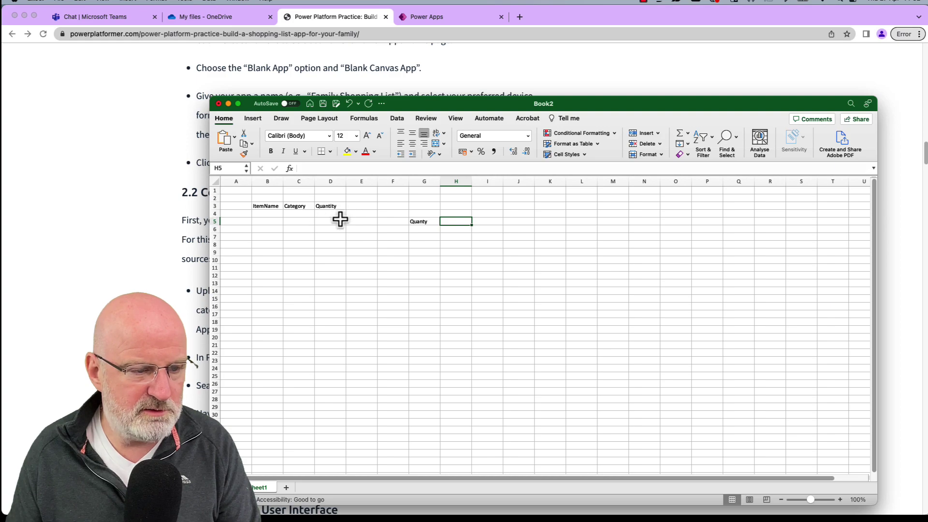
pyautogui.click(443, 259)
pyautogui.click(422, 224)
pyautogui.press('Delete')
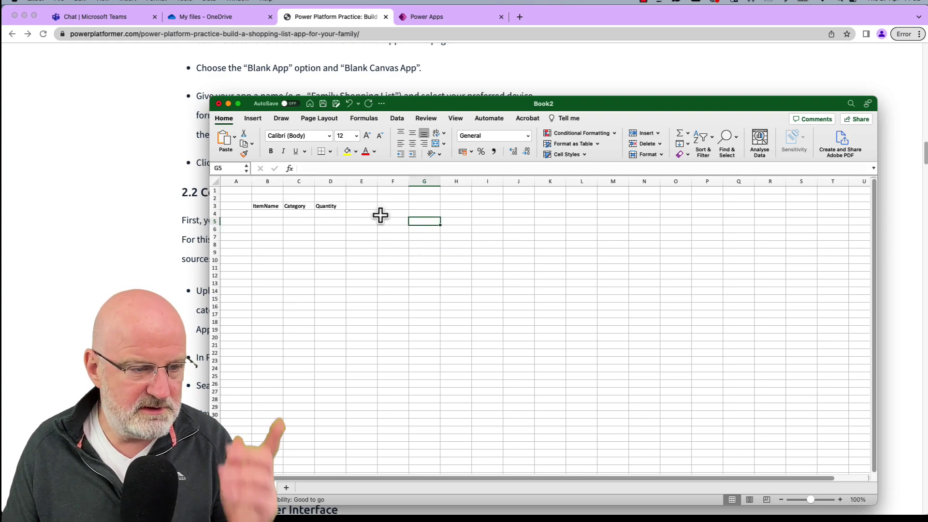
pyautogui.click(263, 207)
pyautogui.moveTo(264, 207); pyautogui.dragTo(321, 208)
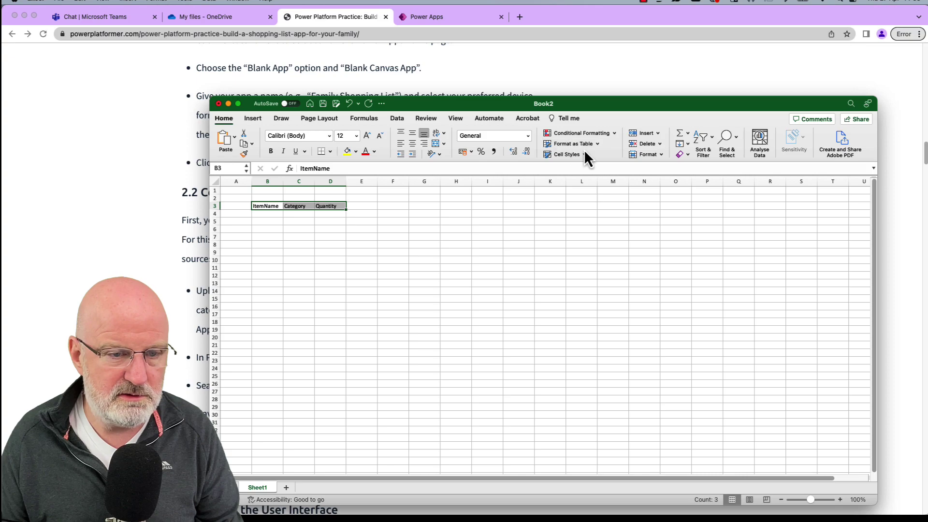
# Format B3:D3 as a styled table with the first row as headers.
pyautogui.click(595, 146)
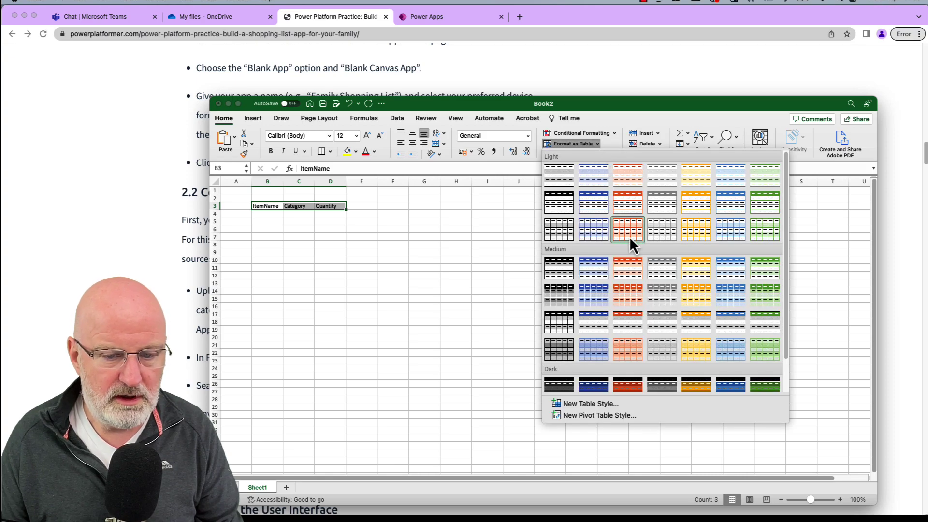
pyautogui.click(593, 210)
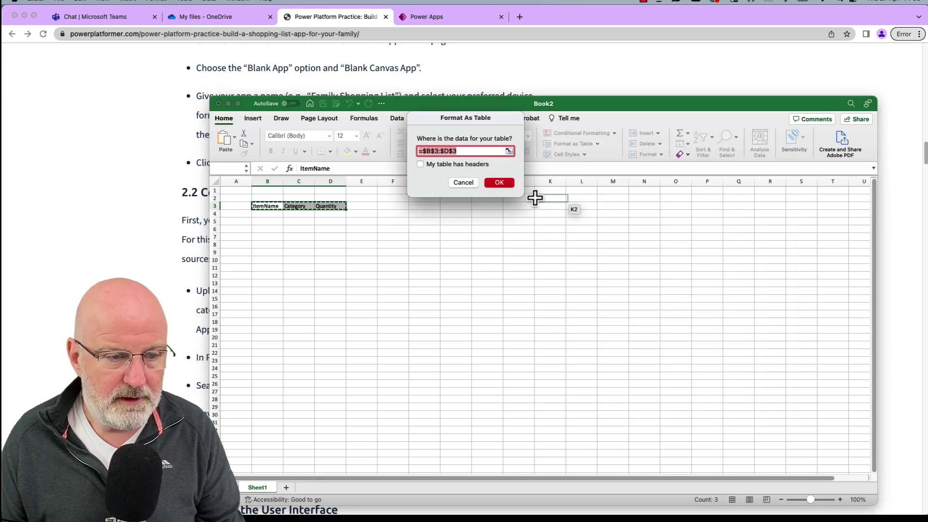
pyautogui.click(451, 166)
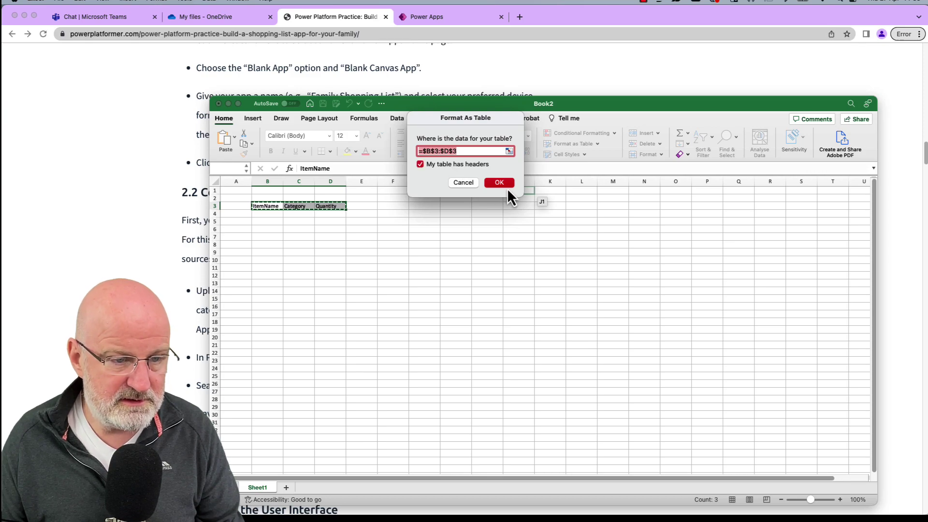
pyautogui.click(498, 182)
# Add the first table row: Sausages, Meat, 3.
pyautogui.click(398, 214)
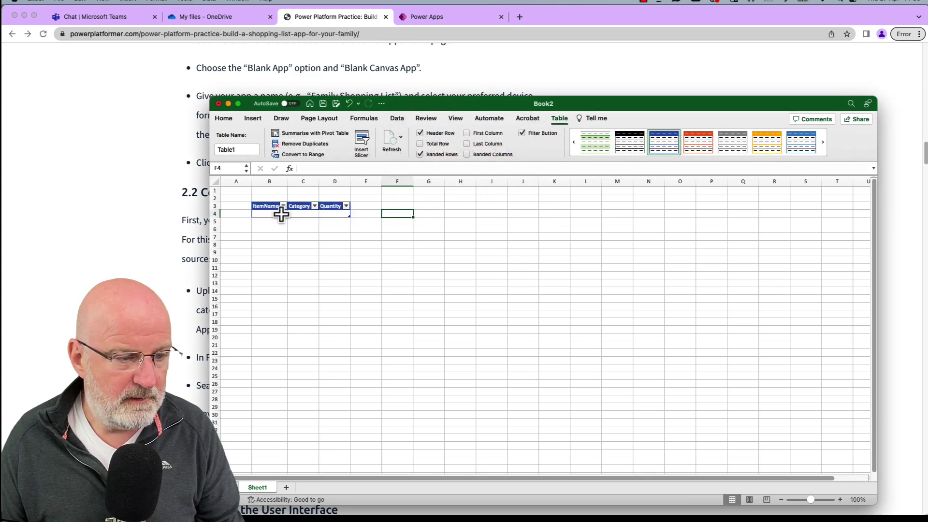
pyautogui.click(278, 214)
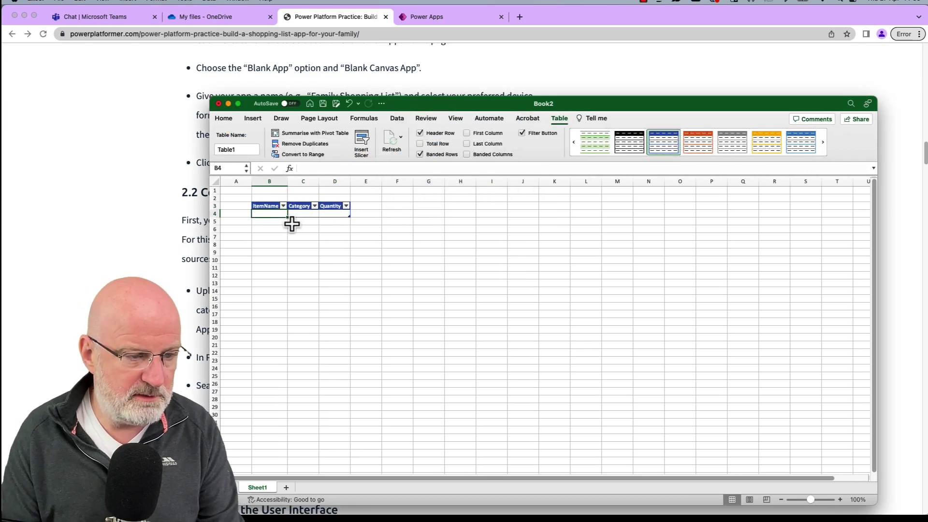
pyautogui.doubleClick(273, 213)
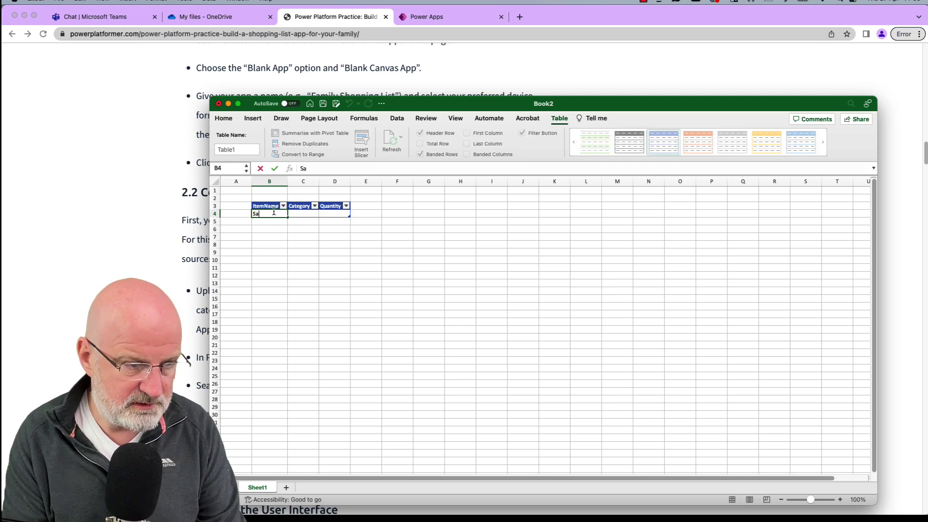
pyautogui.press('Tab')
pyautogui.write('Me')
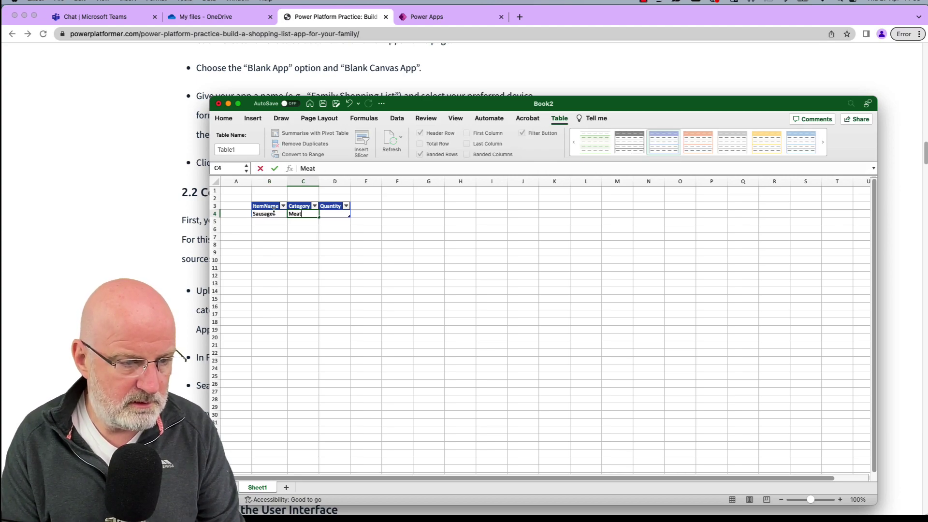
pyautogui.press('Tab')
pyautogui.write('3')
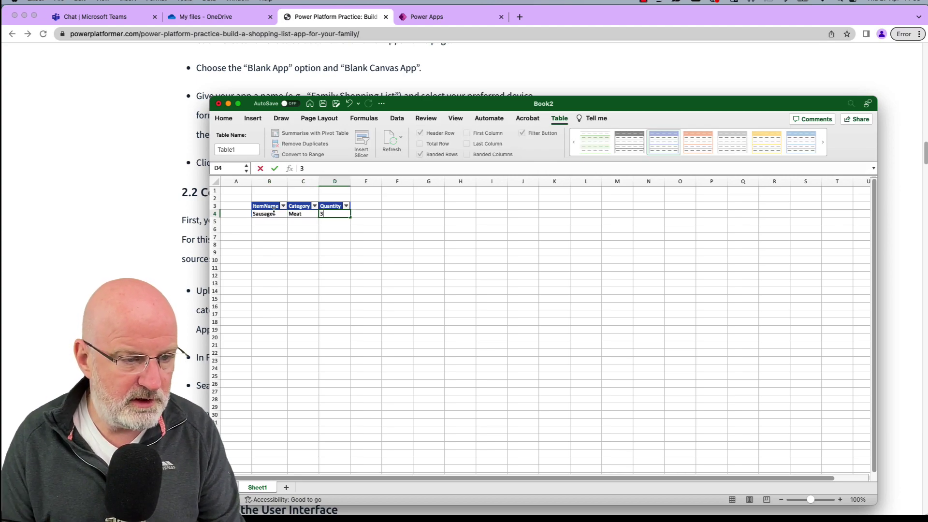
pyautogui.click(384, 259)
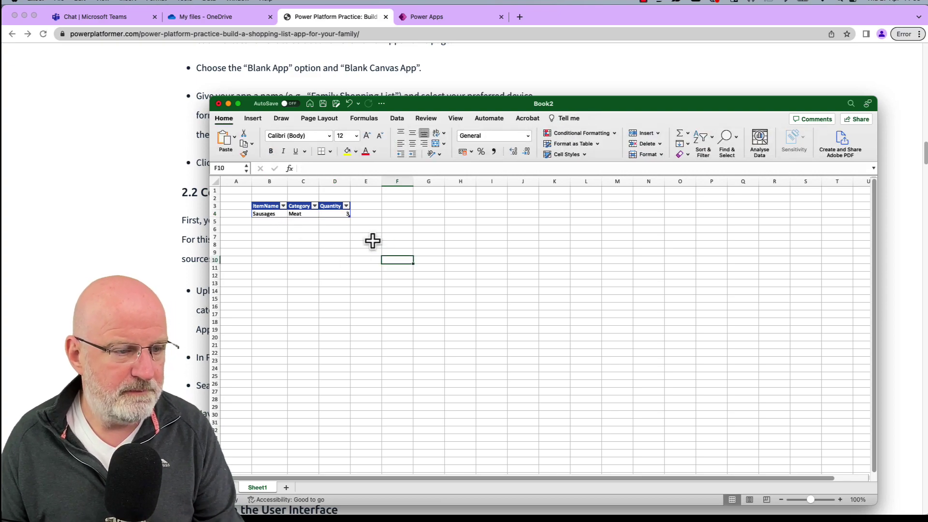
# Rename the Excel table to shoplist.
pyautogui.click(332, 206)
pyautogui.click(242, 149)
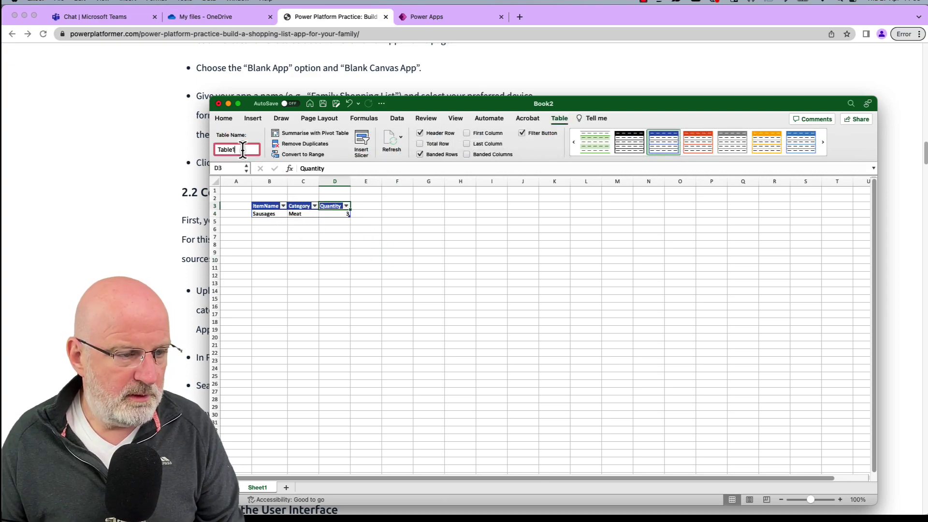
pyautogui.write('Sho')
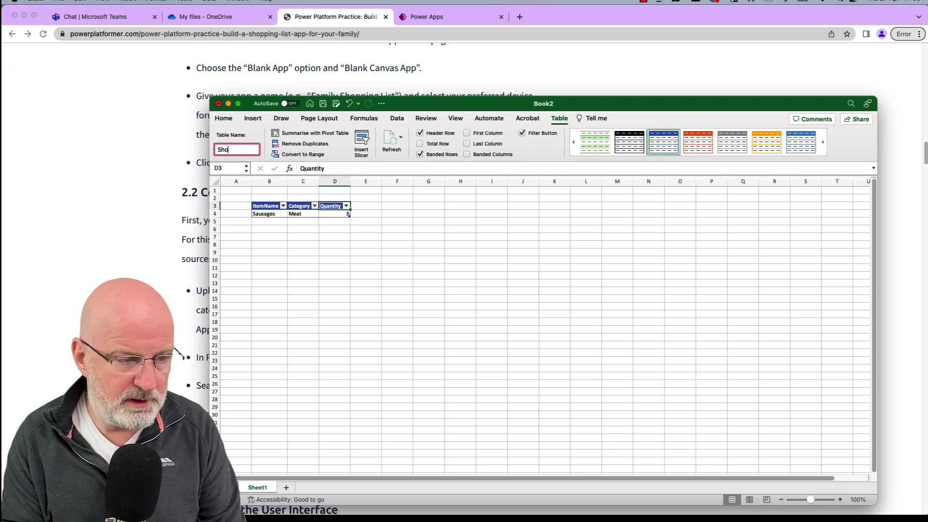
pyautogui.write('ppingListTable')
pyautogui.press('super+a')
pyautogui.write('s')
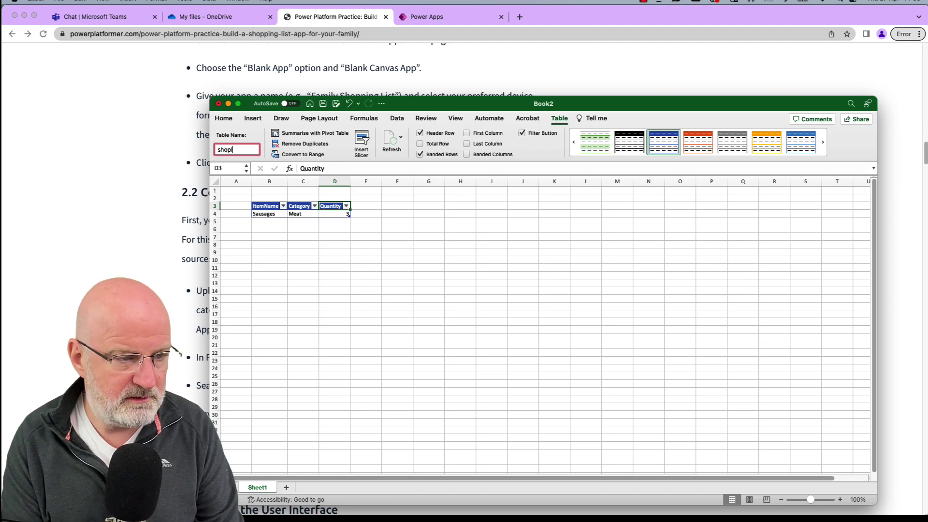
pyautogui.click(282, 250)
pyautogui.click(267, 205)
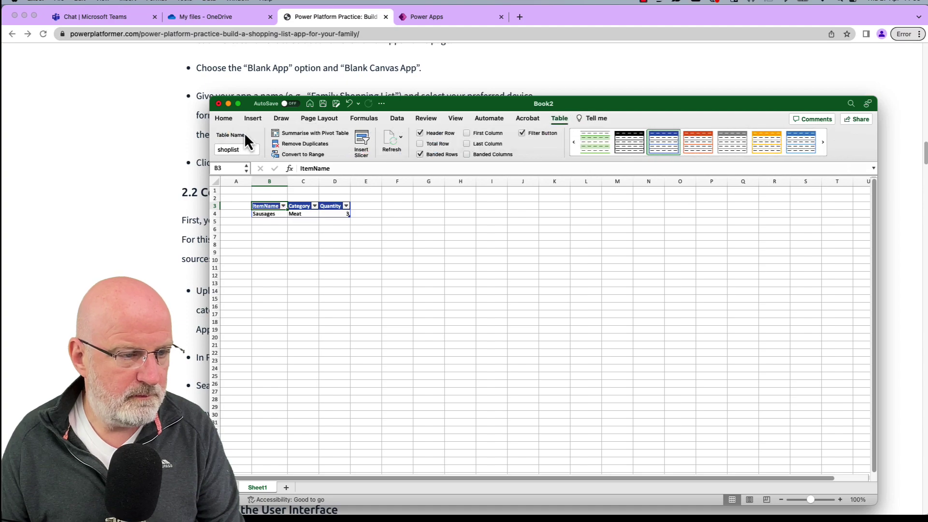
# Save the workbook as shopping3.xlsx in Downloads.
pyautogui.click(323, 103)
pyautogui.write('shoppl')
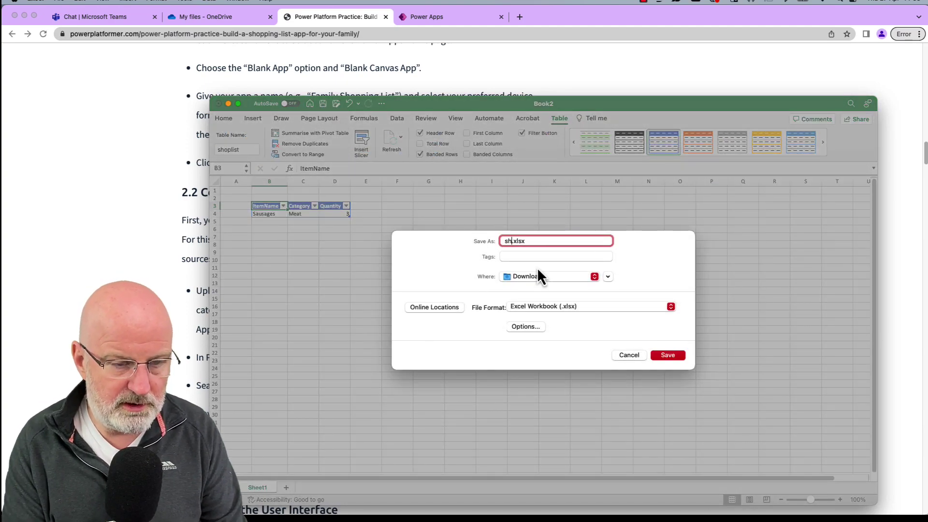
pyautogui.write('ing3')
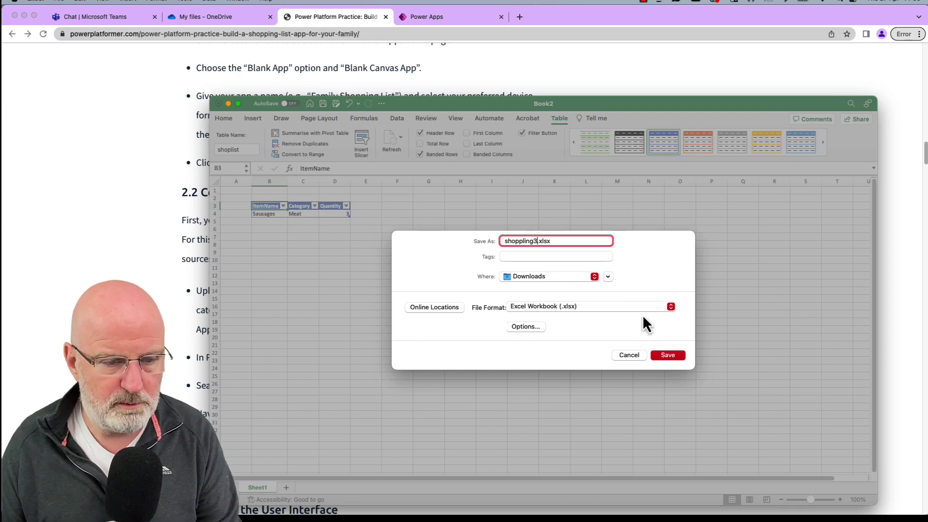
pyautogui.press('Left')
pyautogui.press('Left')
pyautogui.press('Left')
pyautogui.press('Left')
pyautogui.press('BackSpace')
pyautogui.click(666, 357)
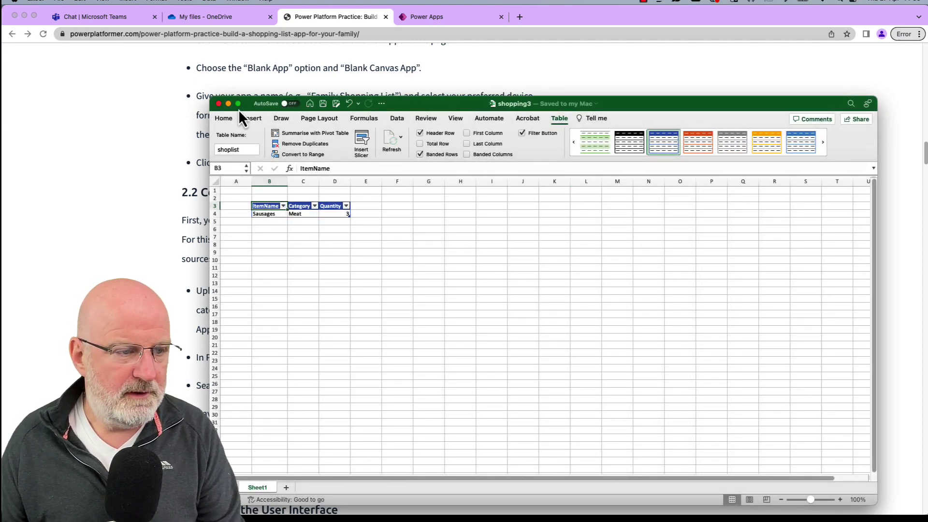
# Close Excel, upload shopping3.xlsx from Downloads to OneDrive My files, and open it in Excel for the web.
pyautogui.click(218, 104)
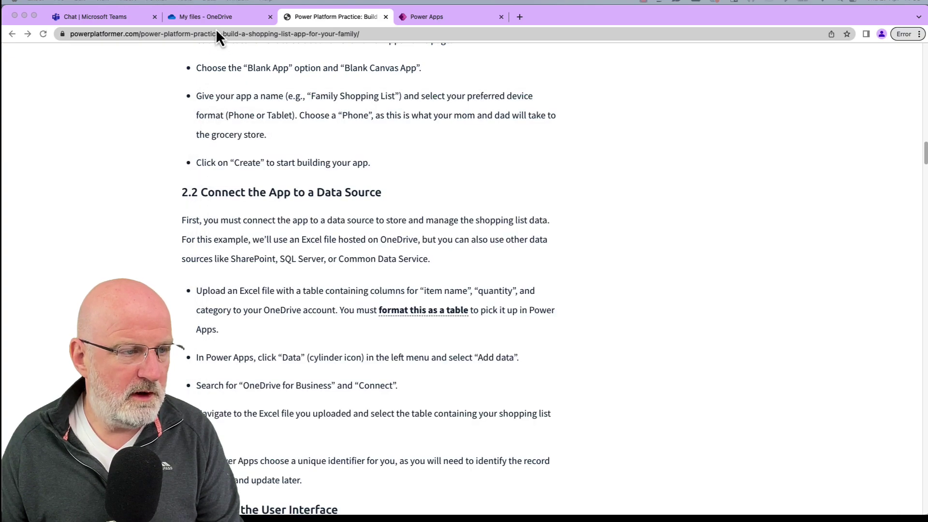
pyautogui.click(213, 19)
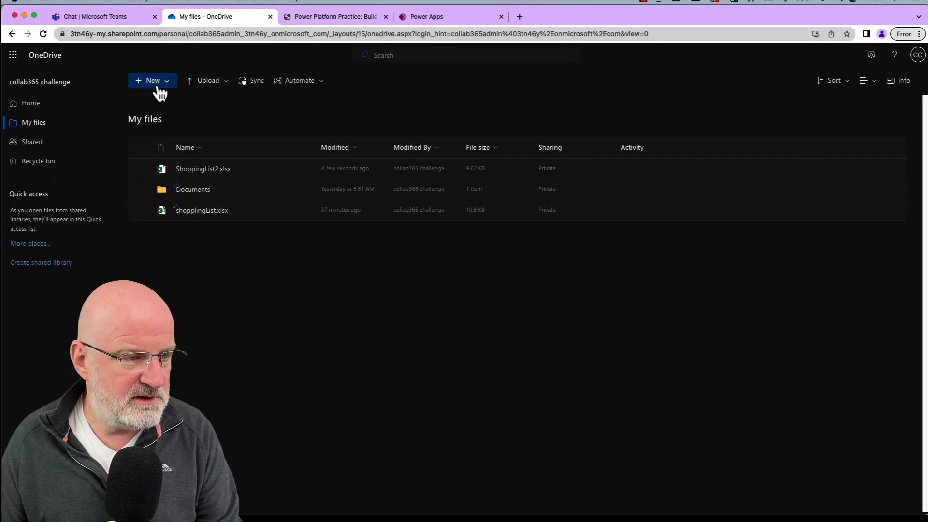
pyautogui.click(217, 84)
pyautogui.click(207, 100)
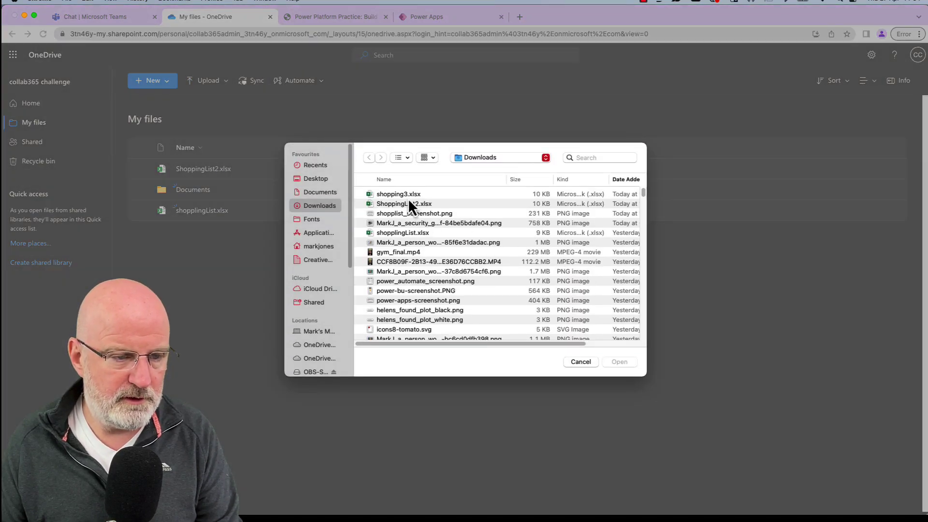
pyautogui.click(409, 202)
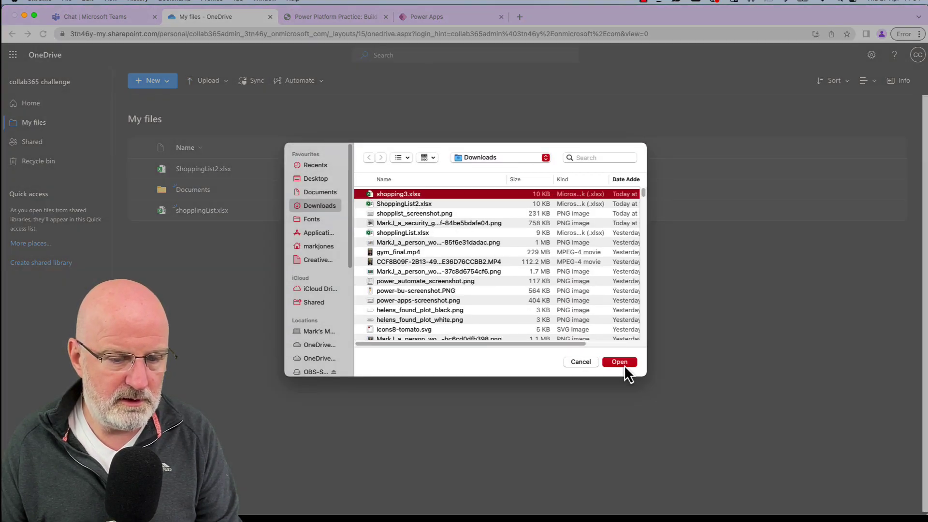
pyautogui.click(624, 364)
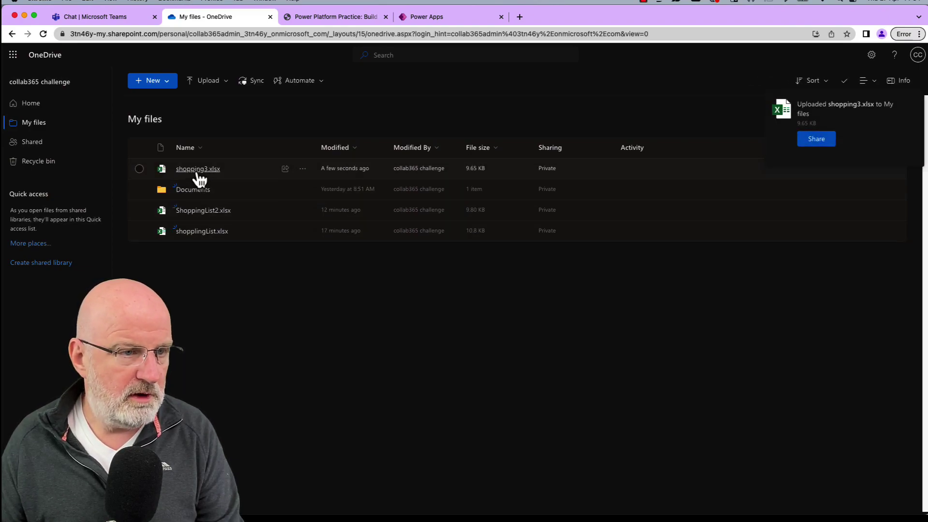
pyautogui.click(196, 169)
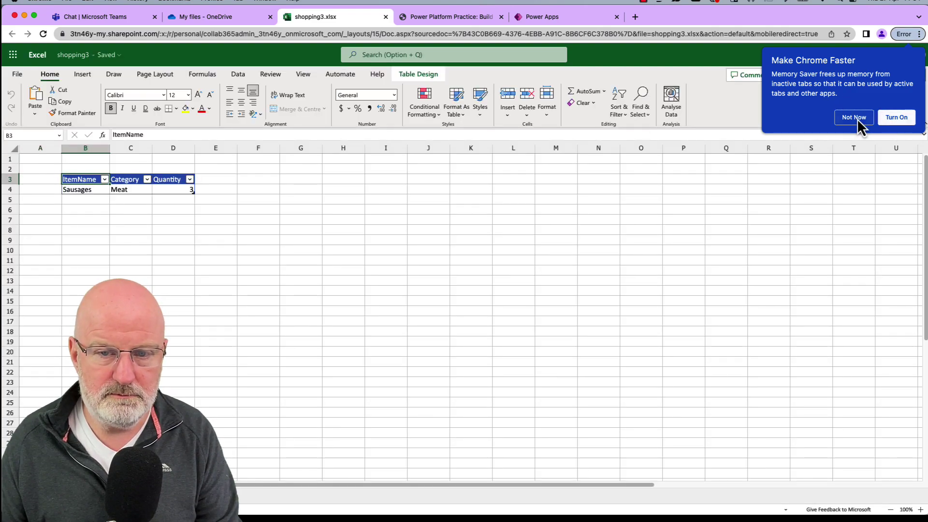
# Decline the Memory Saver suggestion and return to the Power Platform Practice tutorial tab.
pyautogui.click(856, 119)
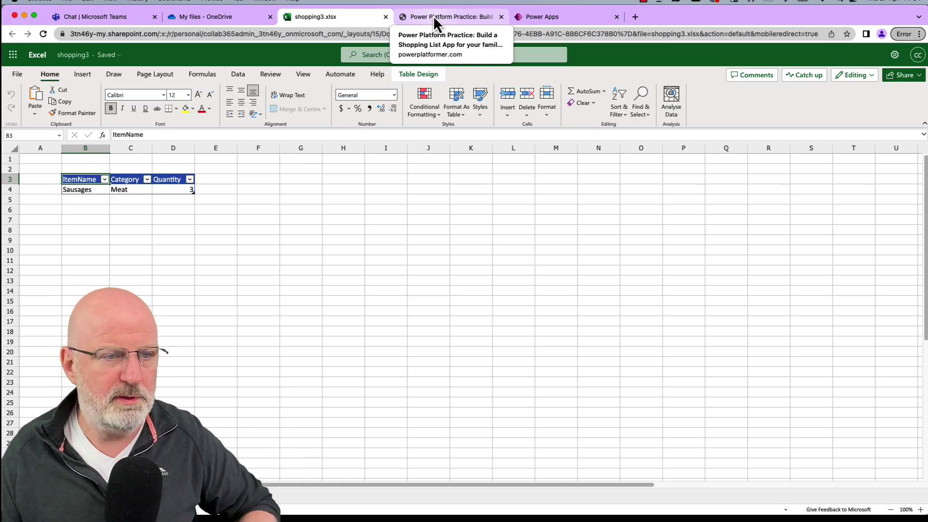
pyautogui.click(433, 19)
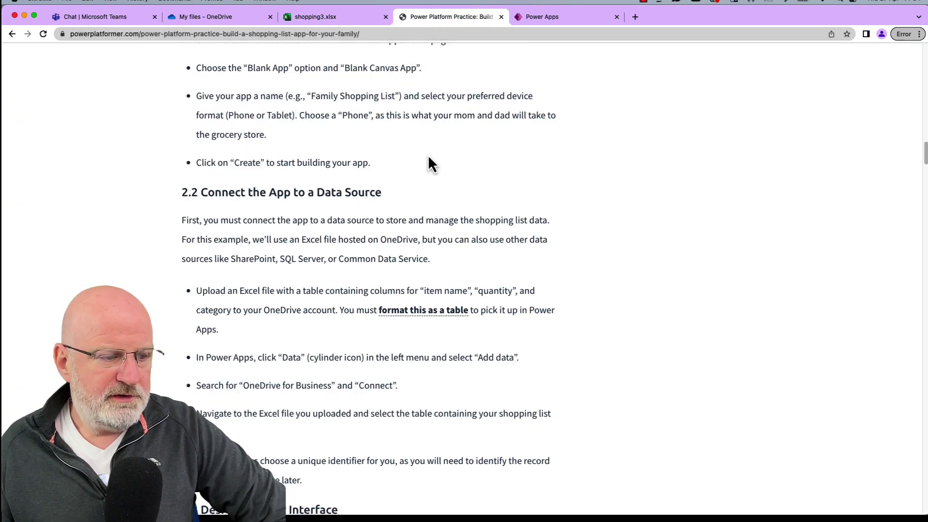
# Read section 2.2 of the tutorial, highlighting the instruction about adding data in Power Apps.
pyautogui.scroll(-5, 431, 183)
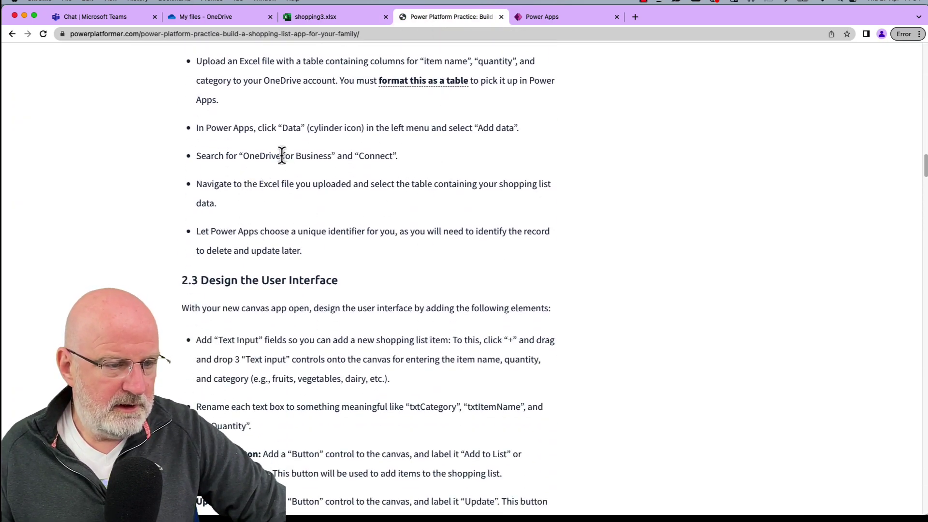
pyautogui.scroll(1, 311, 188)
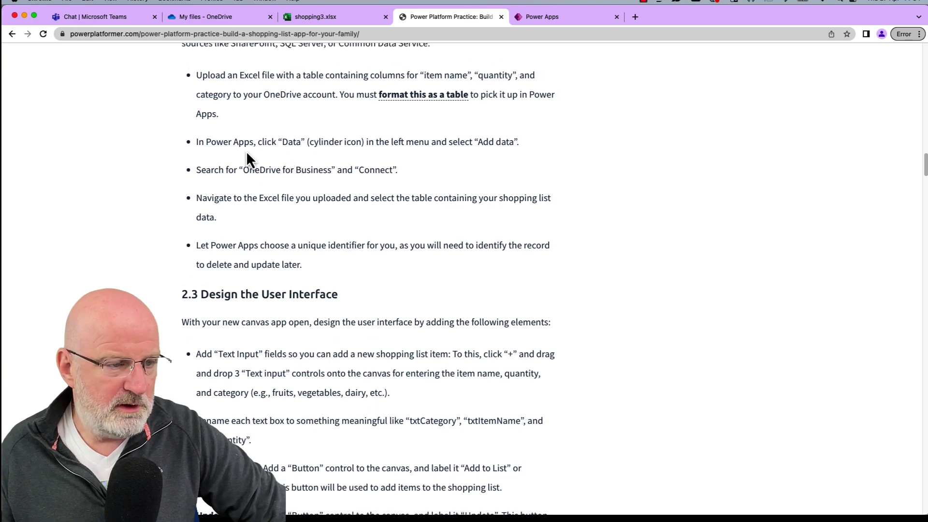
pyautogui.moveTo(197, 142); pyautogui.dragTo(237, 145)
pyautogui.click(331, 148)
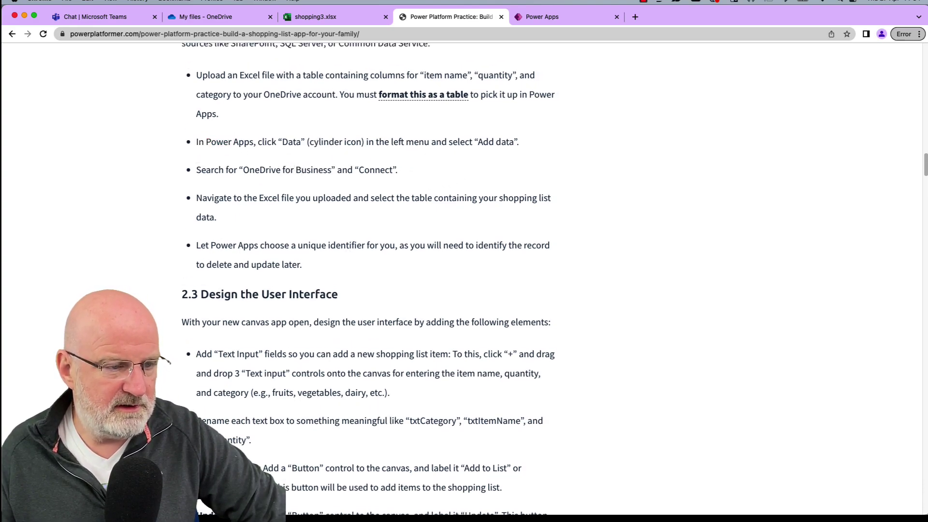
# Return to the Power Apps editor, skip the welcome prompt and start adding a data source.
pyautogui.click(541, 17)
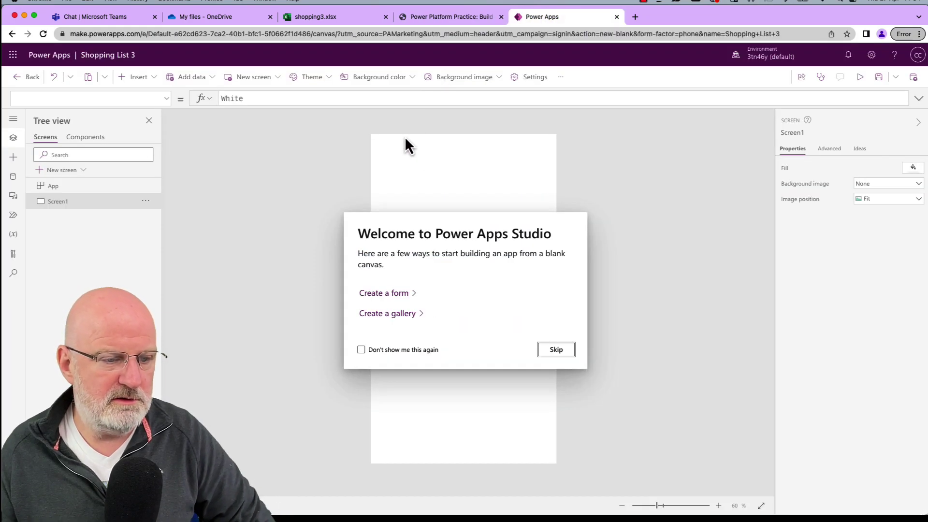
pyautogui.click(556, 349)
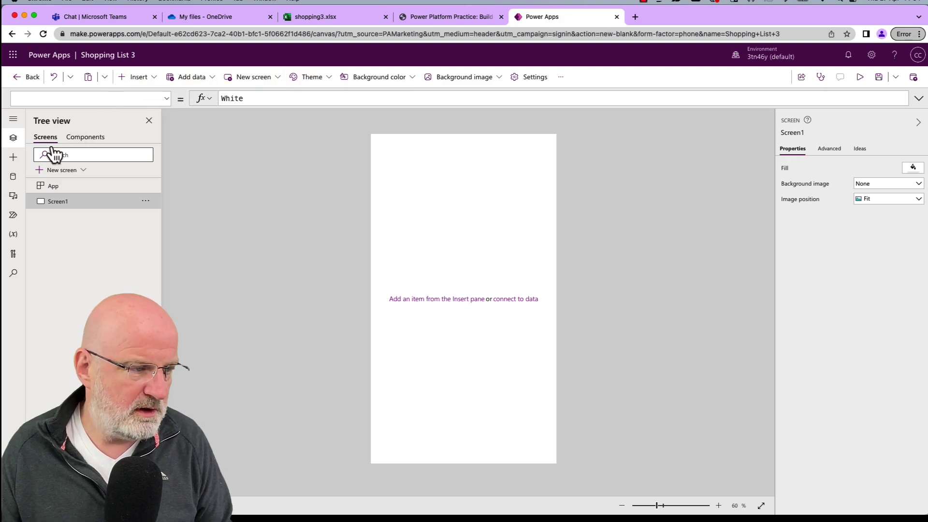
pyautogui.click(13, 177)
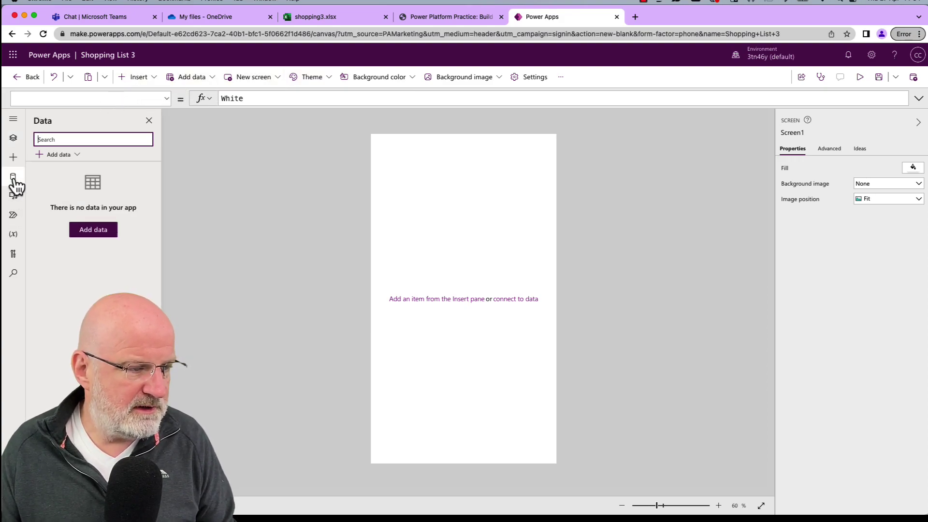
pyautogui.click(91, 230)
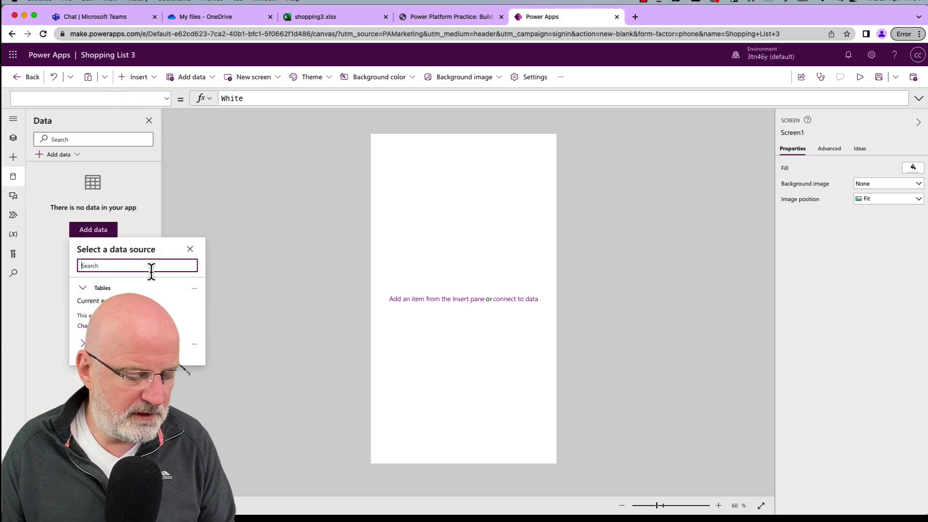
# Search 'onedri' and choose the existing Excel Online (Business) connection.
pyautogui.write('onedri')
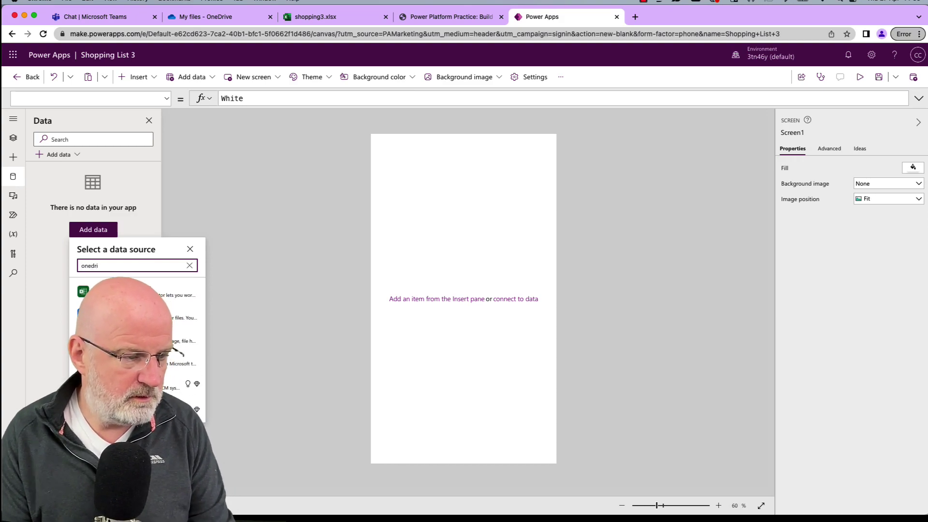
pyautogui.click(194, 292)
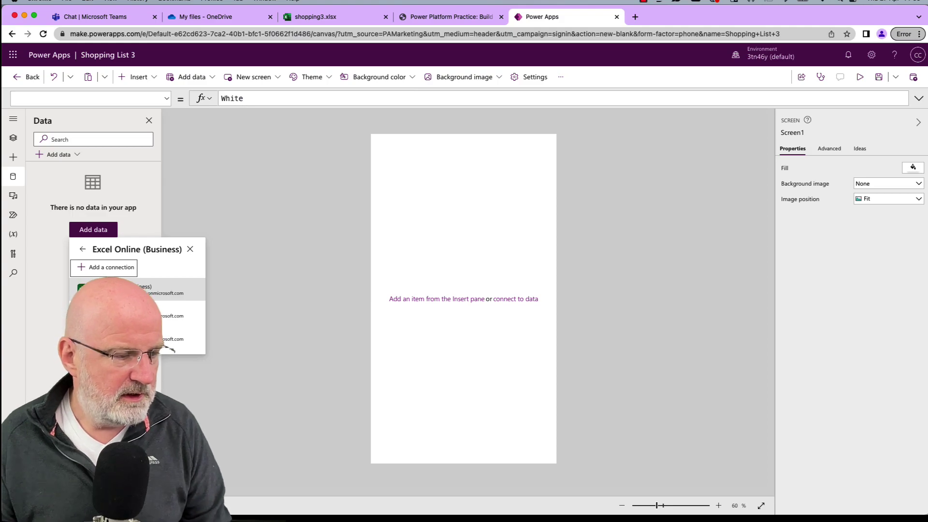
pyautogui.click(145, 288)
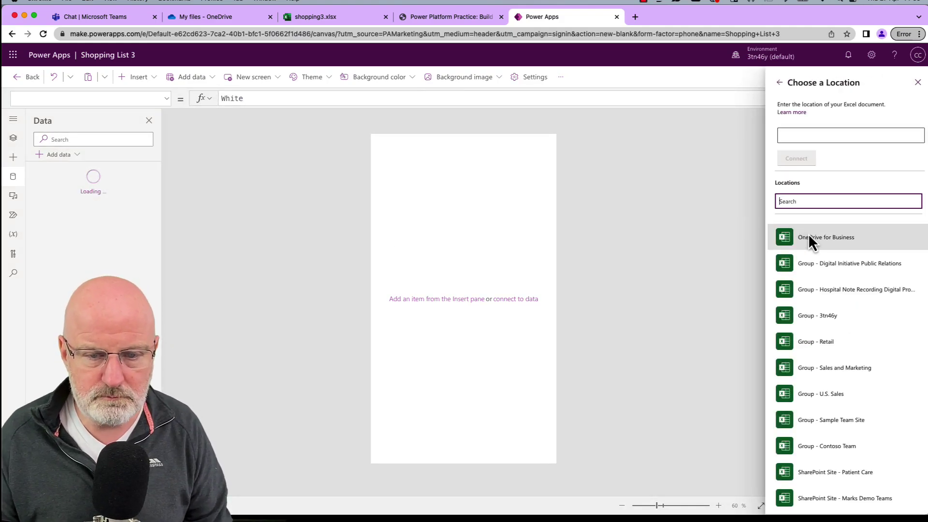
# Pick shopping3.xlsx from OneDrive for Business, tick the shoplist table and connect.
pyautogui.click(809, 236)
pyautogui.click(818, 234)
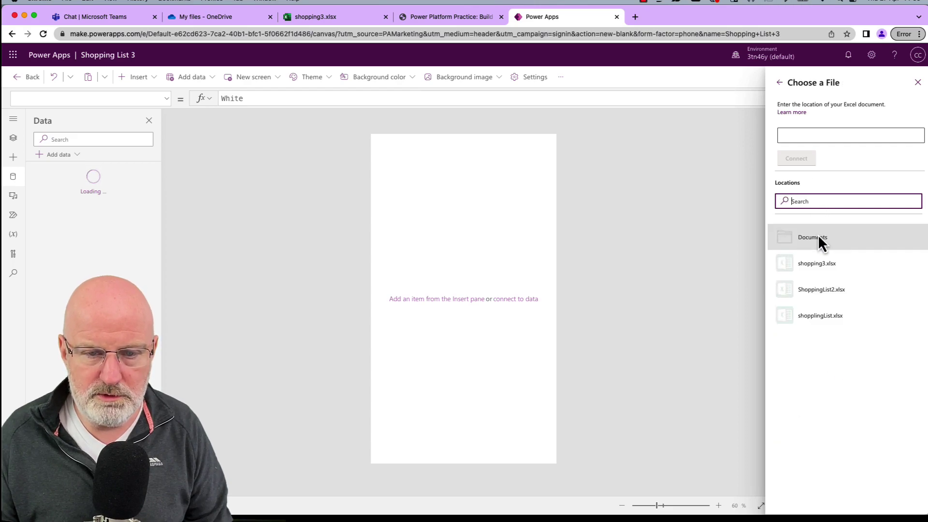
pyautogui.click(816, 265)
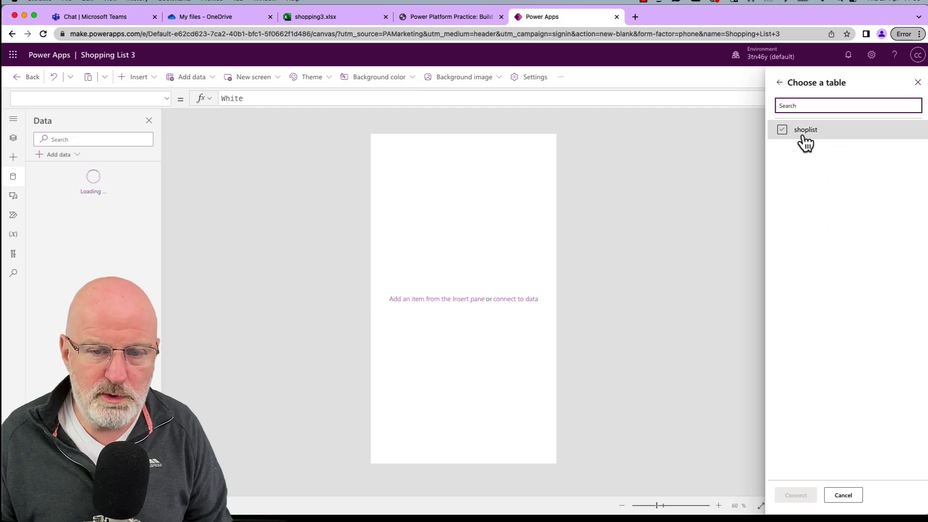
pyautogui.click(804, 141)
pyautogui.click(782, 133)
pyautogui.click(783, 131)
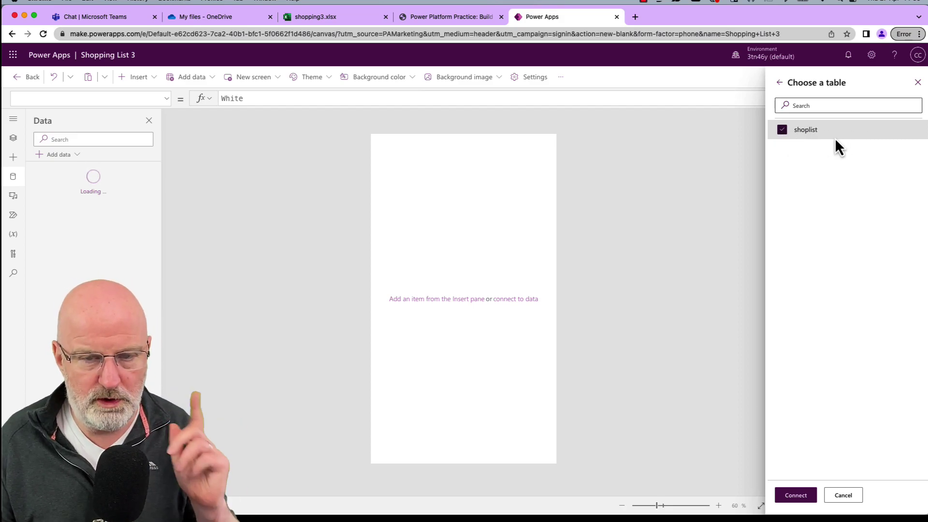
pyautogui.click(796, 495)
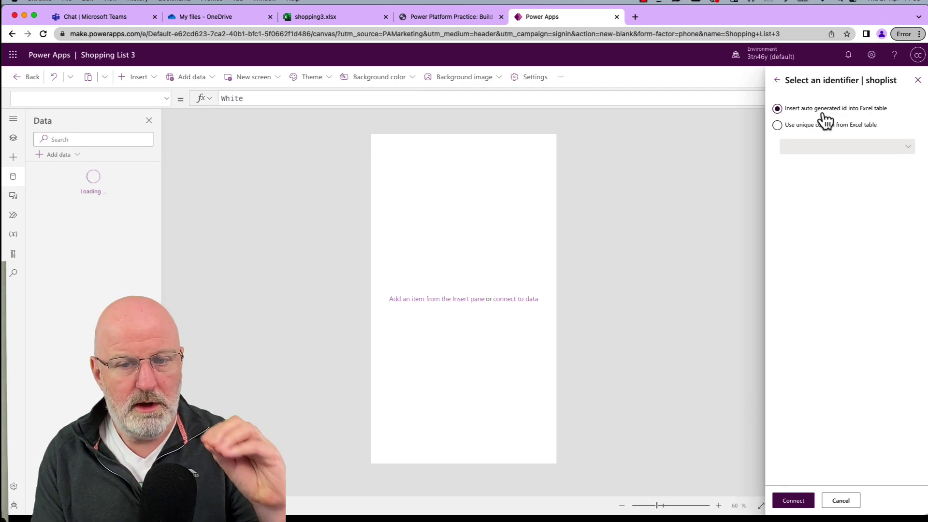
# Keep 'Insert auto generated id into Excel table' as shoplist's identifier and connect.
pyautogui.click(805, 126)
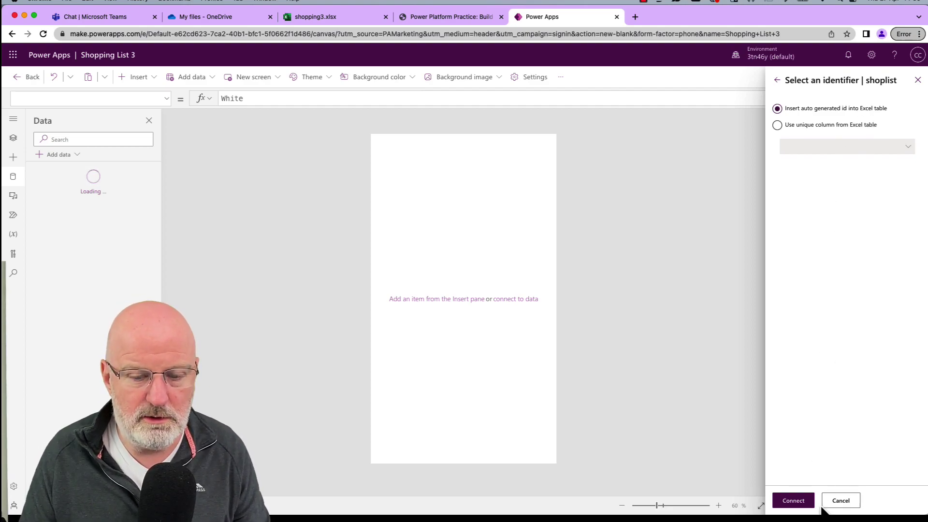
pyautogui.click(804, 501)
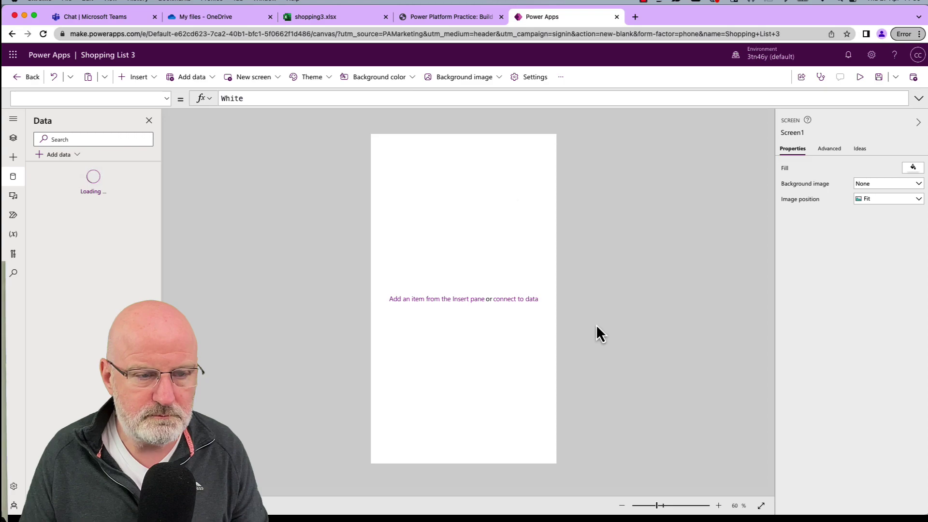
pyautogui.click(442, 18)
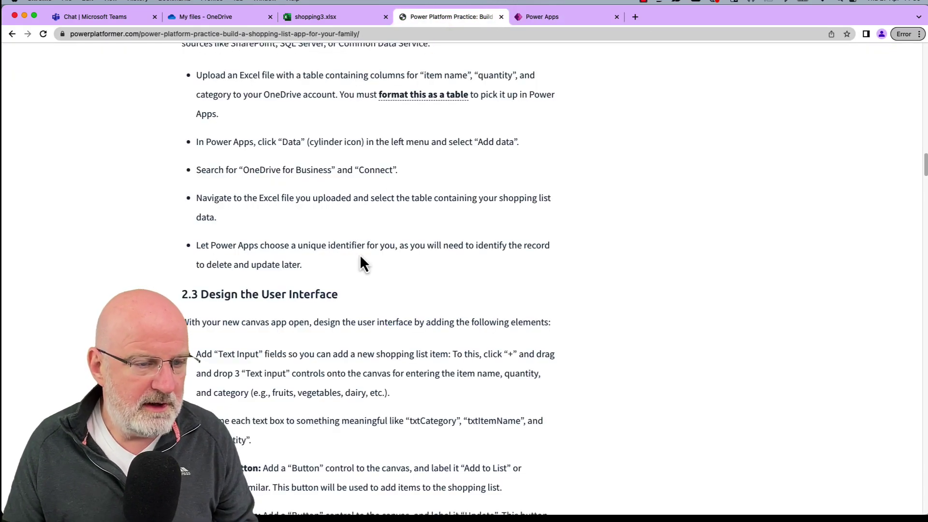
pyautogui.scroll(-1, 361, 257)
pyautogui.scroll(-5, 360, 254)
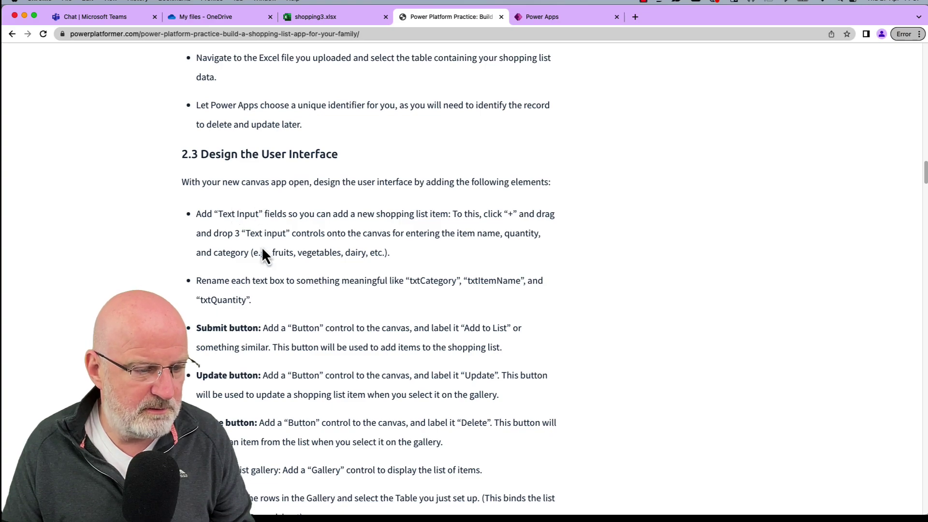
pyautogui.scroll(-3, 300, 393)
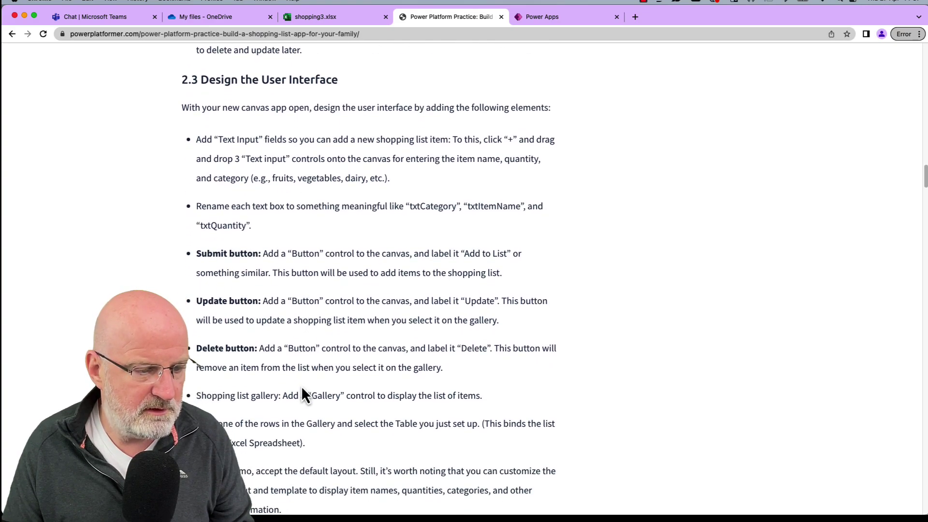
pyautogui.click(541, 17)
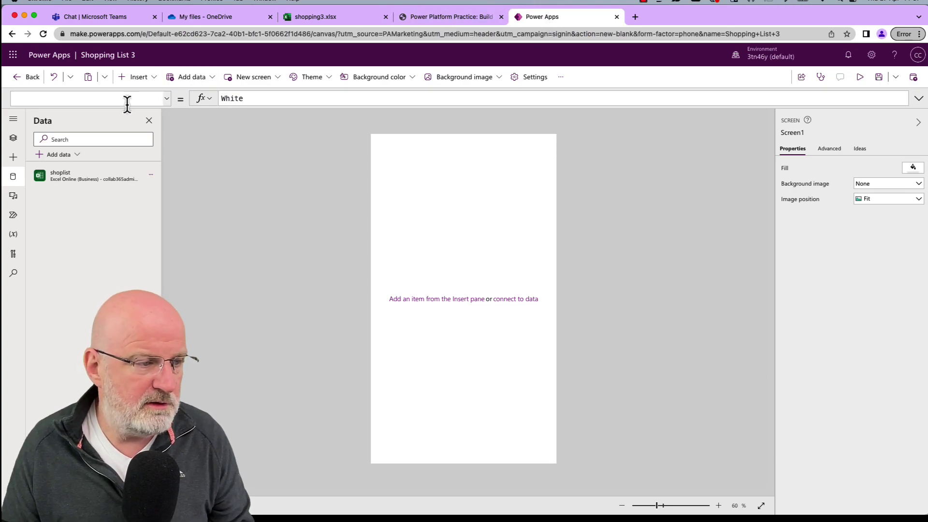
# From the Insert pane, add three Text inputs, three Buttons and a Vertical gallery to Screen1.
pyautogui.click(13, 160)
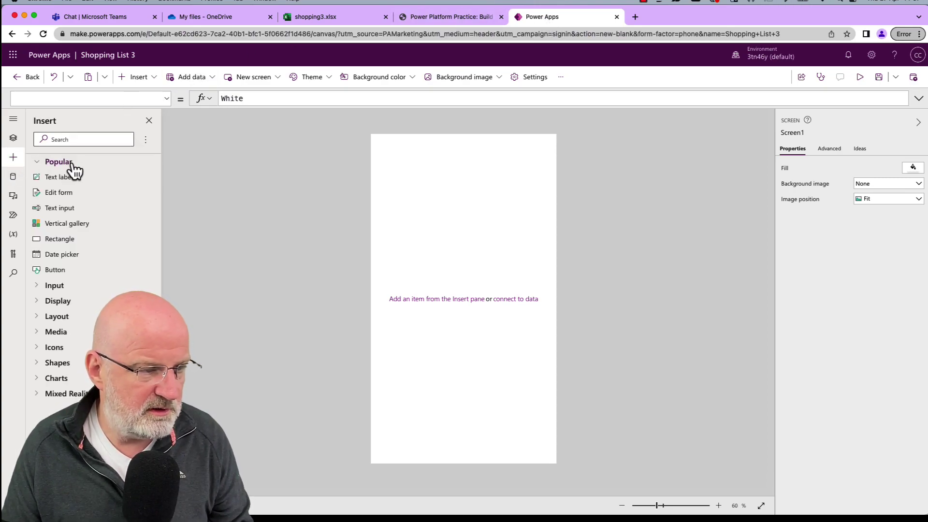
pyautogui.click(59, 208)
pyautogui.click(59, 209)
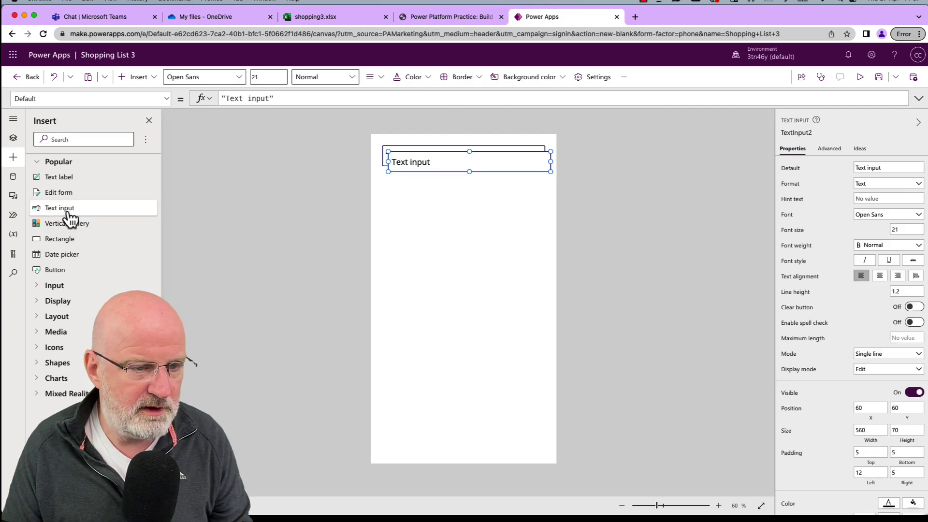
pyautogui.click(68, 213)
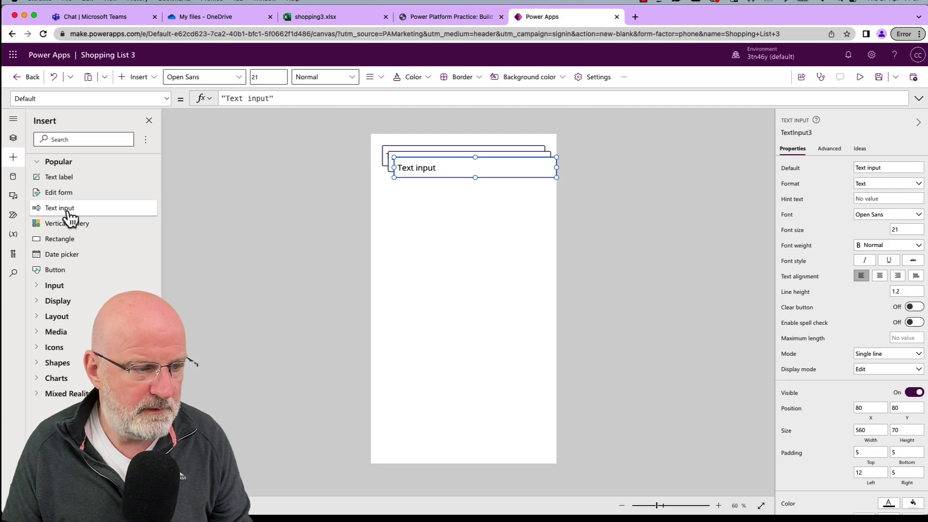
pyautogui.click(68, 274)
pyautogui.click(68, 274)
pyautogui.click(68, 273)
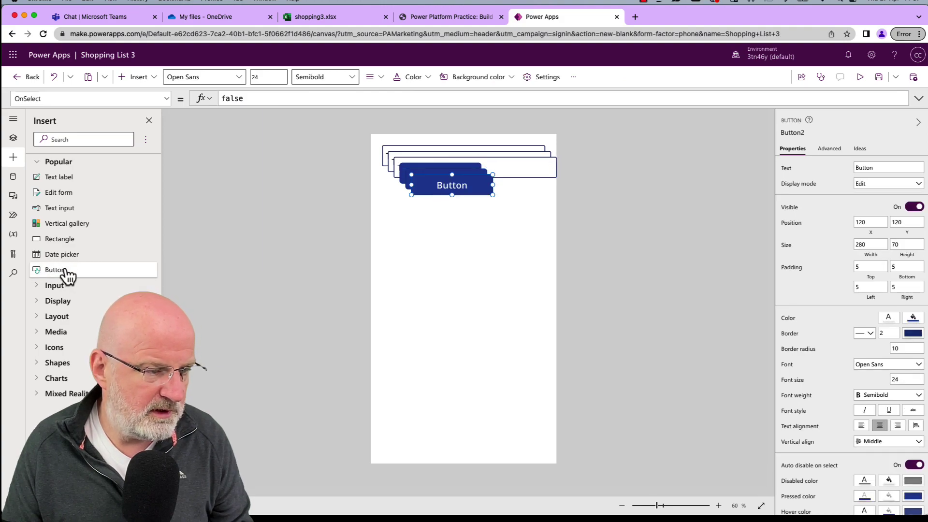
pyautogui.click(62, 224)
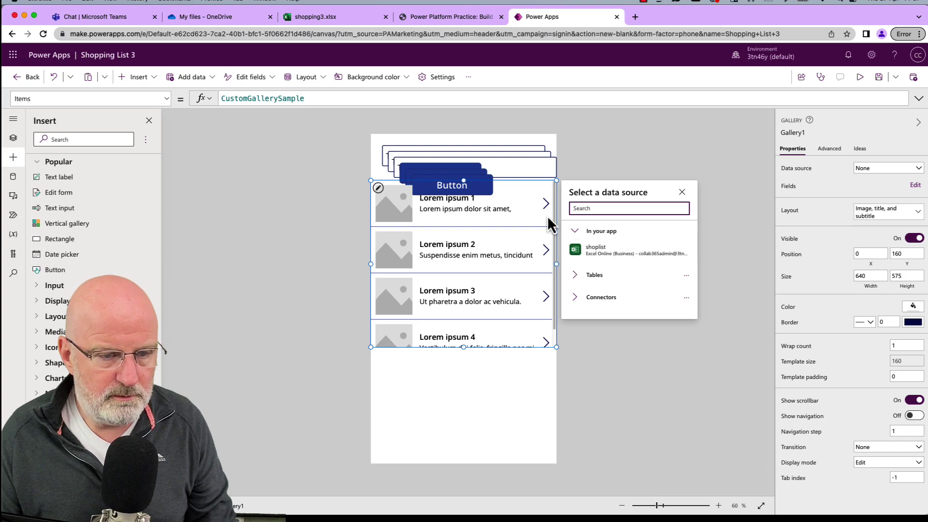
# Close the data source flyout and move the gallery down toward the screen bottom.
pyautogui.click(563, 291)
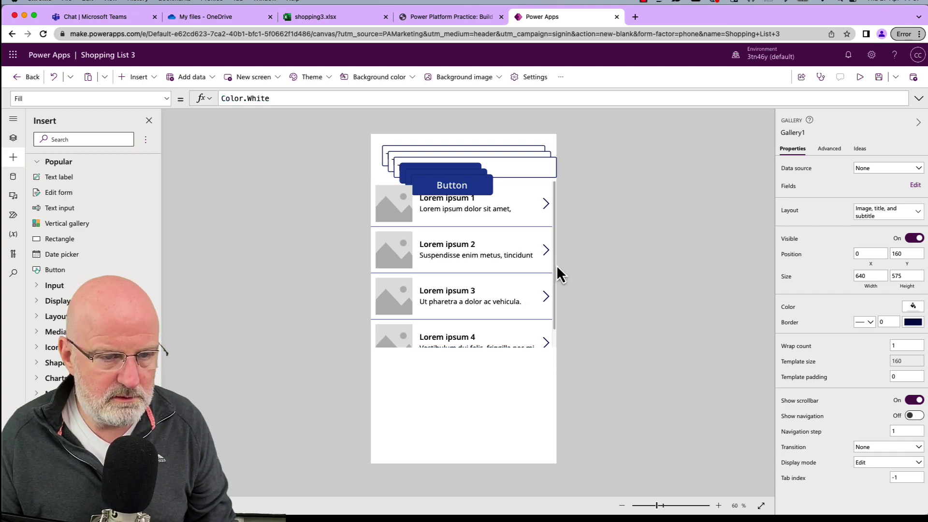
pyautogui.click(529, 184)
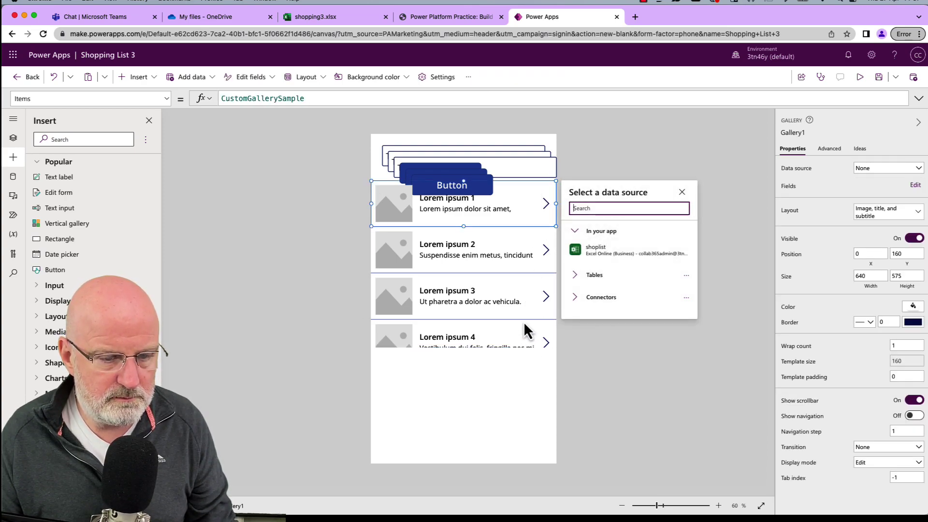
pyautogui.moveTo(520, 191); pyautogui.dragTo(514, 296)
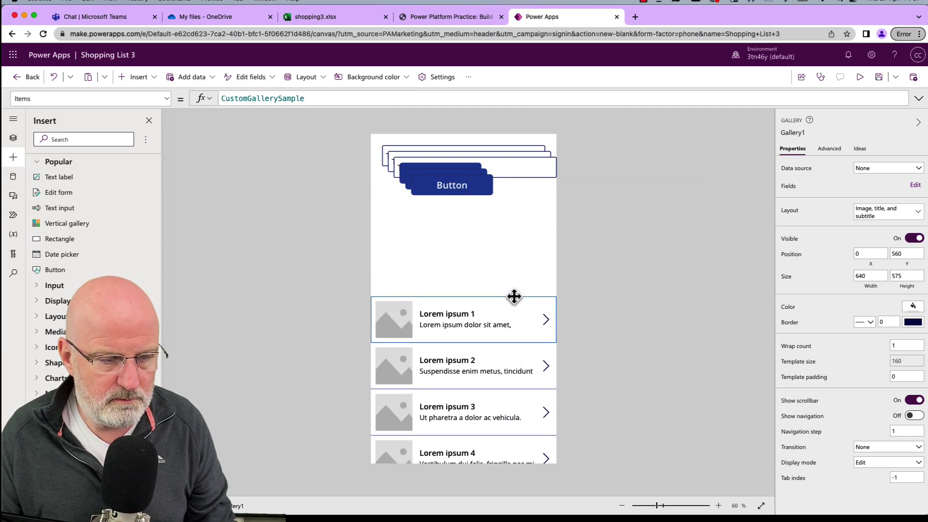
pyautogui.click(586, 205)
# Narrow the three buttons and line them up in one row above the gallery.
pyautogui.moveTo(478, 190); pyautogui.dragTo(441, 278)
pyautogui.moveTo(451, 189); pyautogui.dragTo(504, 281)
pyautogui.moveTo(441, 174); pyautogui.dragTo(464, 252)
pyautogui.click(460, 274)
pyautogui.moveTo(550, 287); pyautogui.dragTo(366, 250)
pyautogui.moveTo(497, 253); pyautogui.dragTo(530, 275)
pyautogui.click(500, 274)
pyautogui.moveTo(450, 255); pyautogui.dragTo(528, 279)
pyautogui.moveTo(419, 279); pyautogui.dragTo(423, 278)
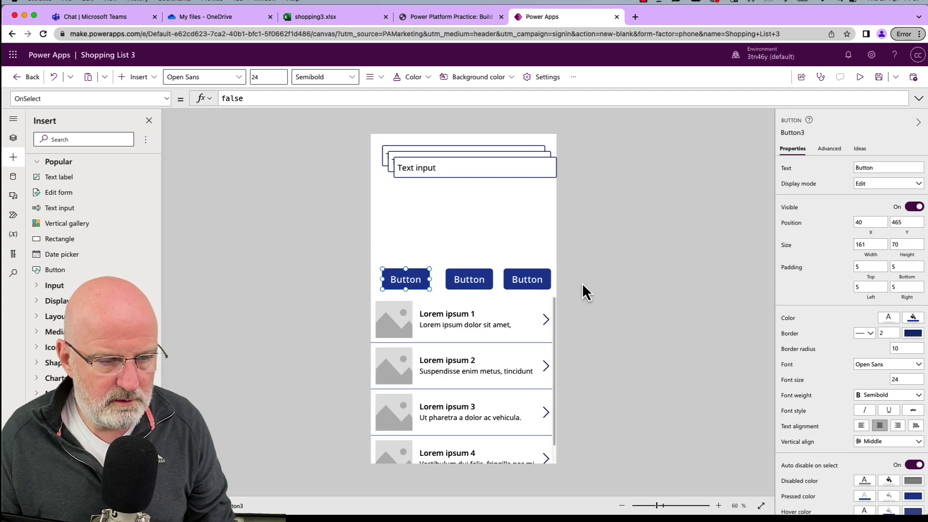
pyautogui.moveTo(526, 279); pyautogui.dragTo(471, 279)
pyautogui.click(590, 290)
pyautogui.click(612, 279)
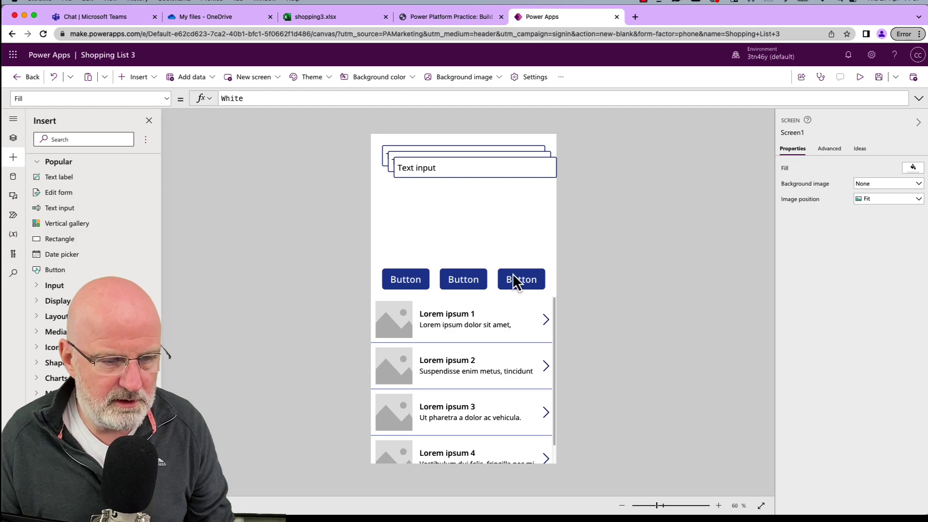
# Stack the three text inputs one below another above the buttons.
pyautogui.moveTo(446, 169); pyautogui.dragTo(434, 246)
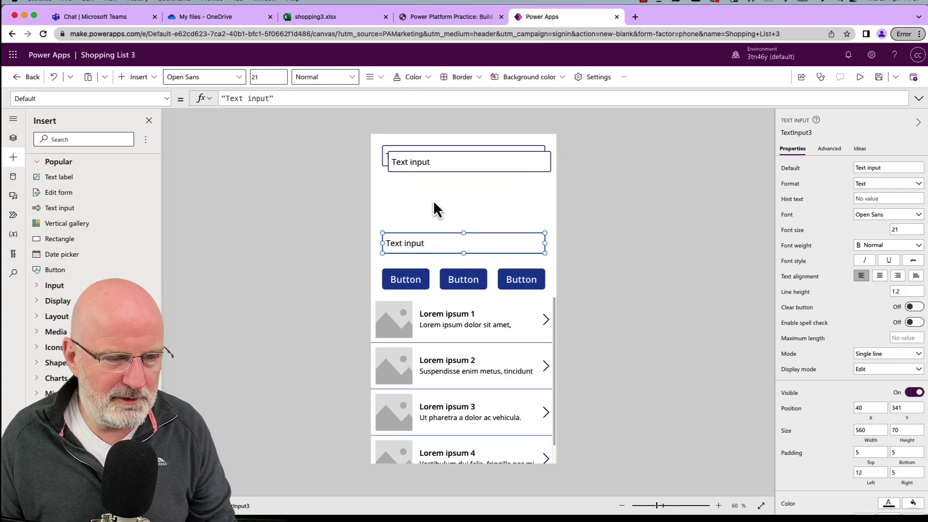
pyautogui.moveTo(433, 169); pyautogui.dragTo(428, 206)
pyautogui.moveTo(433, 155); pyautogui.dragTo(433, 166)
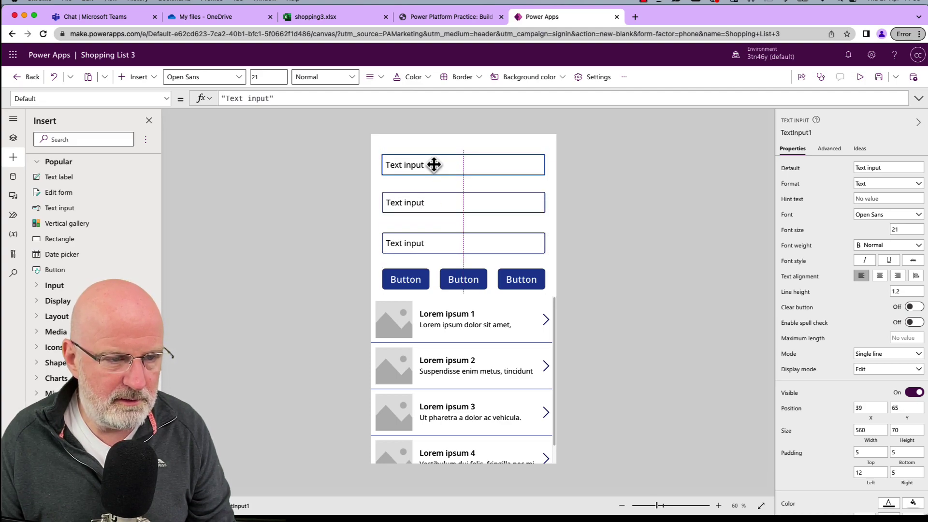
pyautogui.click(575, 198)
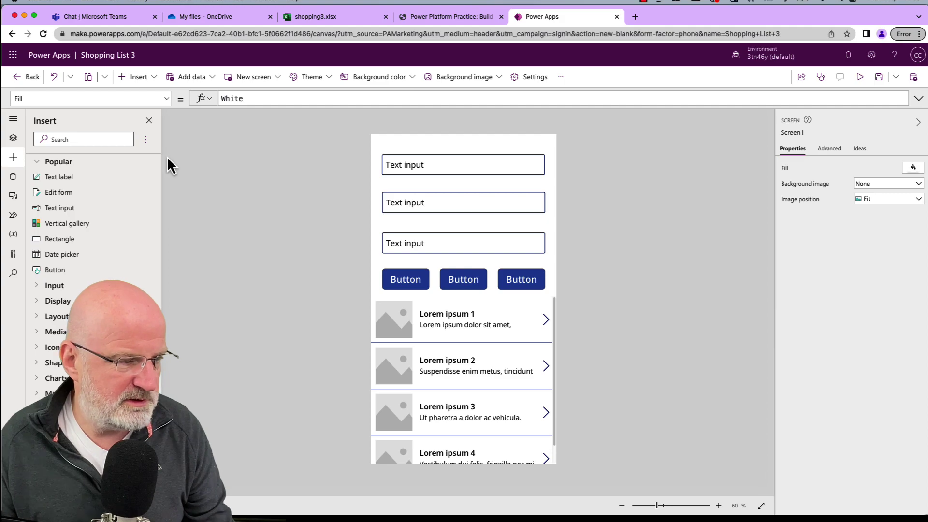
# Add text labels Item: and Quantity: above the first two text inputs.
pyautogui.click(70, 179)
pyautogui.moveTo(429, 155); pyautogui.dragTo(424, 143)
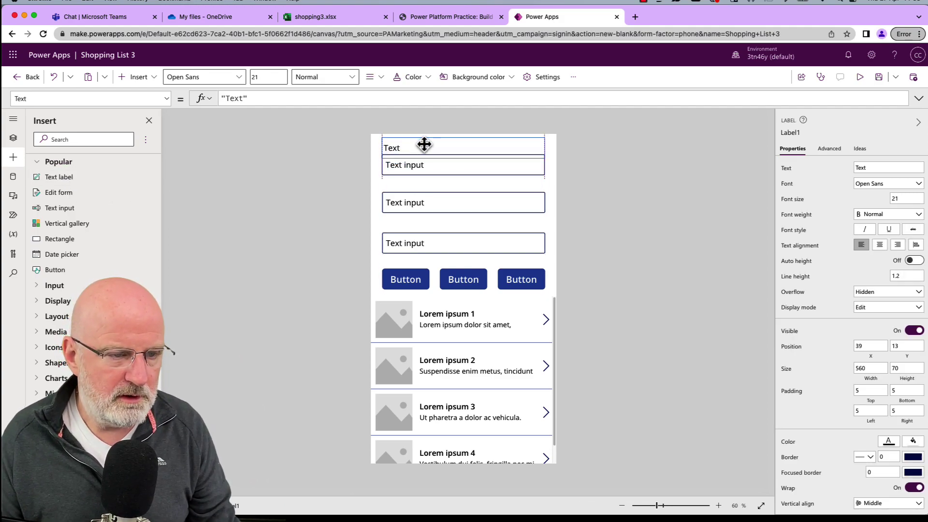
pyautogui.doubleClick(404, 148)
pyautogui.write('ITem')
pyautogui.write('tem:')
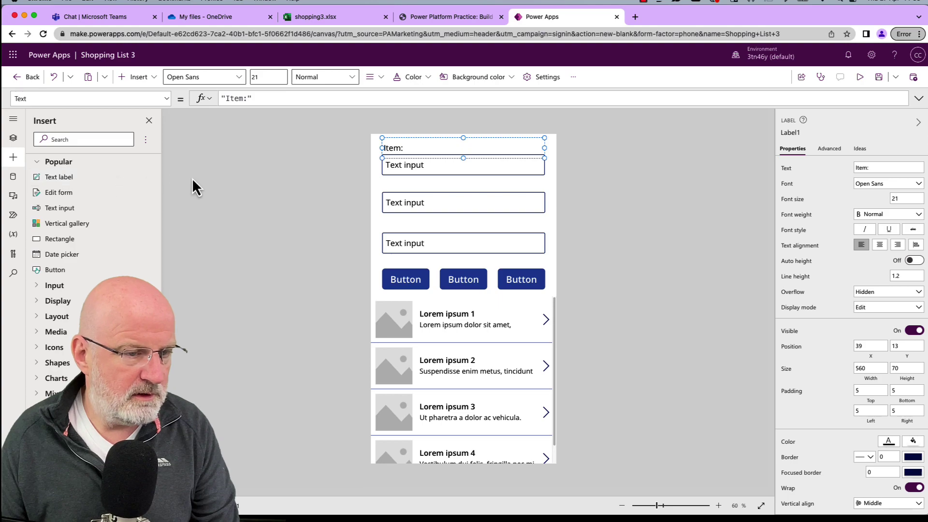
pyautogui.click(145, 186)
pyautogui.moveTo(400, 159); pyautogui.dragTo(393, 186)
pyautogui.click(395, 184)
pyautogui.write('Q')
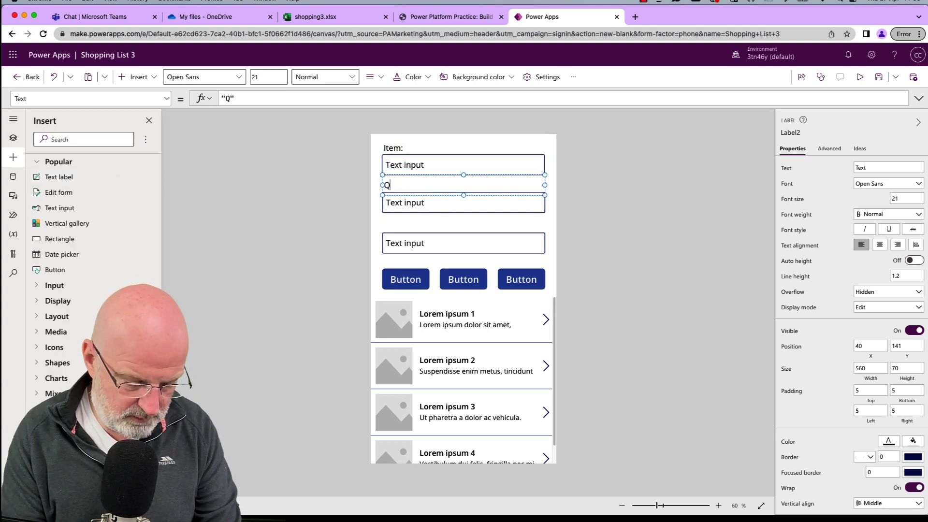
pyautogui.write('uantity:')
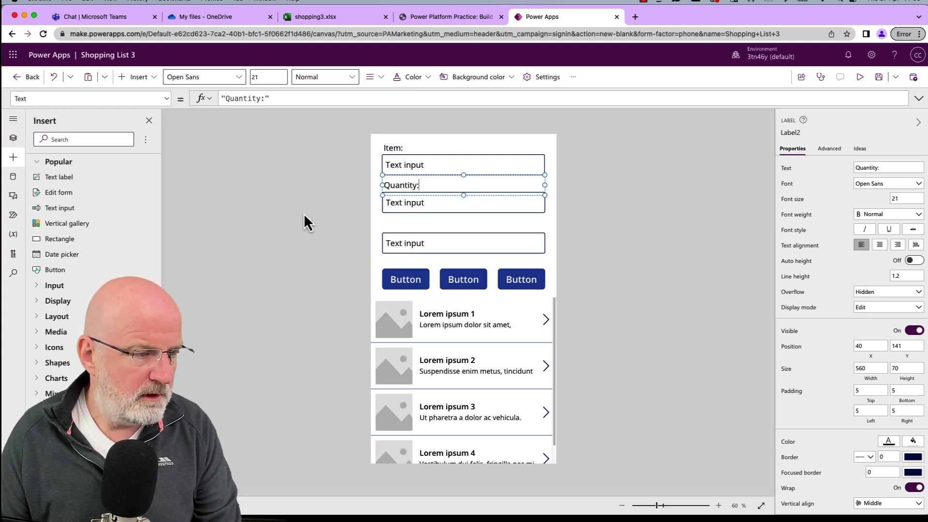
# Add a Category: label above the third text input.
pyautogui.click(89, 178)
pyautogui.moveTo(422, 166); pyautogui.dragTo(419, 223)
pyautogui.doubleClick(418, 223)
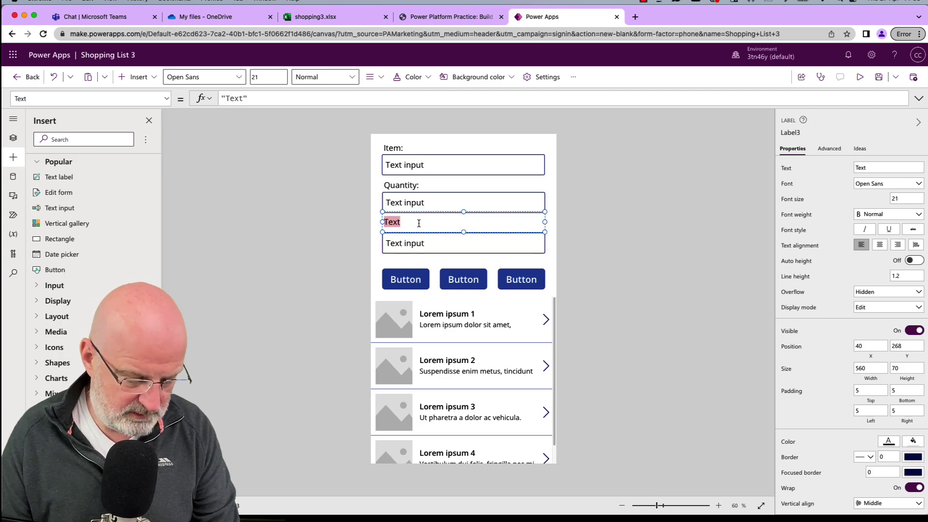
pyautogui.write('Category:')
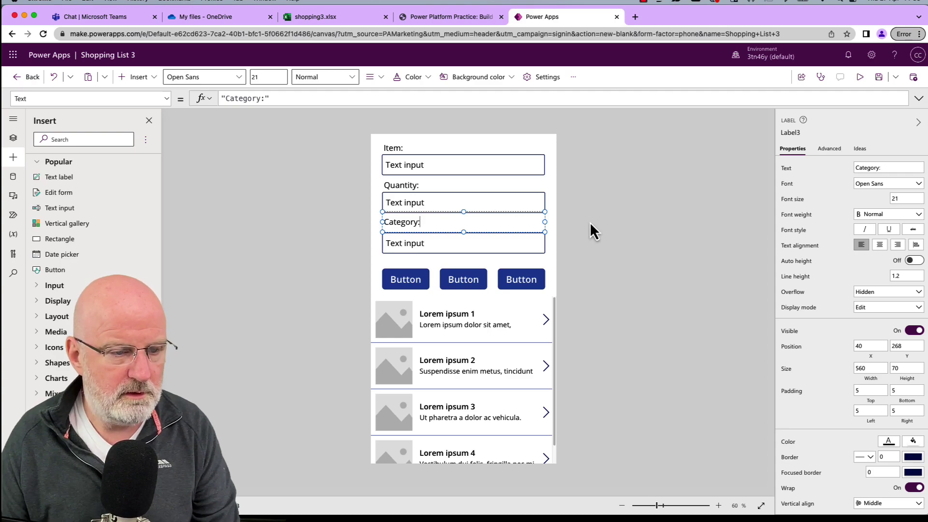
pyautogui.click(559, 222)
pyautogui.moveTo(413, 224); pyautogui.dragTo(418, 228)
pyautogui.click(639, 227)
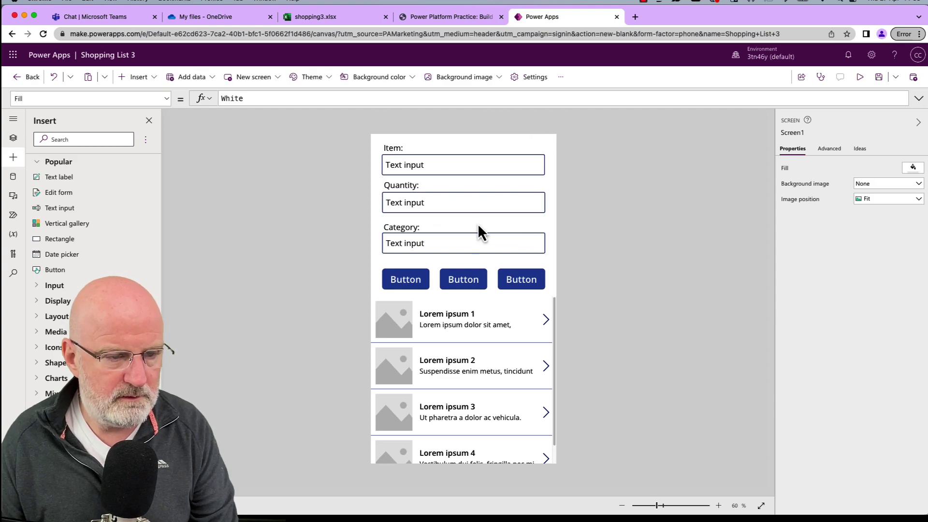
# Rename the Item text input to txtItemName.
pyautogui.click(459, 165)
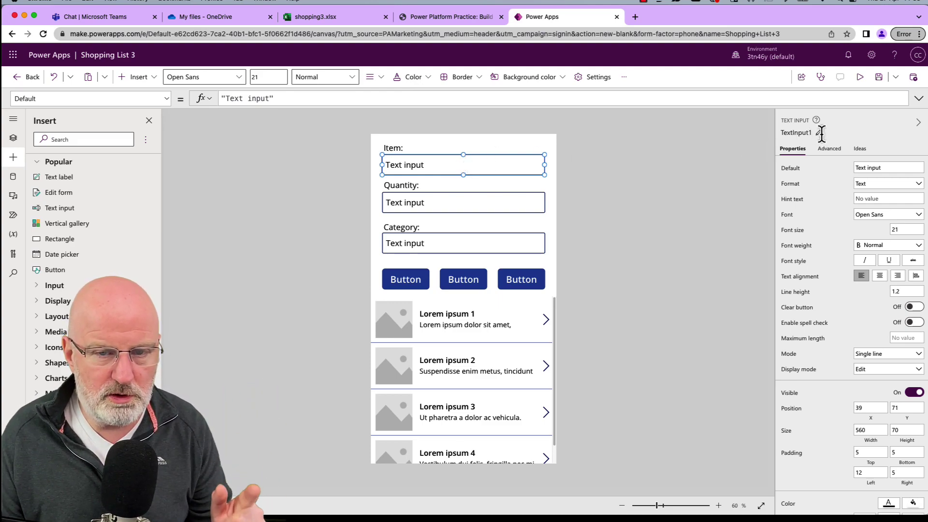
pyautogui.click(281, 98)
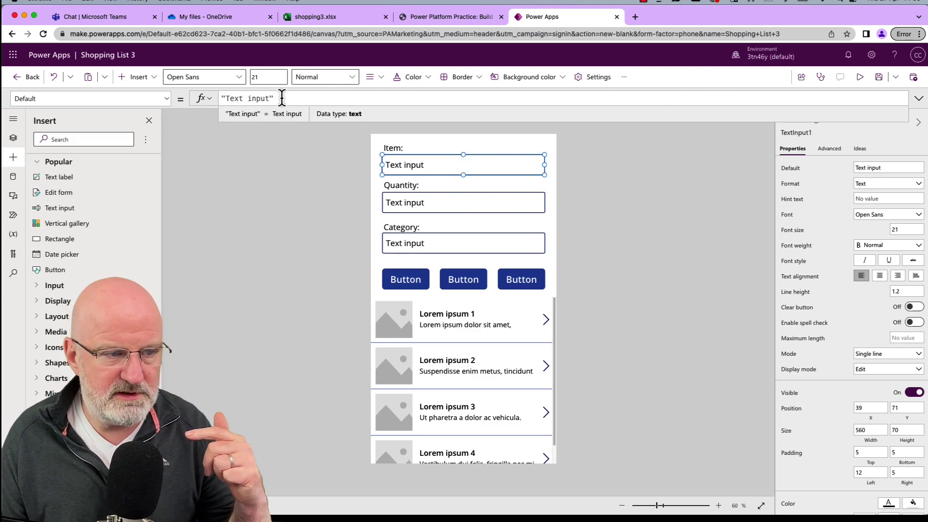
pyautogui.click(731, 145)
pyautogui.click(812, 133)
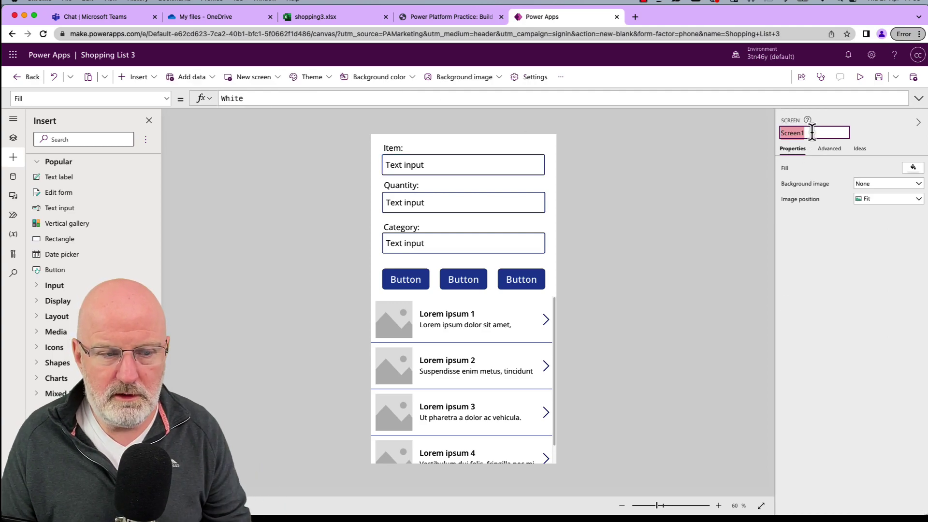
pyautogui.click(511, 170)
pyautogui.click(810, 133)
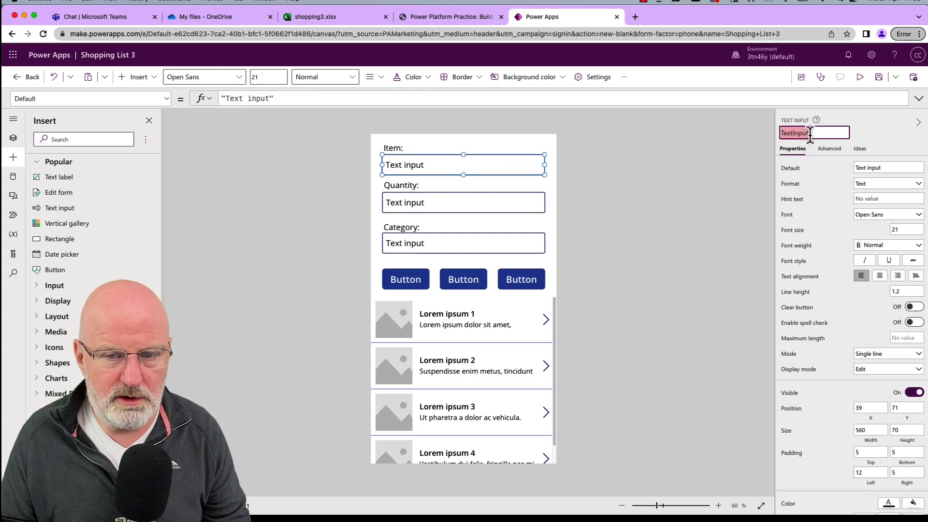
pyautogui.write('xt')
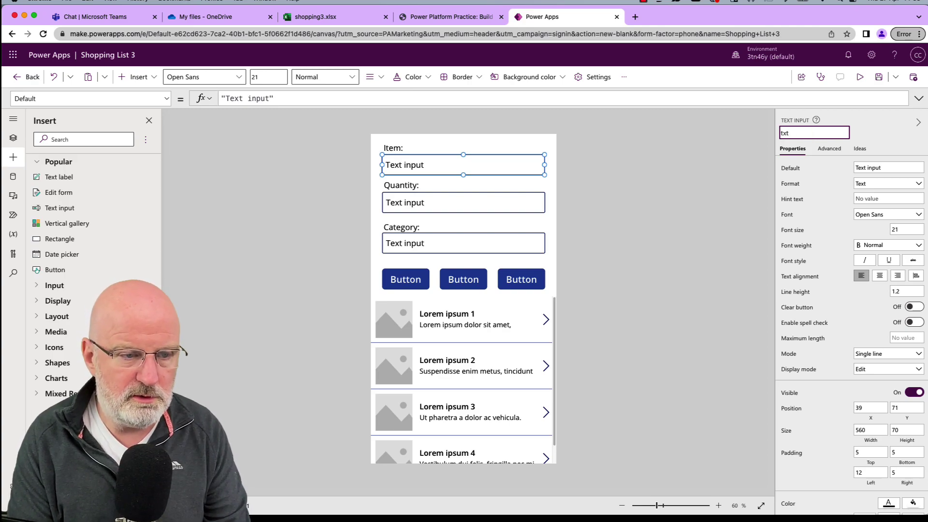
pyautogui.write('ItemNa')
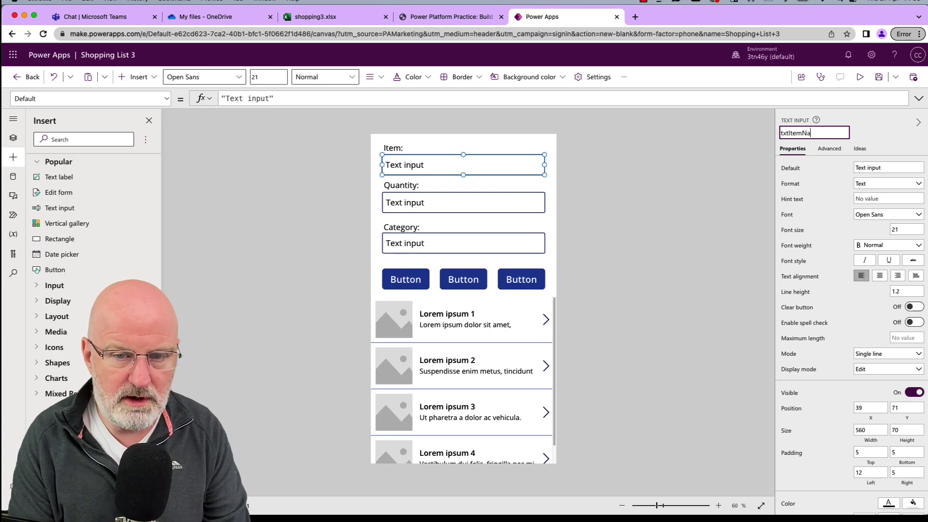
pyautogui.write('me')
pyautogui.press('Return')
# Rename the Quantity and Category text inputs to txtQuantity and txtCategory.
pyautogui.click(425, 206)
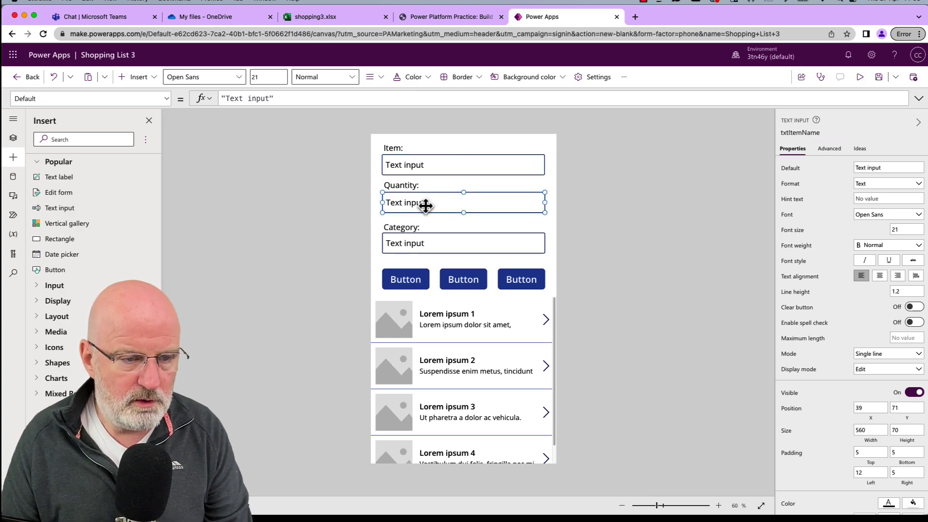
pyautogui.click(800, 133)
pyautogui.write('txtQuan')
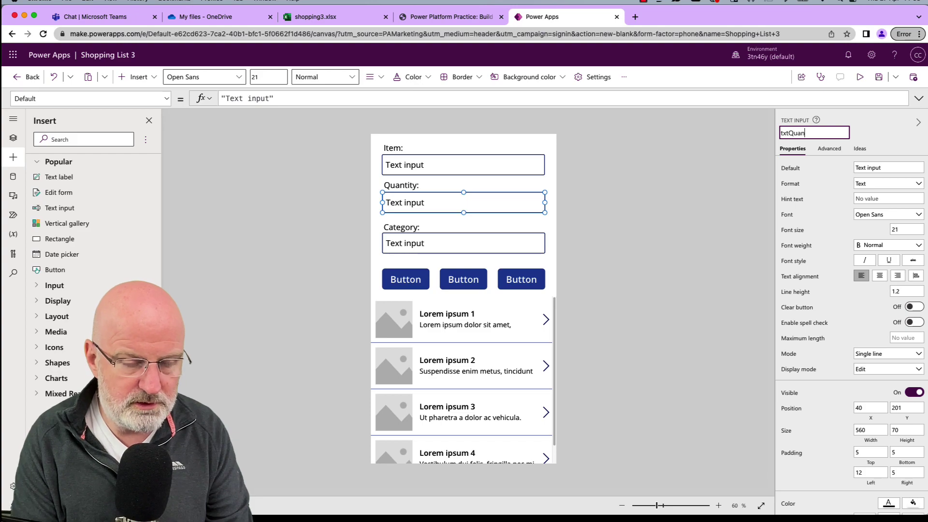
pyautogui.write('tity')
pyautogui.press('Return')
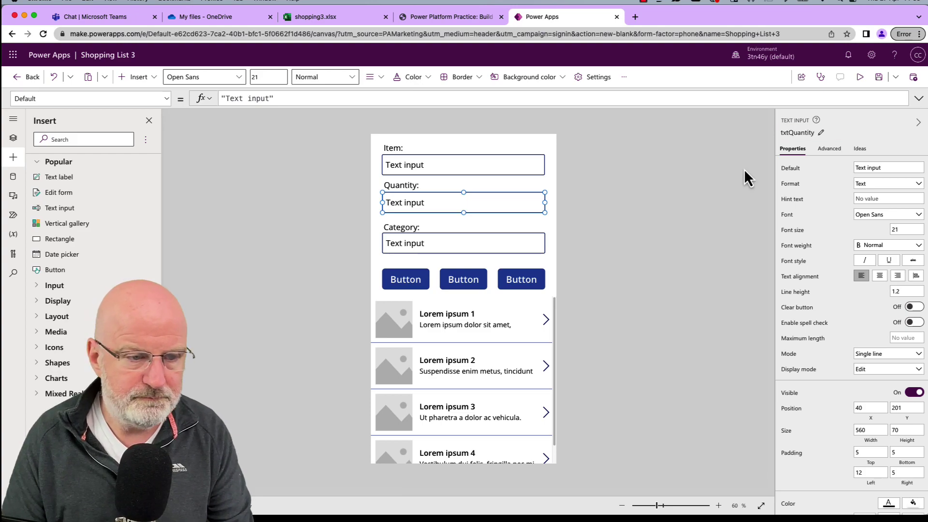
pyautogui.click(424, 241)
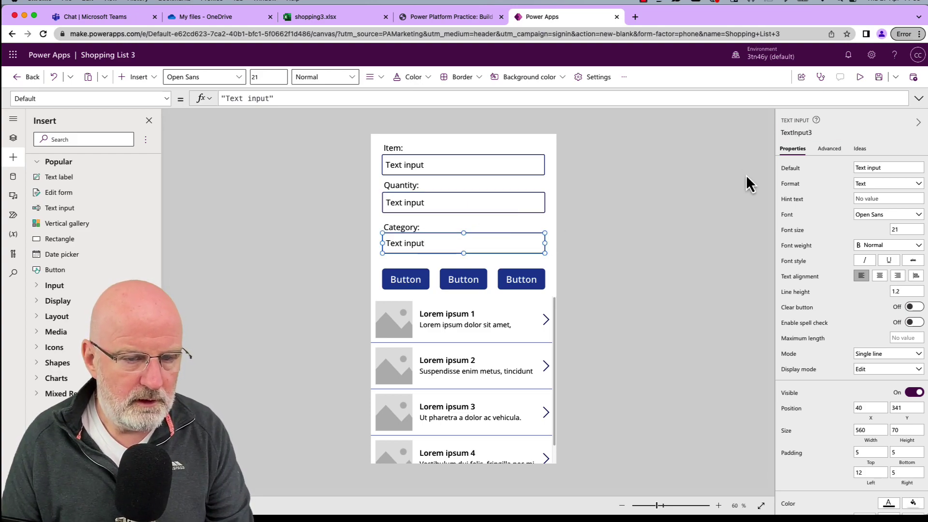
pyautogui.click(812, 133)
pyautogui.write('tx')
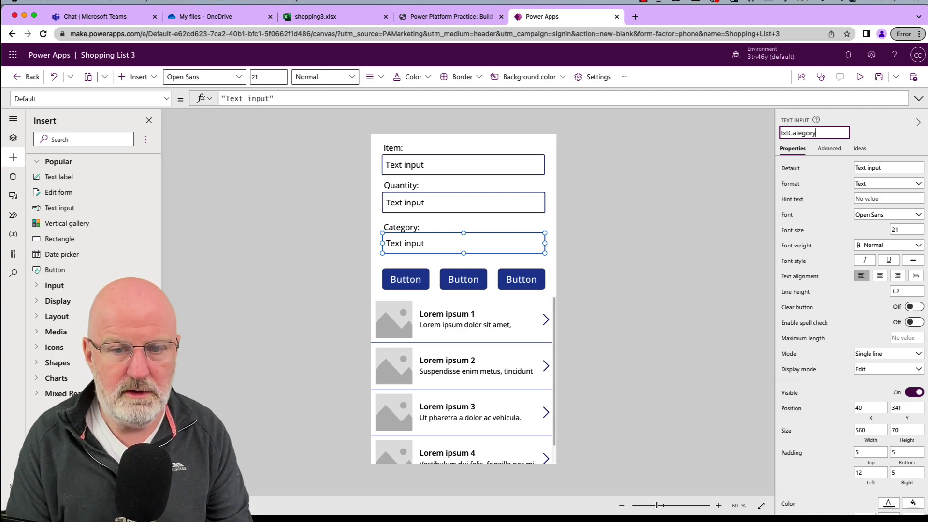
pyautogui.write('tCategory')
pyautogui.click(679, 215)
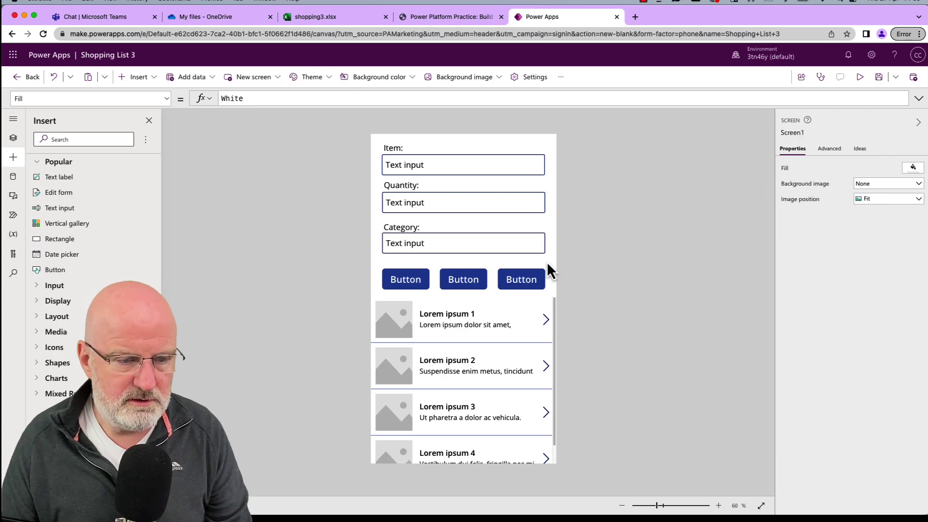
# Rename the three button captions to Delete, Update and Add.
pyautogui.click(405, 279)
pyautogui.doubleClick(405, 278)
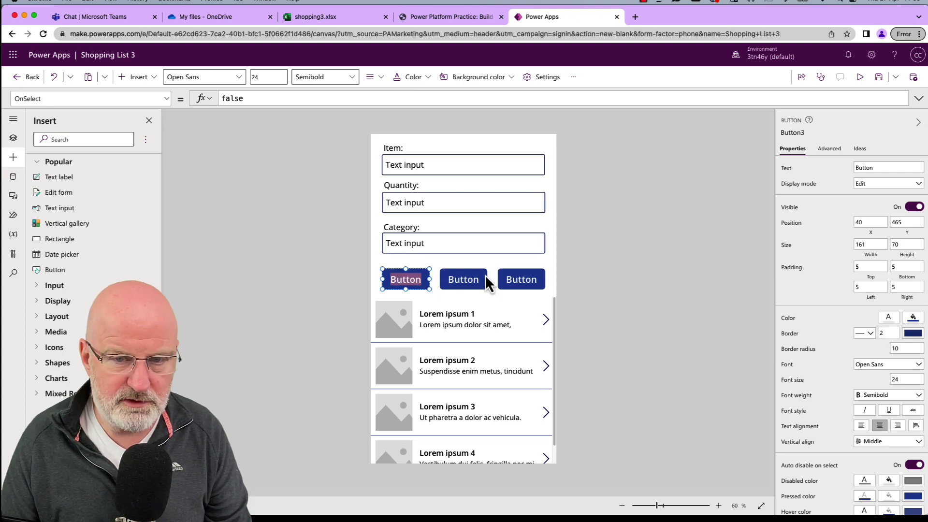
pyautogui.write('Delete')
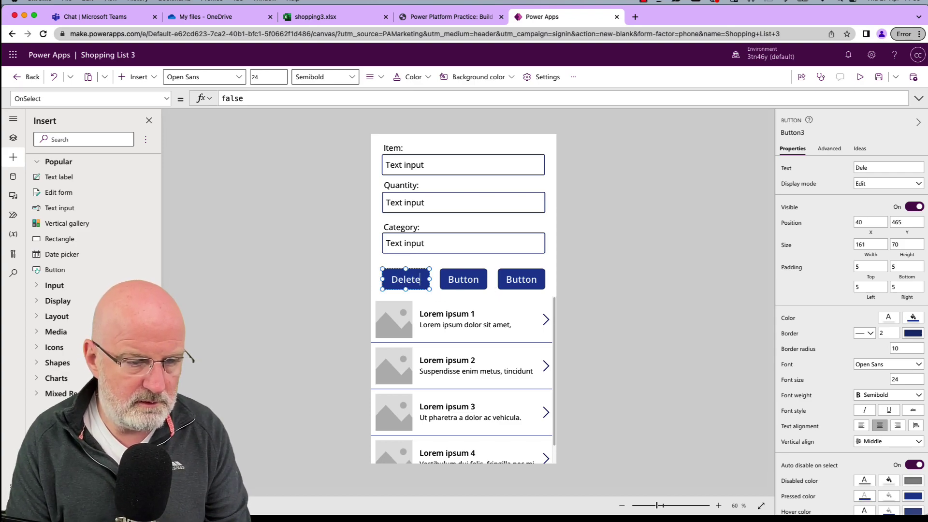
pyautogui.doubleClick(465, 283)
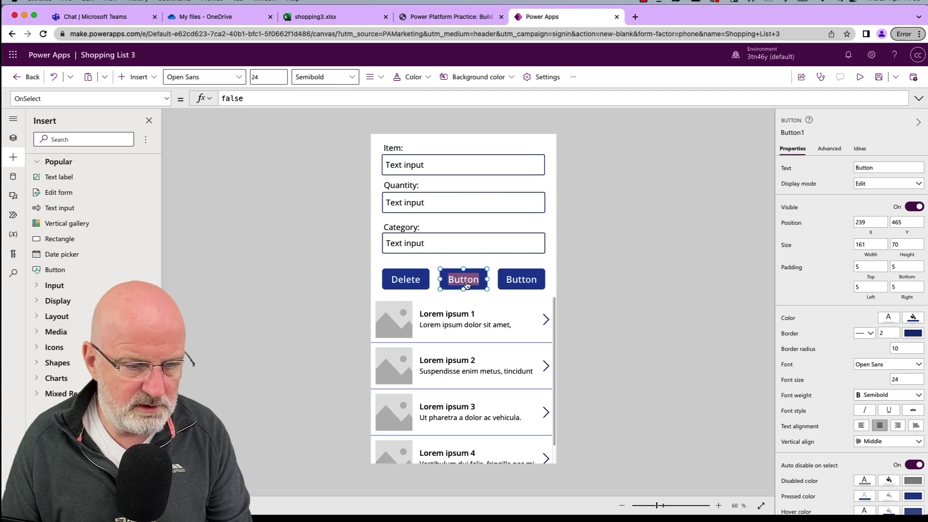
pyautogui.write('Update')
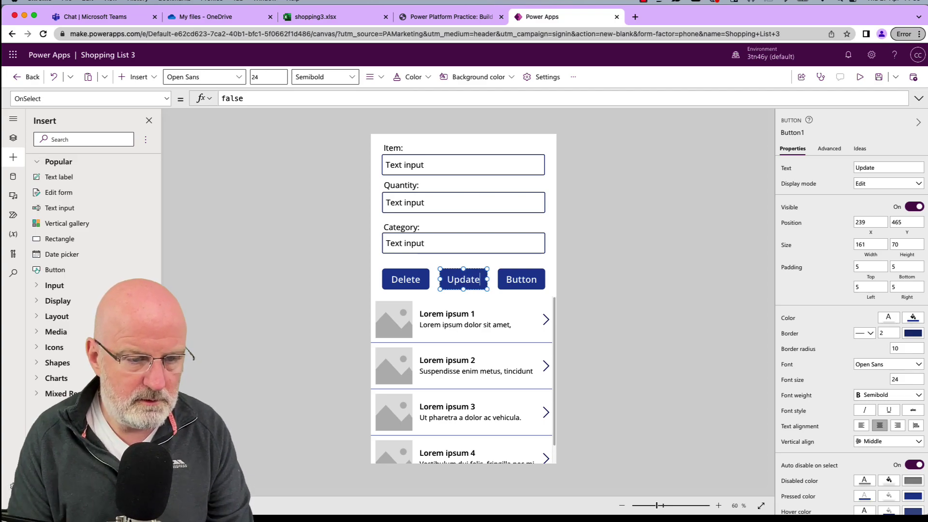
pyautogui.click(527, 282)
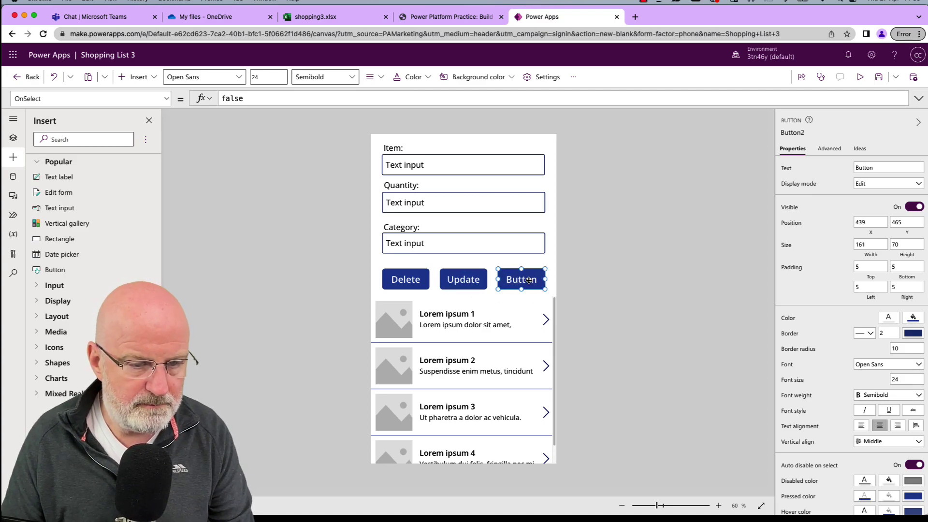
pyautogui.doubleClick(530, 283)
pyautogui.write('Add')
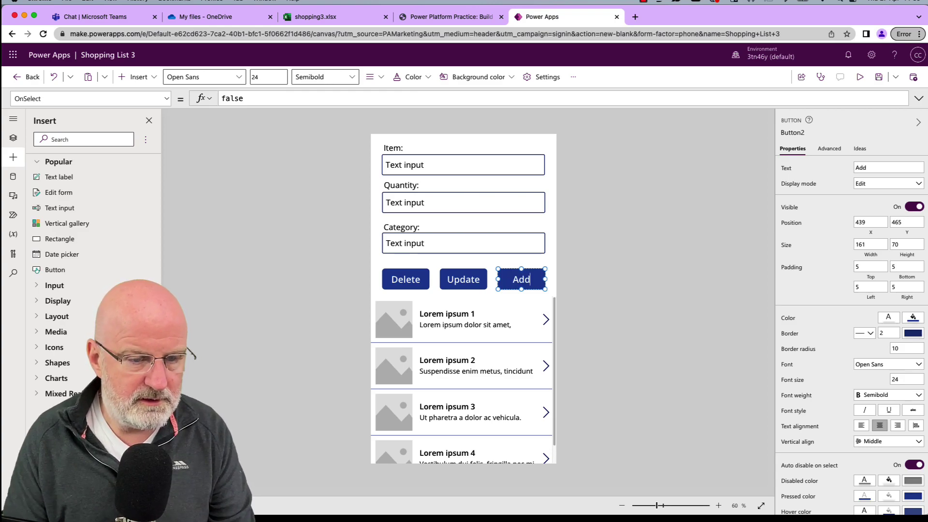
pyautogui.click(604, 292)
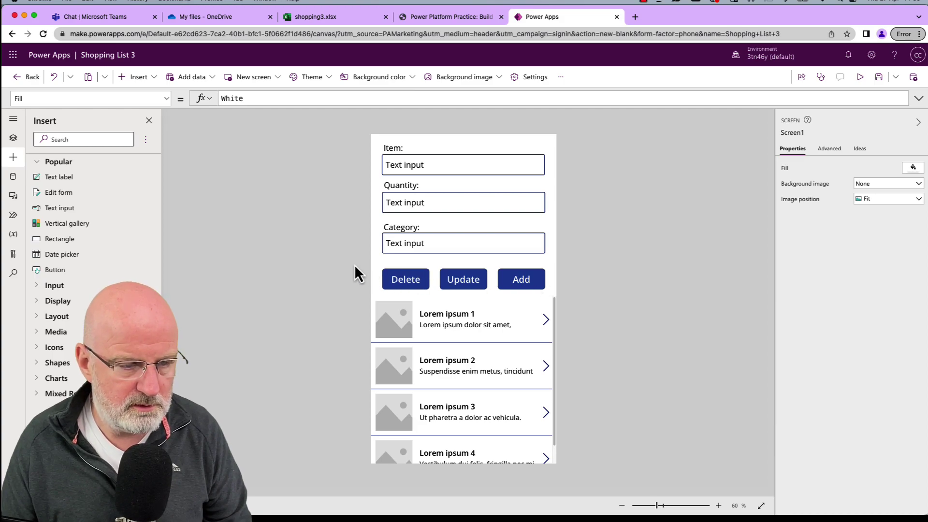
# Shift the buttons so Delete, Update and Add sit level in one row above the gallery.
pyautogui.click(534, 278)
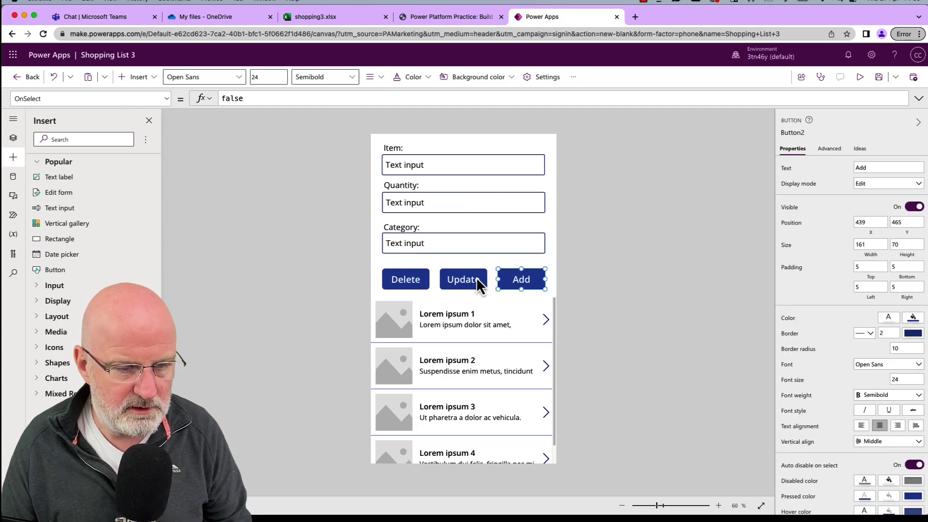
pyautogui.click(450, 276)
pyautogui.moveTo(418, 277); pyautogui.dragTo(418, 272)
pyautogui.click(599, 283)
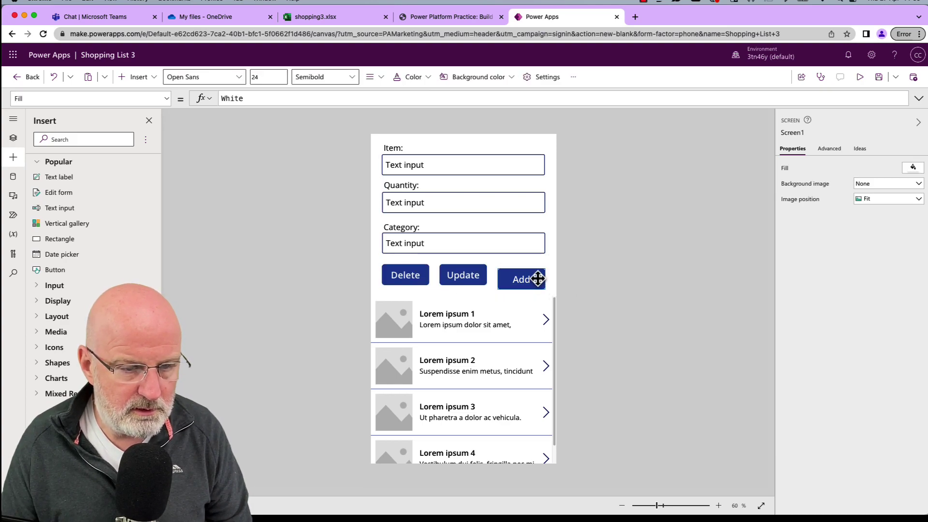
pyautogui.moveTo(537, 280); pyautogui.dragTo(538, 275)
pyautogui.click(606, 290)
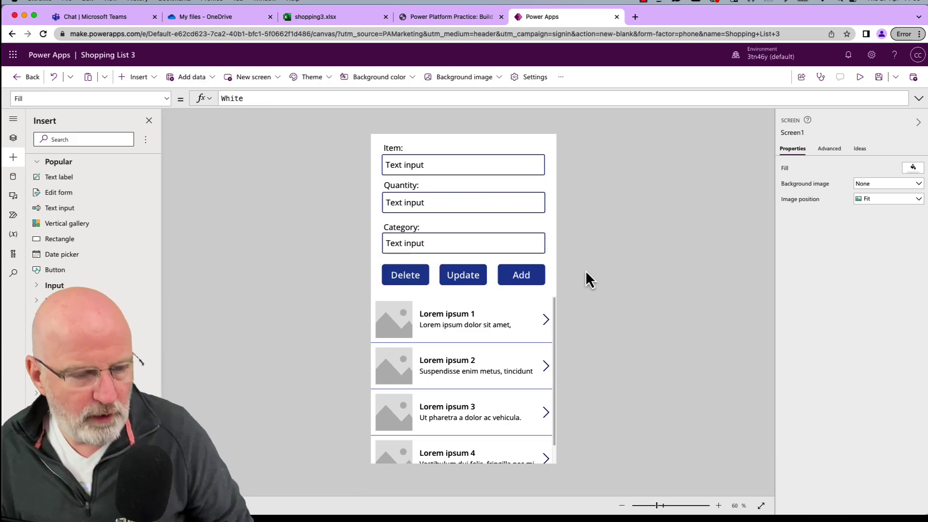
# Review the tutorial's section 2.3 gallery bullets, then select the gallery in the app editor.
pyautogui.click(433, 15)
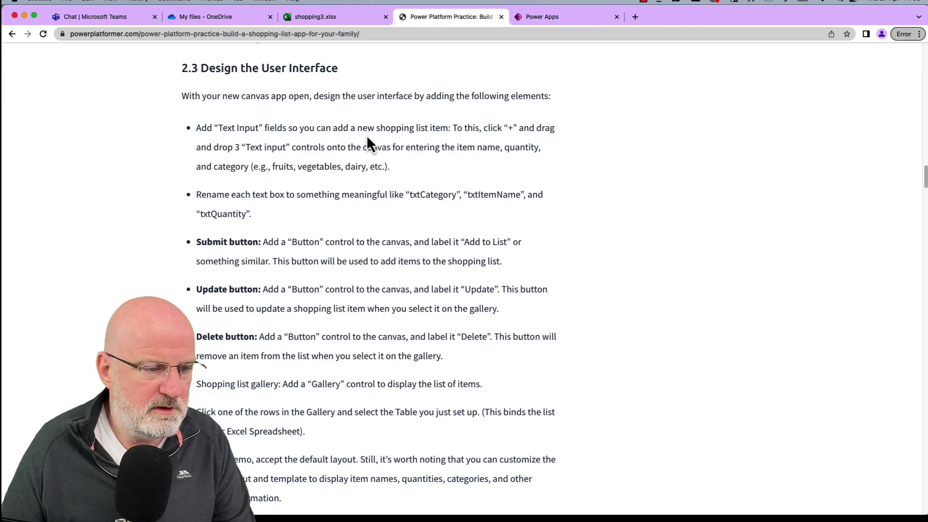
pyautogui.scroll(-3, 241, 283)
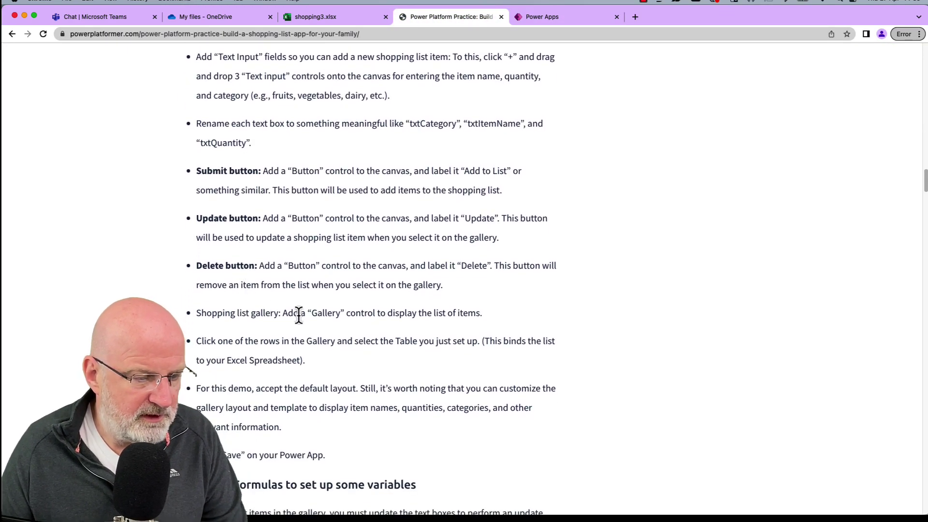
pyautogui.scroll(-3, 298, 314)
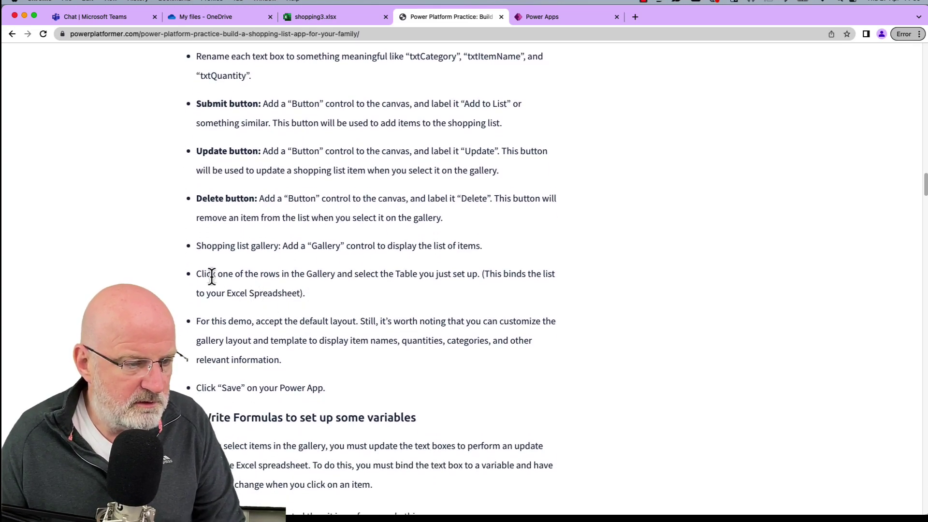
pyautogui.moveTo(211, 275); pyautogui.dragTo(292, 278)
pyautogui.click(293, 278)
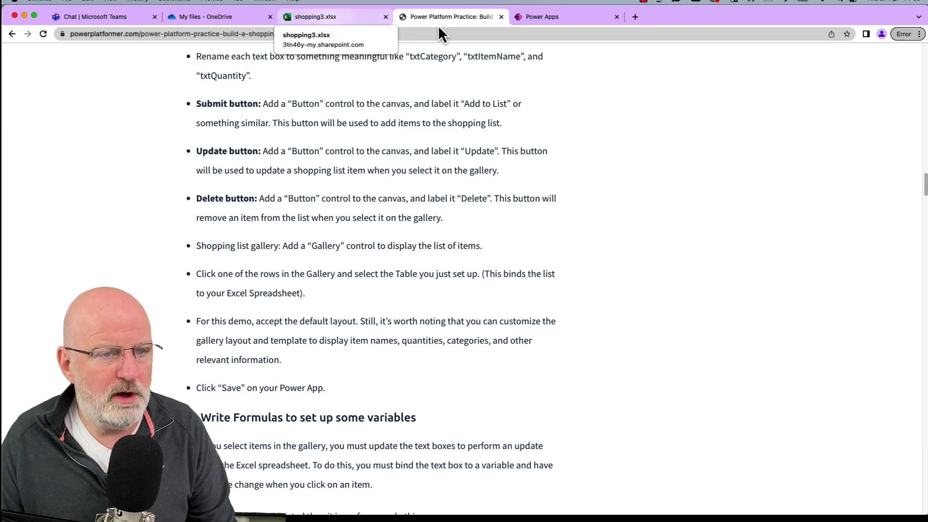
pyautogui.click(541, 17)
pyautogui.click(507, 385)
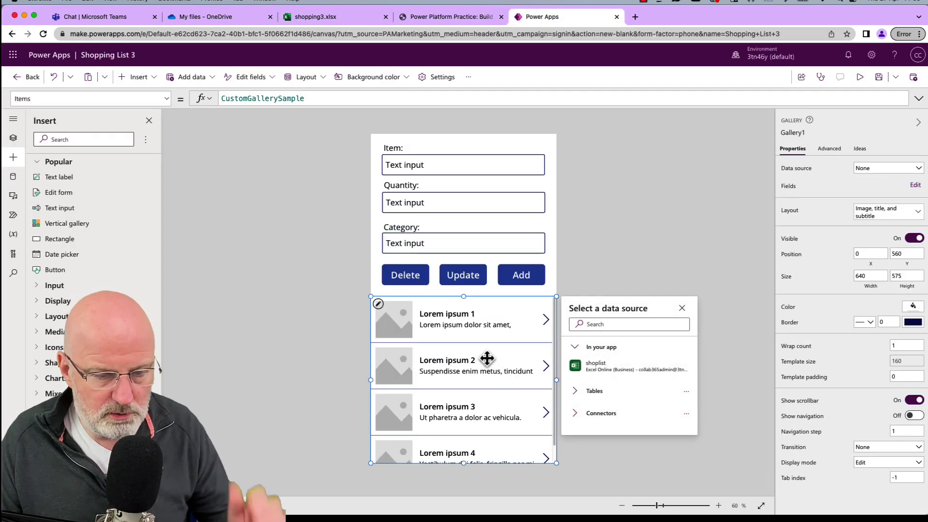
# Bind the gallery to the shoplist table and confirm its Meat / Sausages row matches shopping3.xlsx.
pyautogui.click(607, 368)
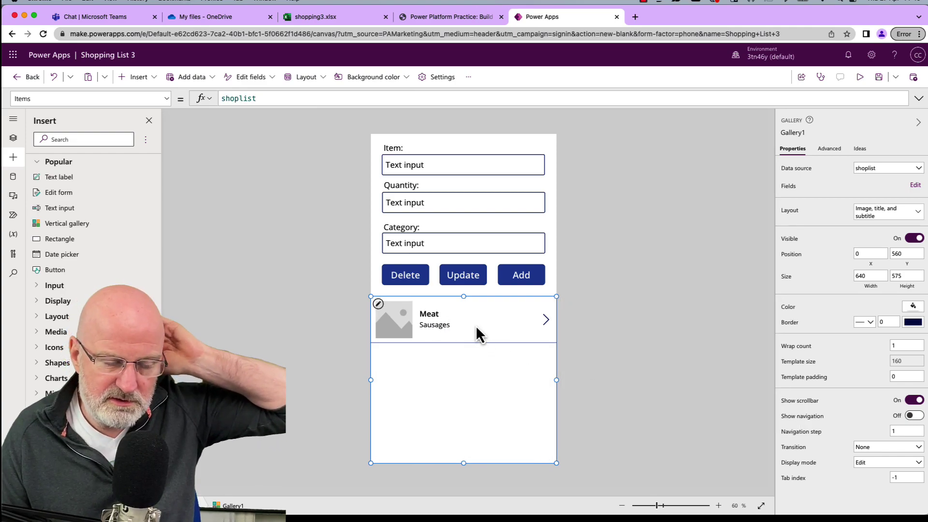
pyautogui.click(584, 319)
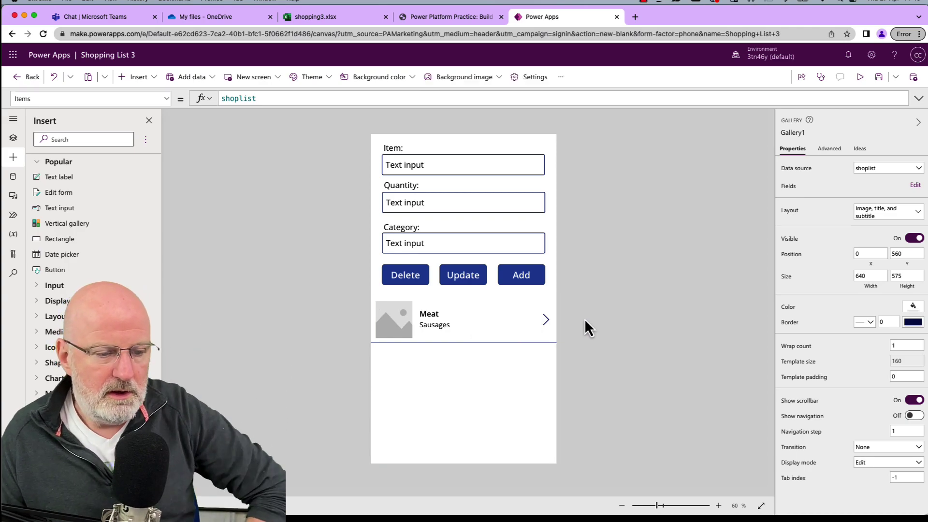
pyautogui.click(429, 314)
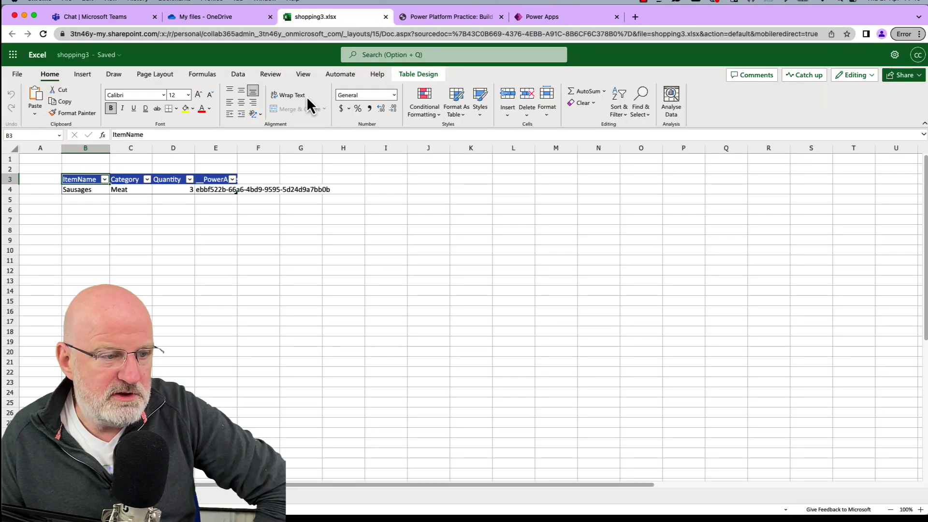
pyautogui.click(339, 21)
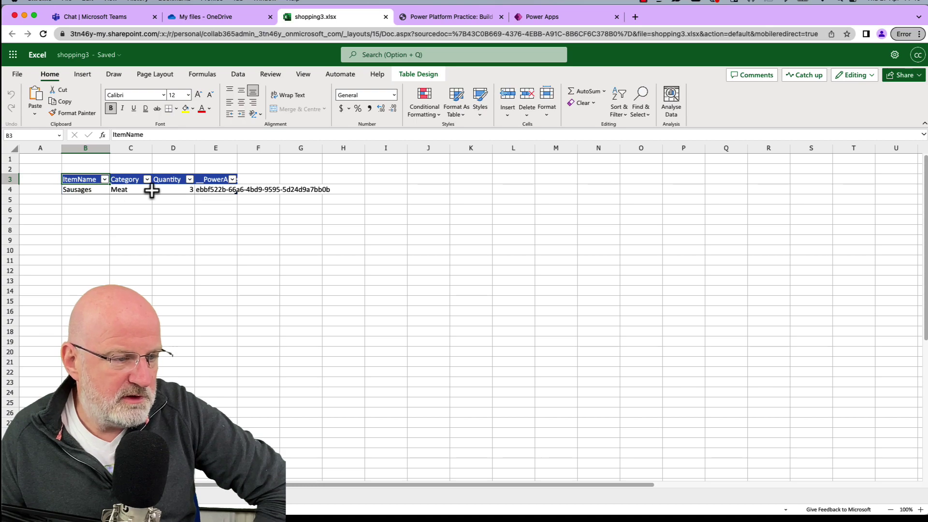
pyautogui.click(545, 18)
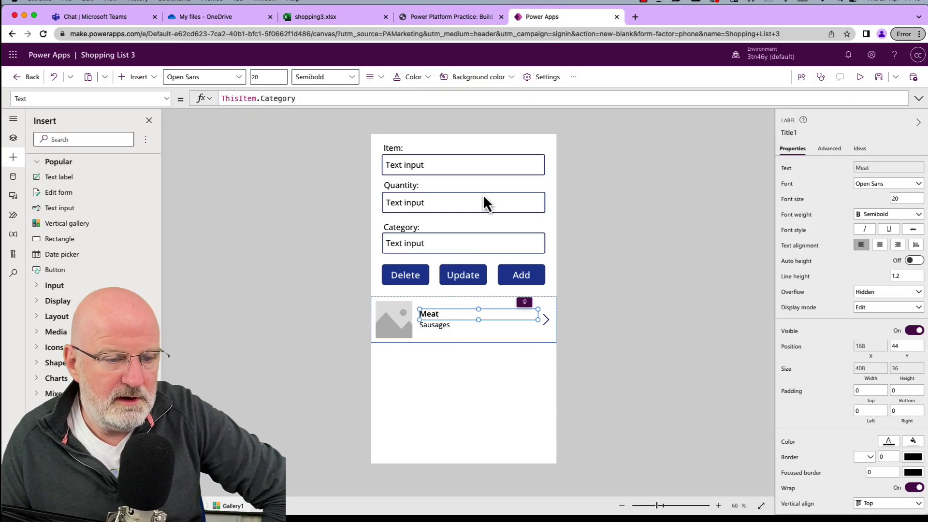
pyautogui.click(638, 331)
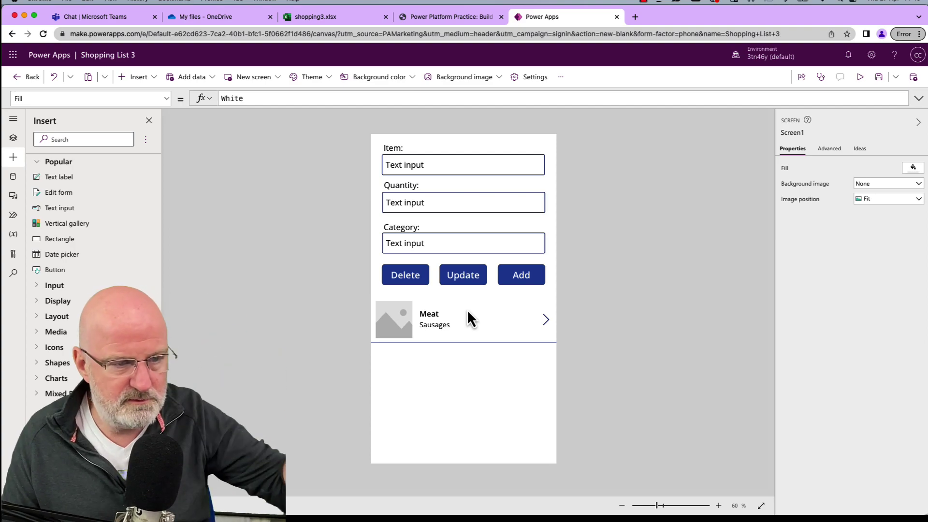
pyautogui.click(410, 17)
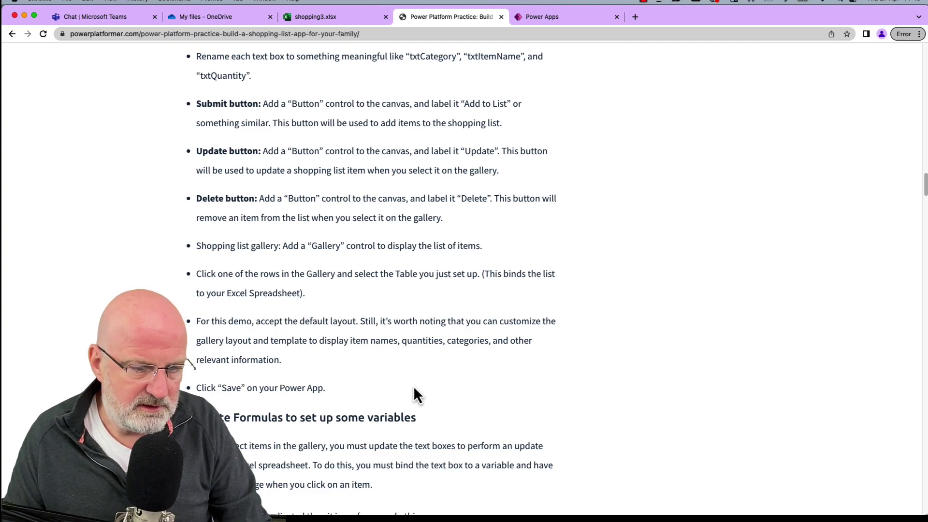
# Copy the three Set formula lines from the tutorial's section 2.4 code block.
pyautogui.scroll(-2, 413, 385)
pyautogui.scroll(-4, 413, 384)
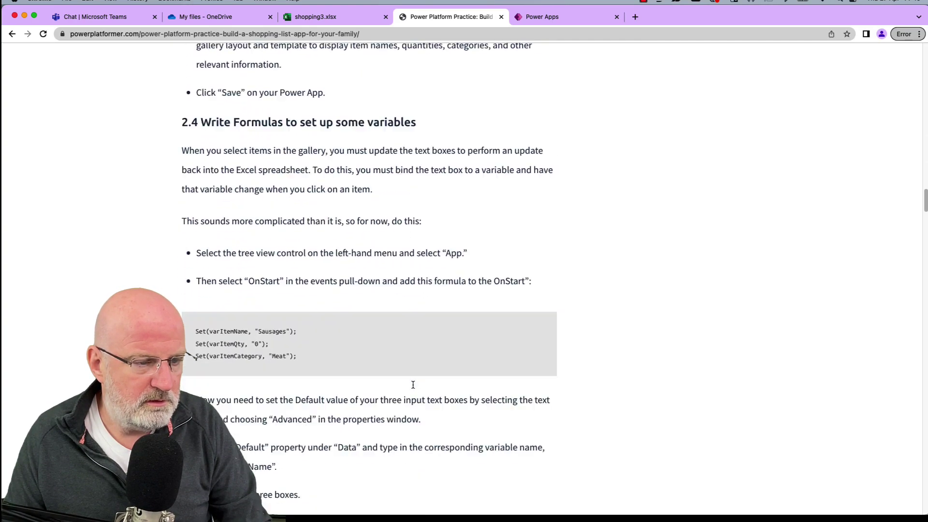
pyautogui.scroll(-3, 413, 385)
pyautogui.scroll(1, 416, 329)
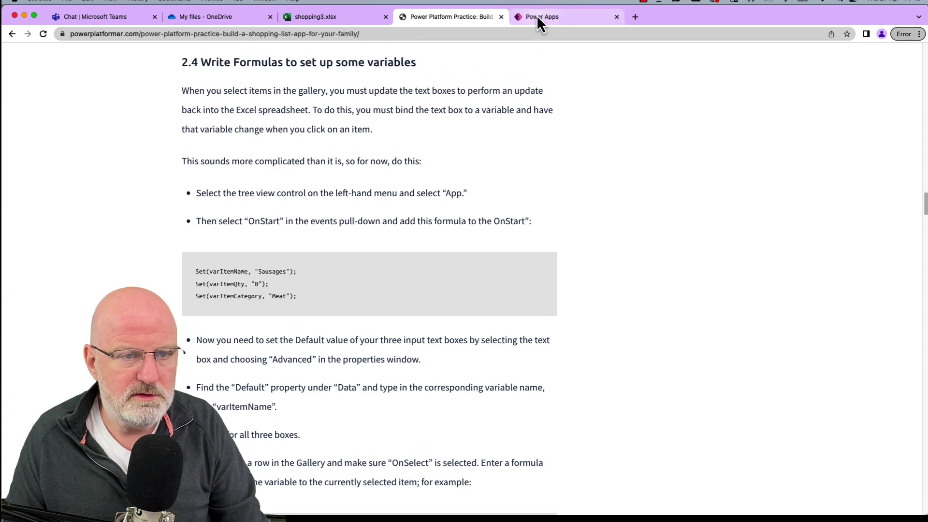
pyautogui.click(536, 17)
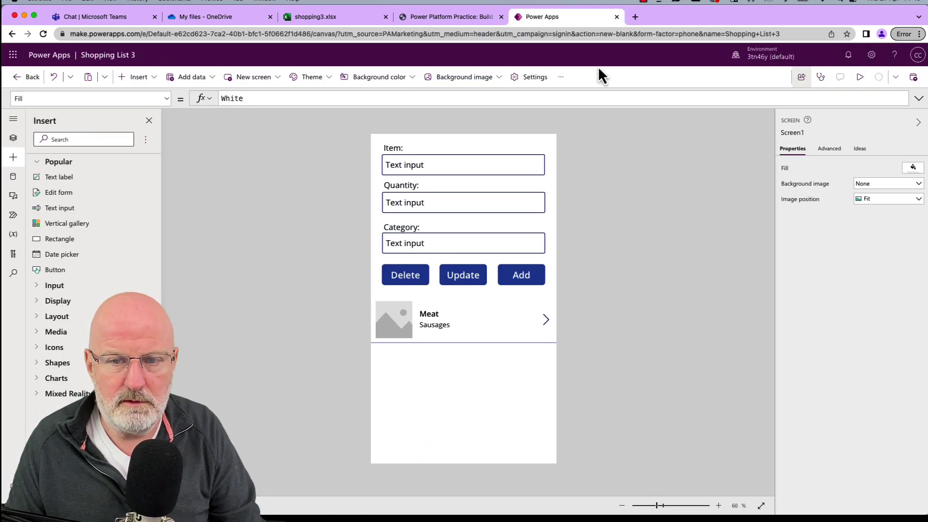
pyautogui.click(423, 19)
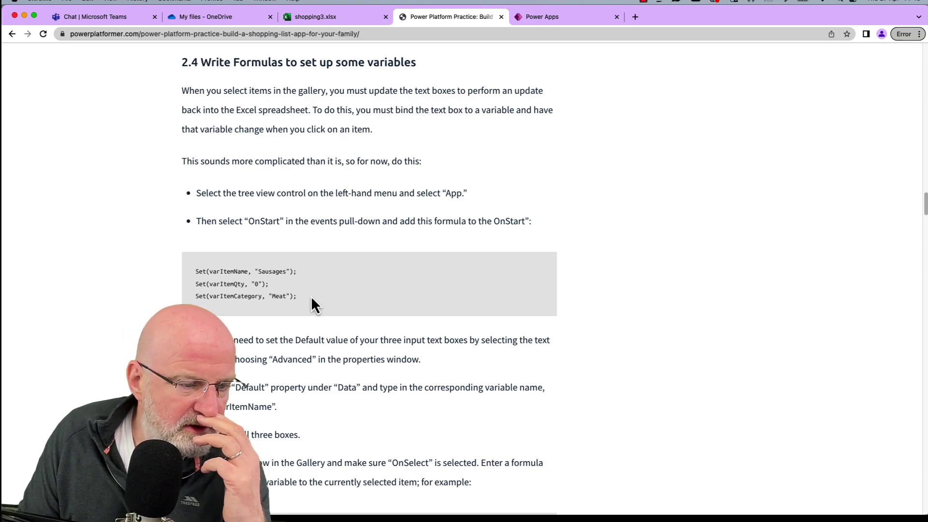
pyautogui.moveTo(312, 297); pyautogui.dragTo(196, 270)
pyautogui.press('super+c')
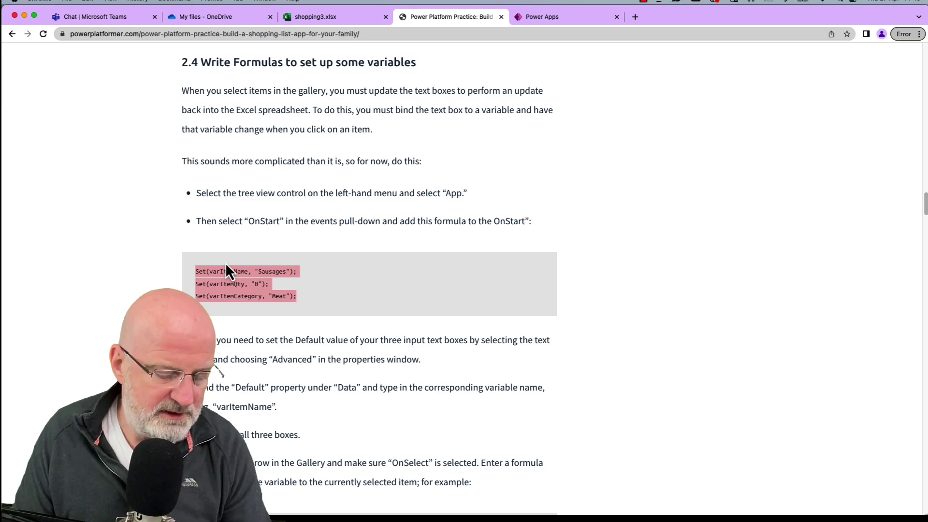
pyautogui.click(539, 22)
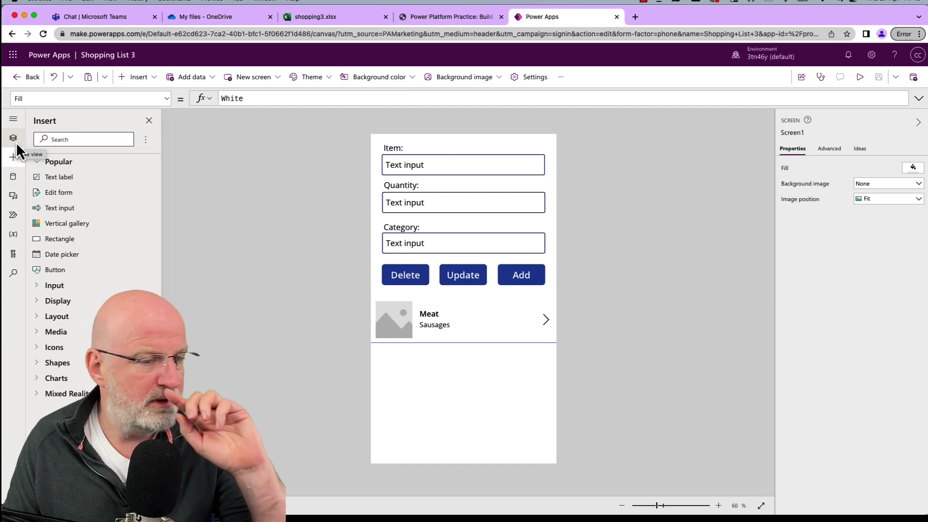
# Paste the Set formulas into App OnStart: varItemName "Sausages", varItemQty 0, varItemCategory "Meat".
pyautogui.click(16, 140)
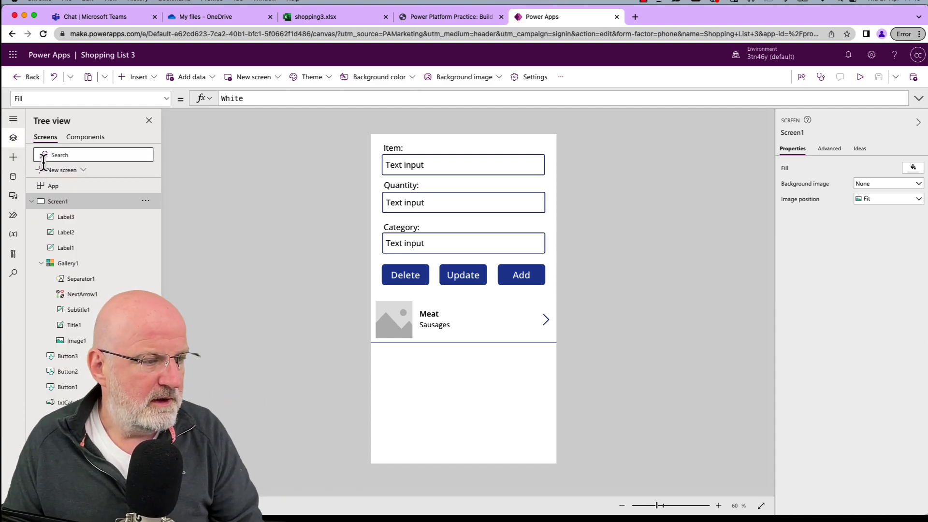
pyautogui.click(54, 187)
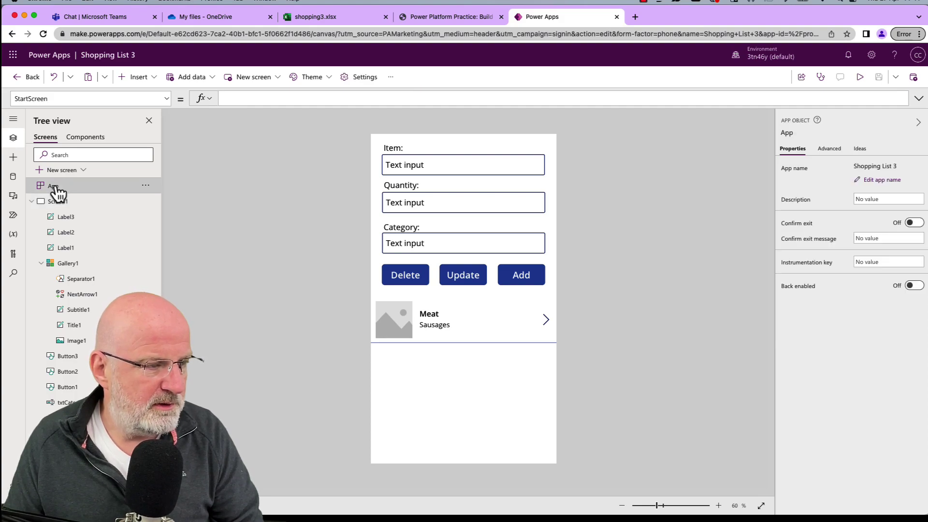
pyautogui.click(167, 99)
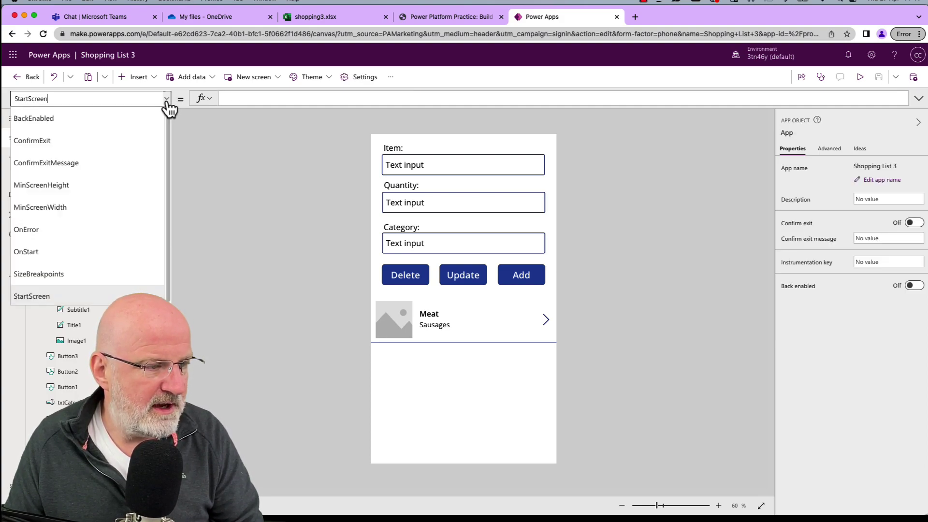
pyautogui.click(85, 249)
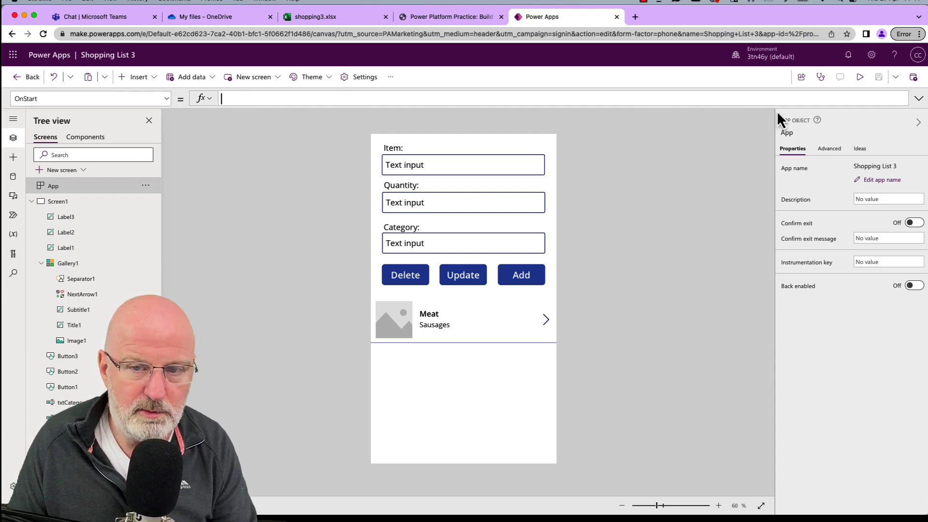
pyautogui.click(918, 99)
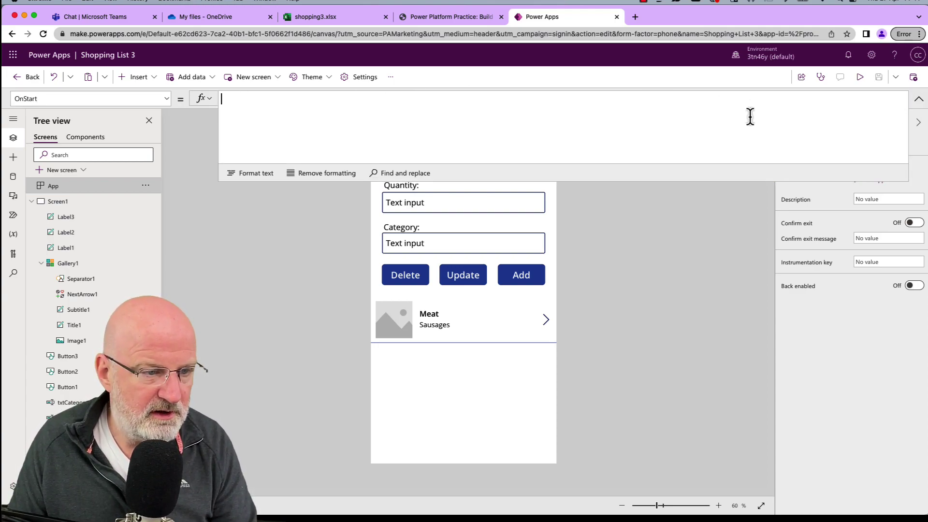
pyautogui.press('super+v')
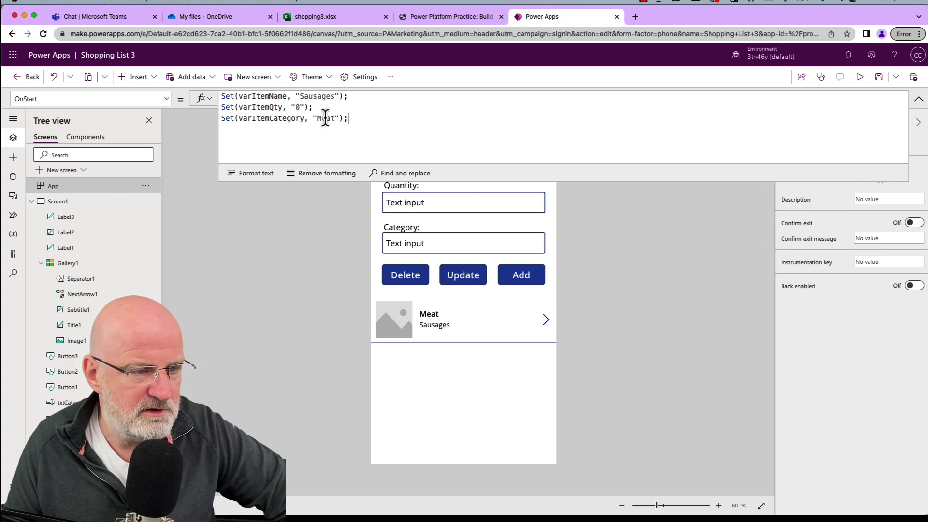
pyautogui.click(918, 102)
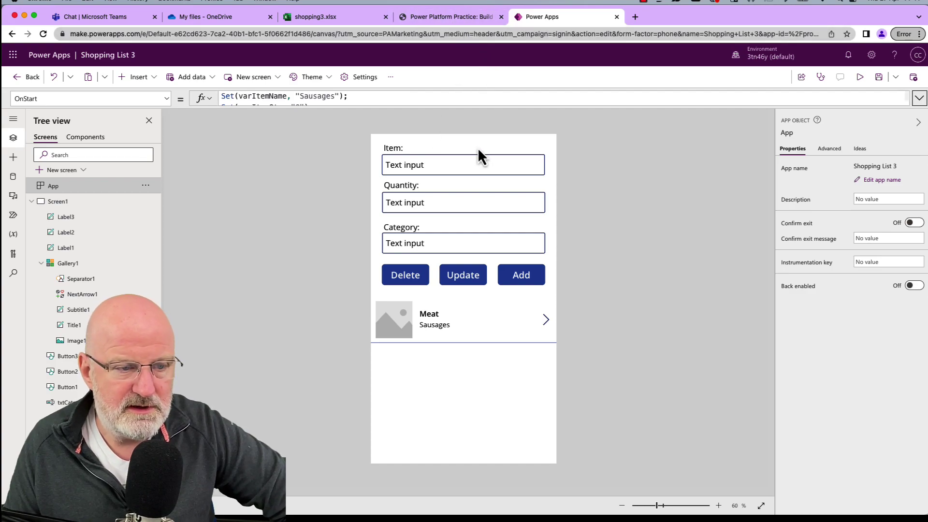
pyautogui.click(476, 163)
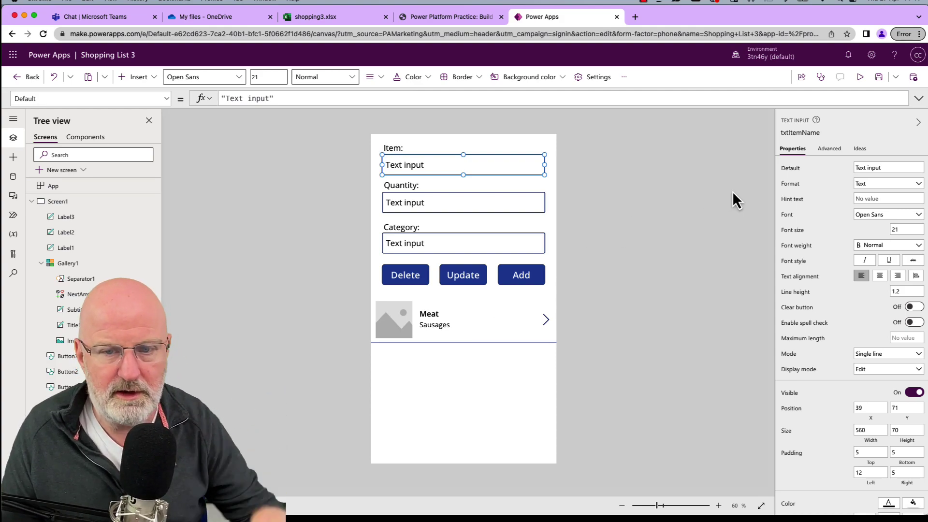
# Set the Item and Quantity inputs' Default to varItemName and varItemQty.
pyautogui.click(829, 149)
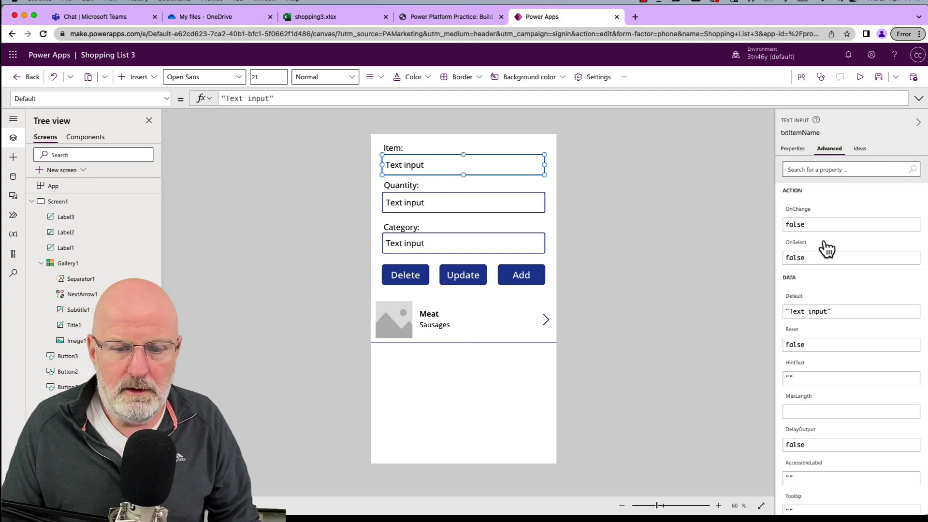
pyautogui.tripleClick(846, 313)
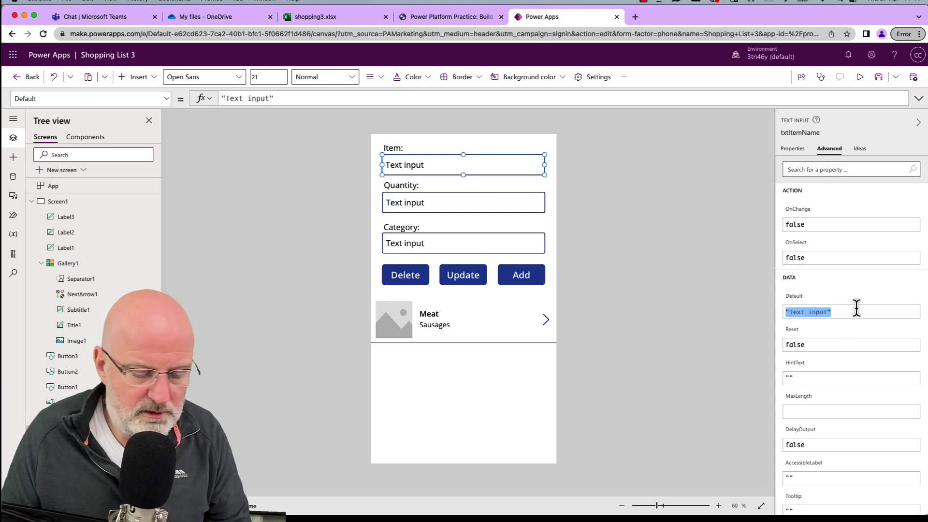
pyautogui.write('var')
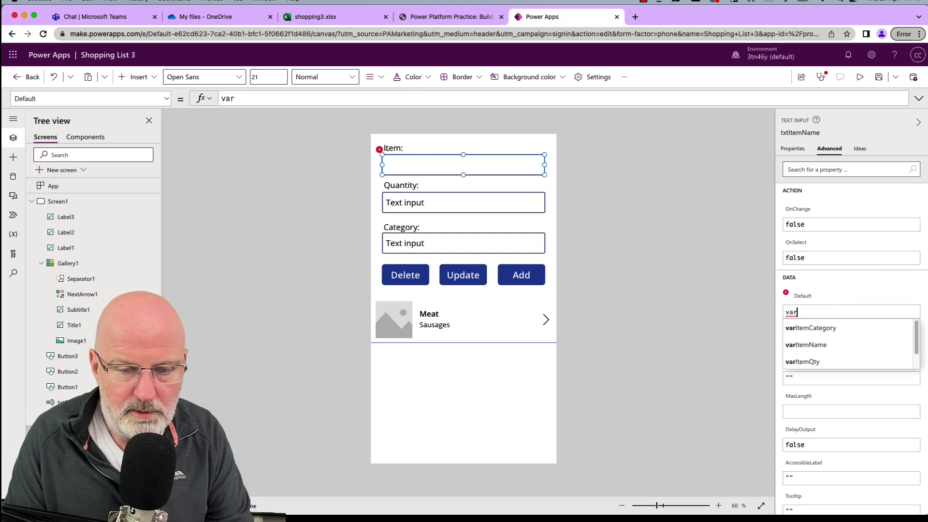
pyautogui.click(850, 349)
pyautogui.click(469, 197)
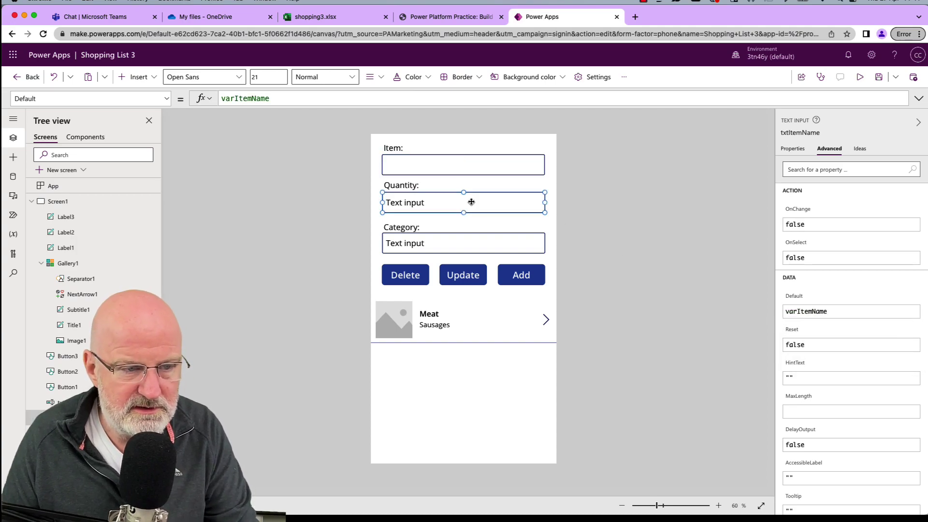
pyautogui.click(847, 309)
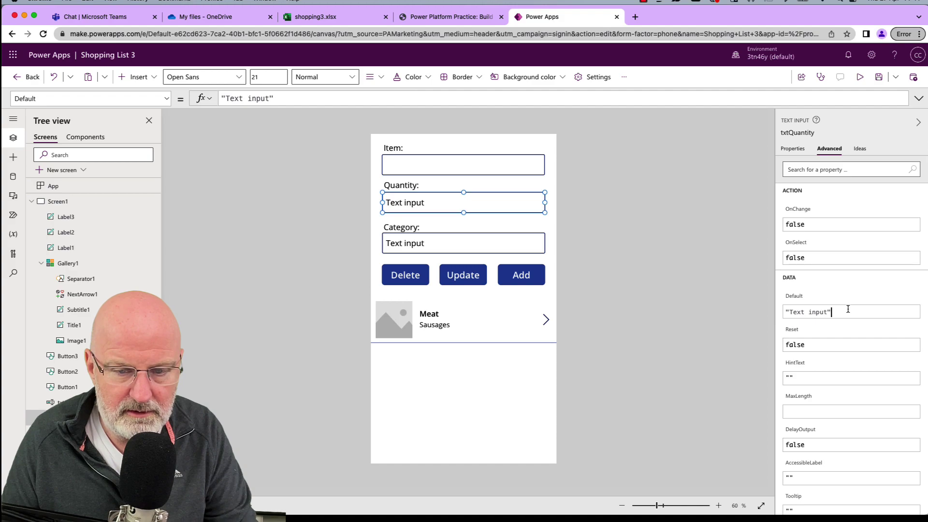
pyautogui.press('super+a')
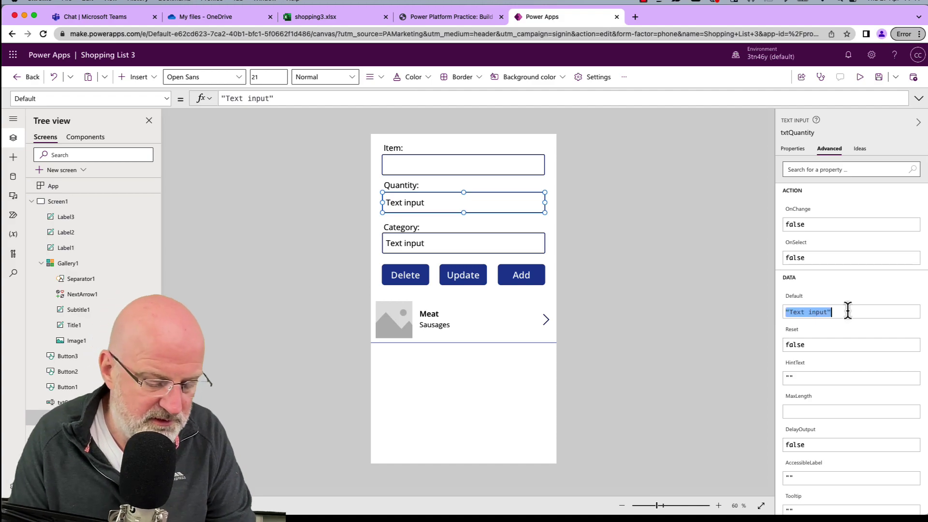
pyautogui.write('var')
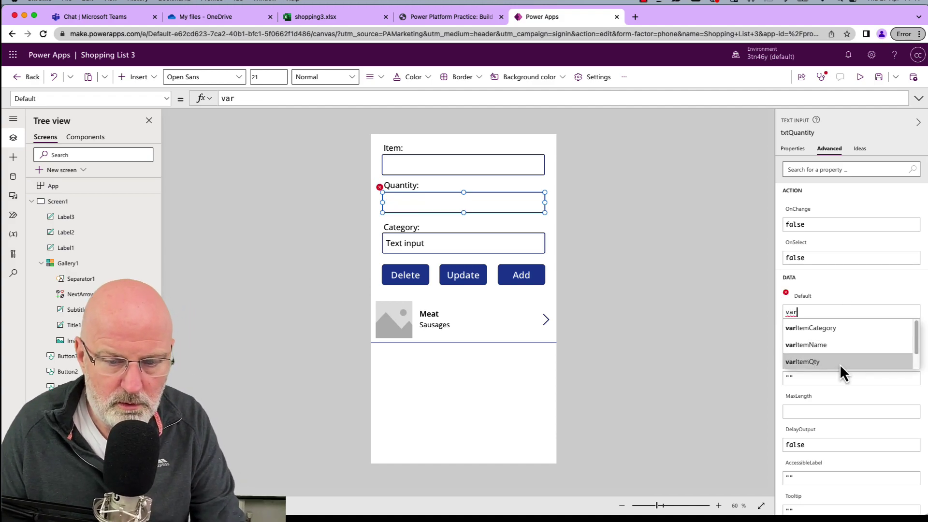
pyautogui.click(839, 362)
# Replace the Category input's "Text input" default with the category variable from autocomplete.
pyautogui.click(470, 251)
pyautogui.click(838, 310)
pyautogui.press('BackSpace')
pyautogui.press('BackSpace')
pyautogui.press('BackSpace')
pyautogui.press('BackSpace')
pyautogui.press('BackSpace')
pyautogui.press('BackSpace')
pyautogui.press('BackSpace')
pyautogui.write('var')
pyautogui.press('Down')
pyautogui.press('Down')
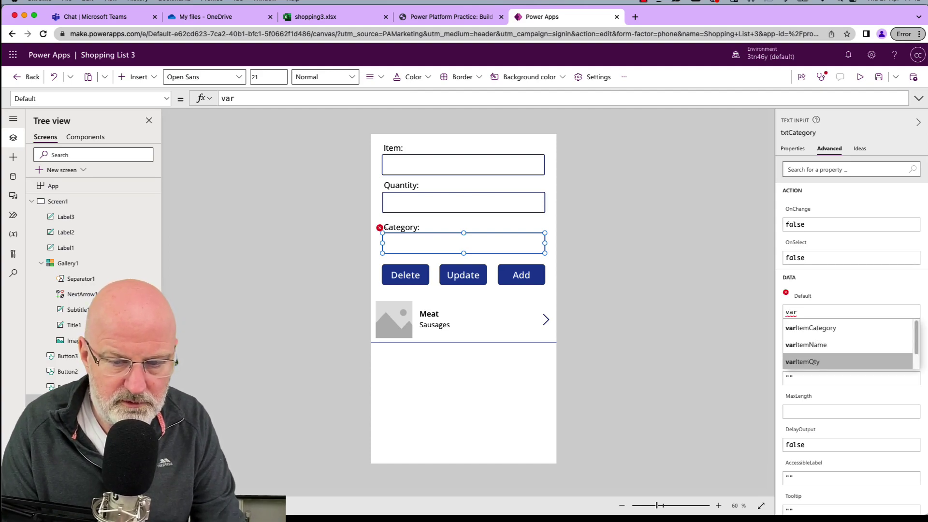
pyautogui.press('Return')
pyautogui.click(693, 308)
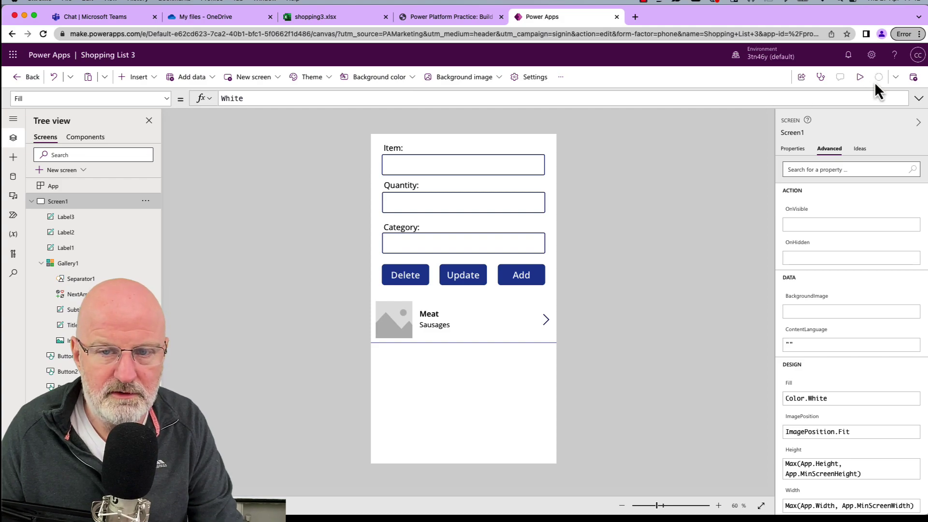
# Select the three gallery OnSelect Set formulas at the end of the tutorial's section 2.4.
pyautogui.click(454, 17)
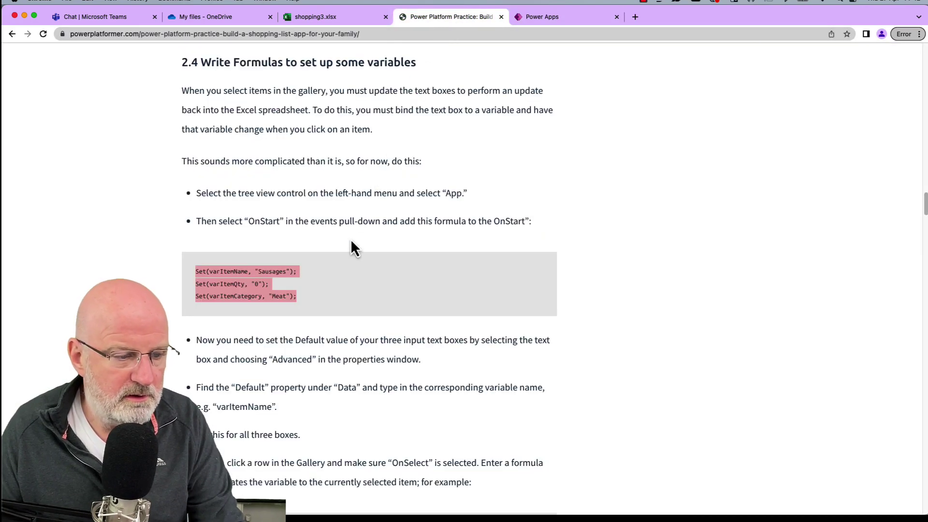
pyautogui.scroll(-5, 285, 269)
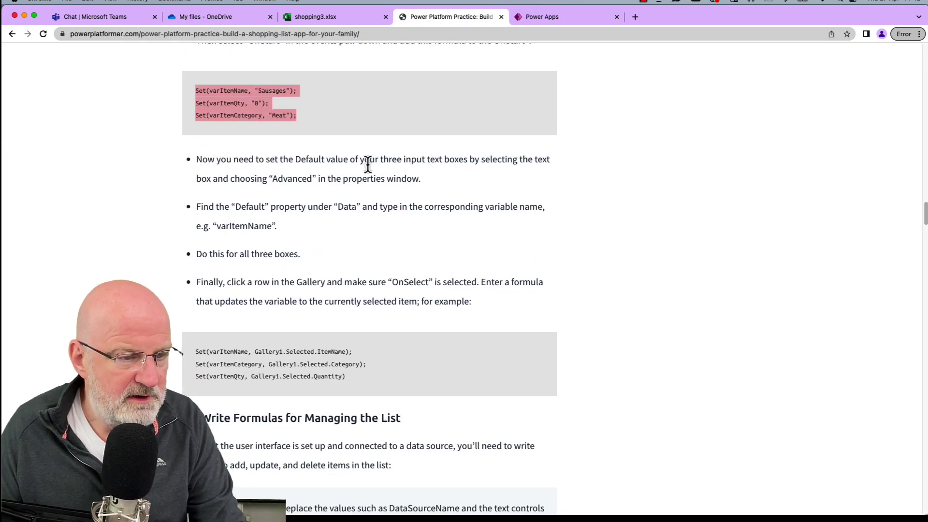
pyautogui.scroll(-3, 310, 295)
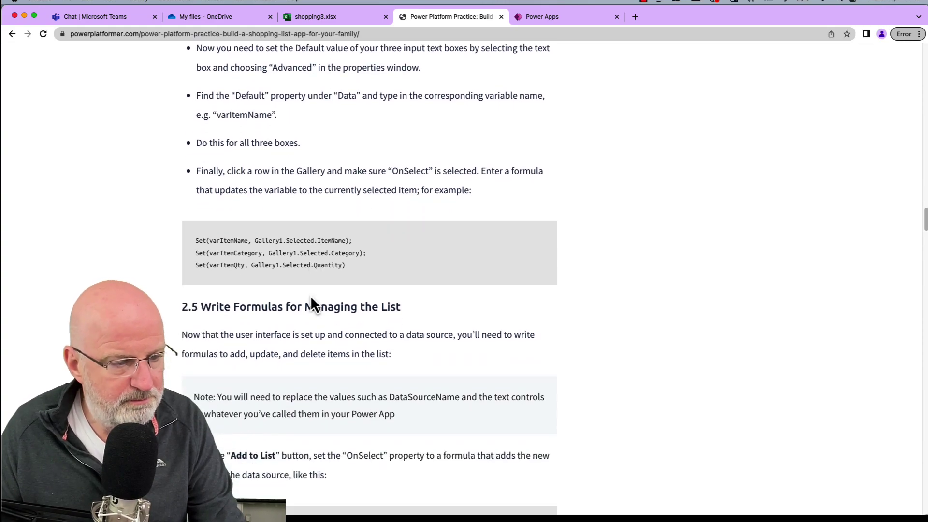
pyautogui.moveTo(357, 264); pyautogui.dragTo(200, 240)
pyautogui.press('super+c')
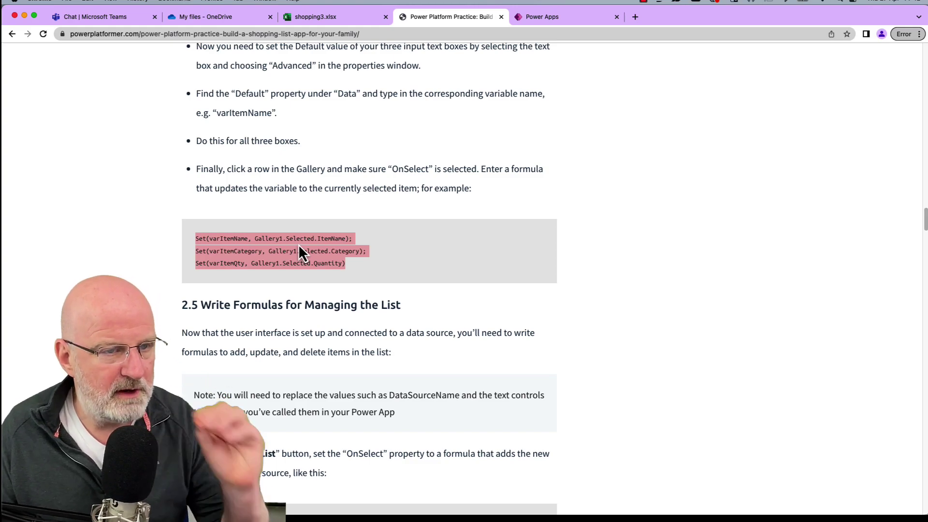
# Select Gallery1 in the Shopping List 3 editor.
pyautogui.click(540, 22)
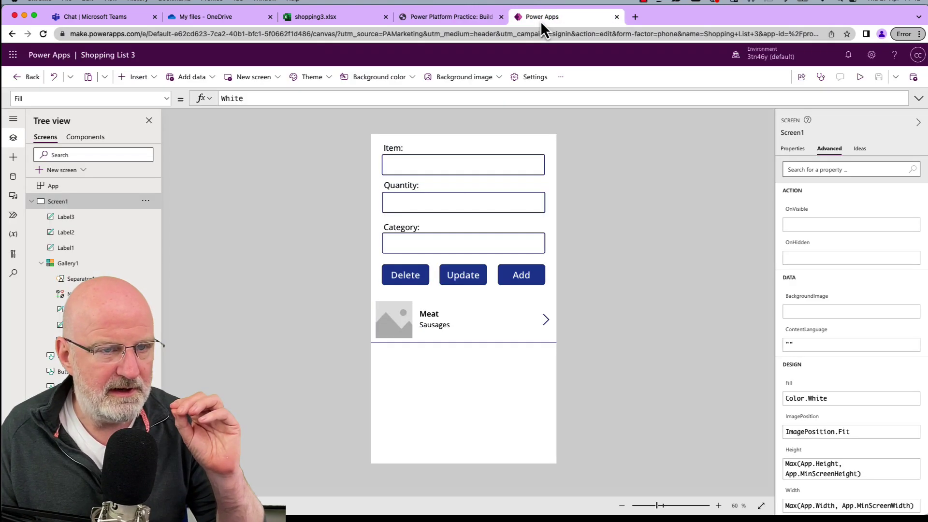
pyautogui.click(471, 327)
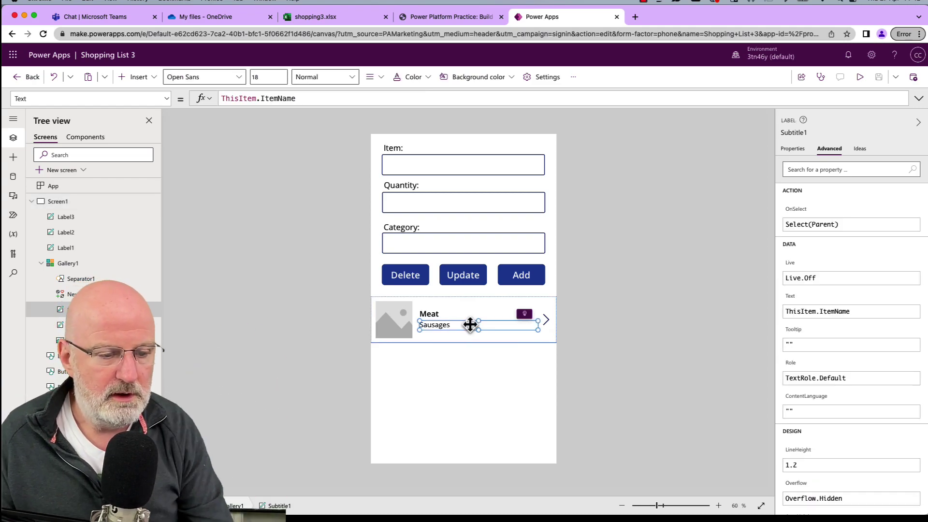
pyautogui.click(470, 316)
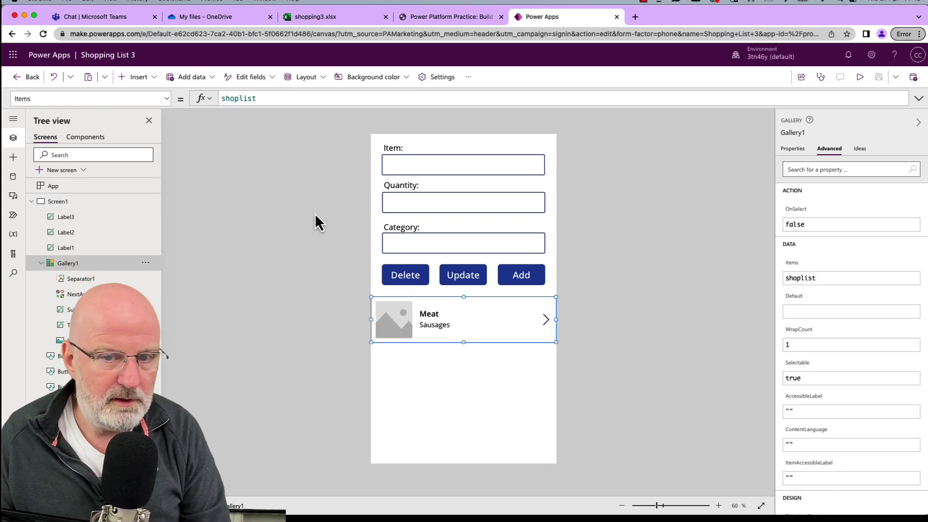
# Replace Gallery1's OnSelect false with the three Set formulas storing the row's name, category and quantity.
pyautogui.click(166, 99)
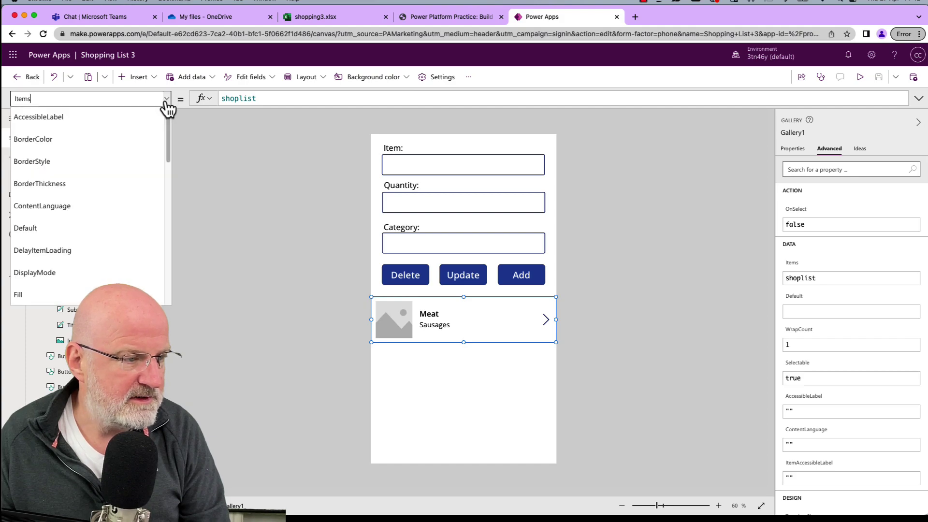
pyautogui.scroll(-10, 127, 166)
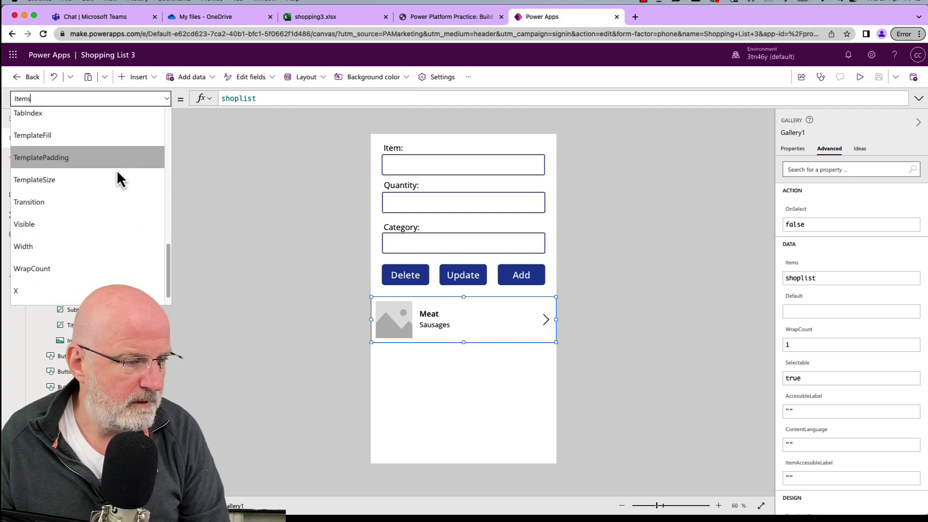
pyautogui.scroll(5, 109, 163)
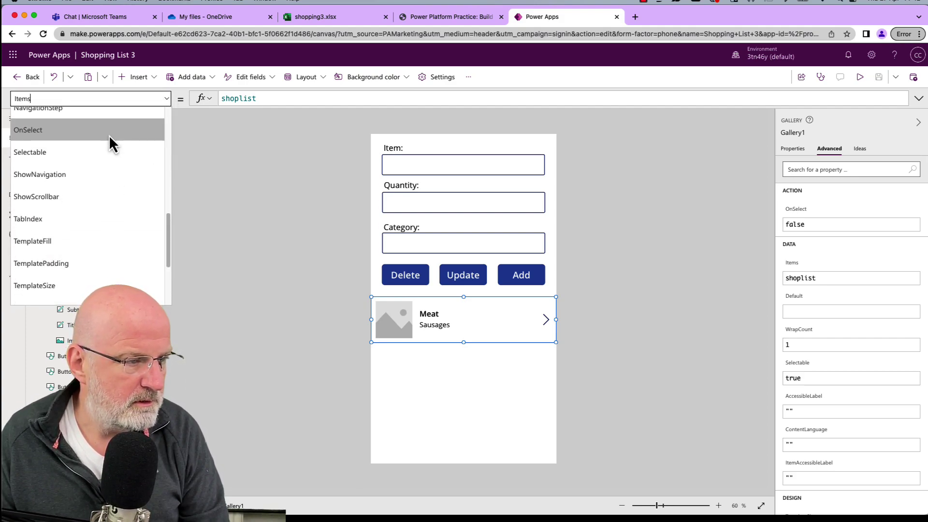
pyautogui.click(109, 138)
pyautogui.click(458, 98)
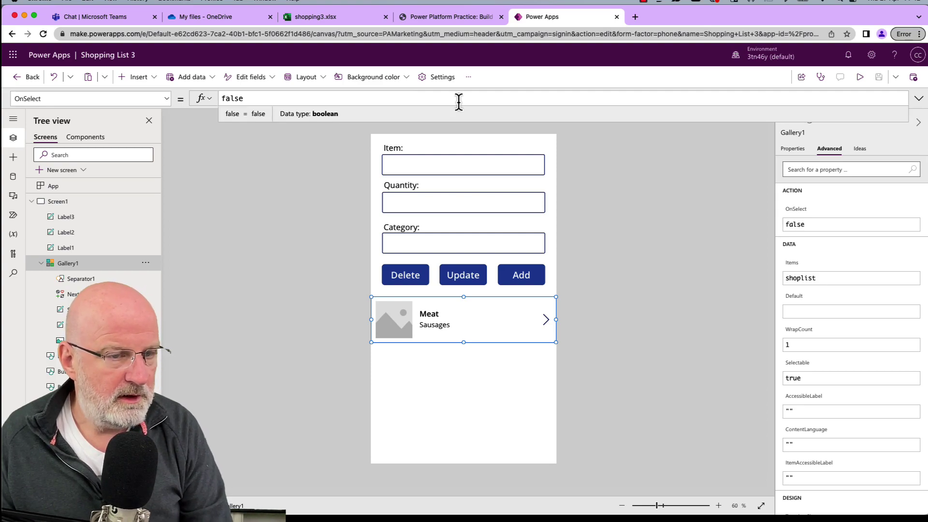
pyautogui.click(918, 98)
pyautogui.press('super+a')
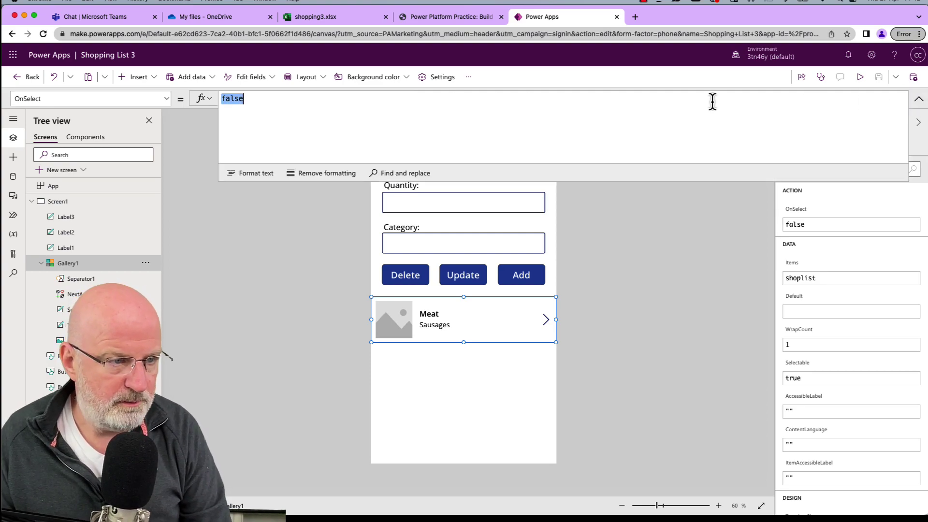
pyautogui.press('super+v')
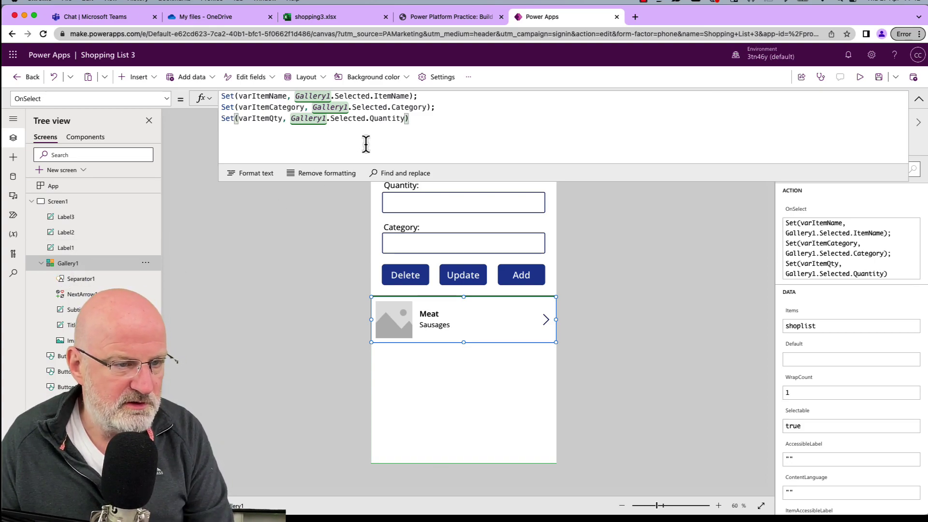
pyautogui.click(718, 253)
pyautogui.click(524, 320)
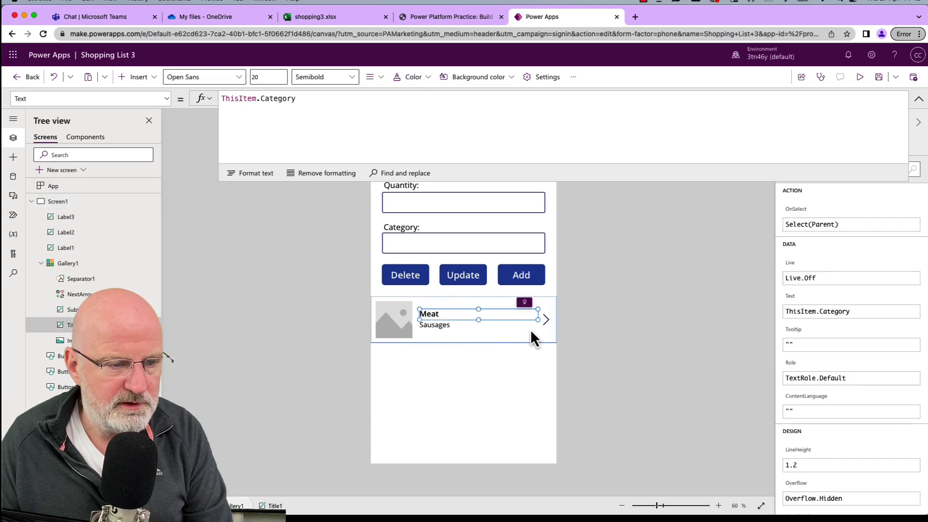
pyautogui.click(531, 333)
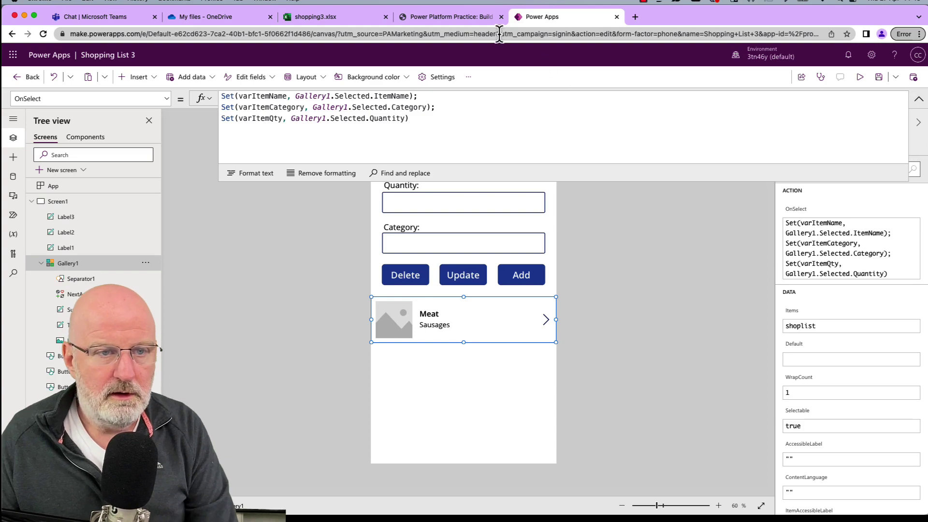
# Select the Add to List Patch formula code block in the tutorial's section 2.5.
pyautogui.click(478, 20)
pyautogui.scroll(-3, 312, 240)
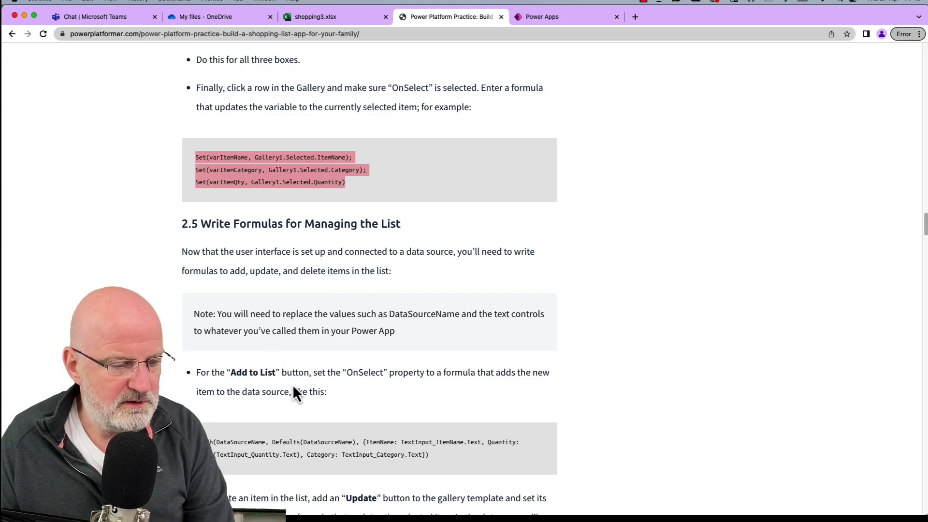
pyautogui.moveTo(441, 464); pyautogui.dragTo(203, 441)
pyautogui.hotkey('ctrl', 'c')
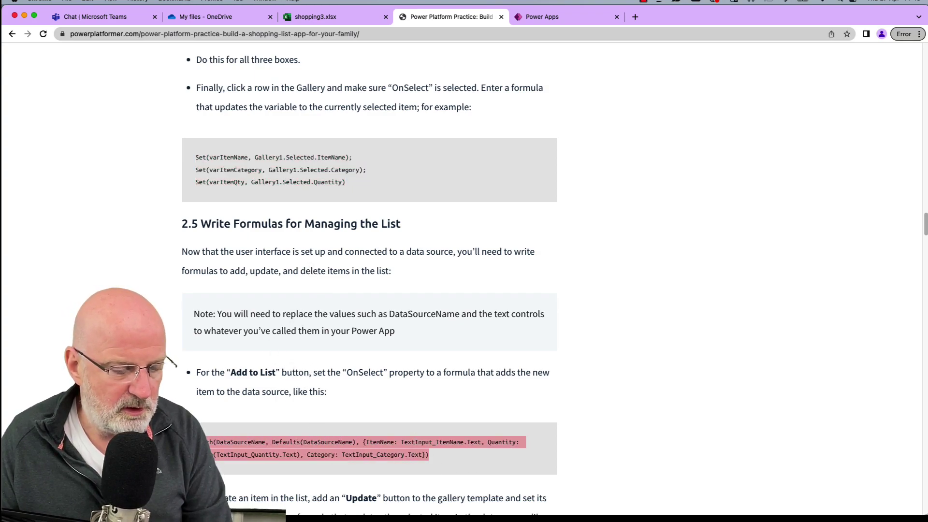
# Back in Power Apps, select the Add button's OnSelect property for editing.
pyautogui.click(535, 18)
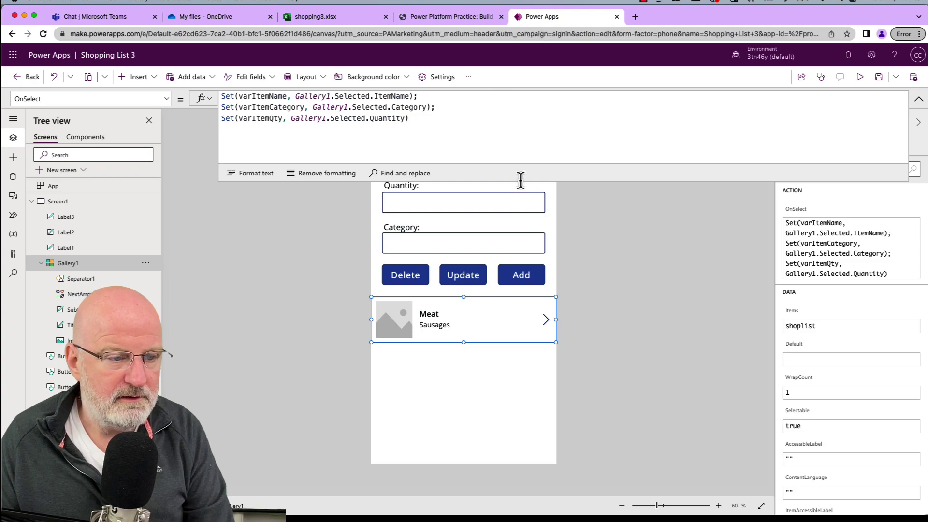
pyautogui.click(590, 289)
pyautogui.click(499, 263)
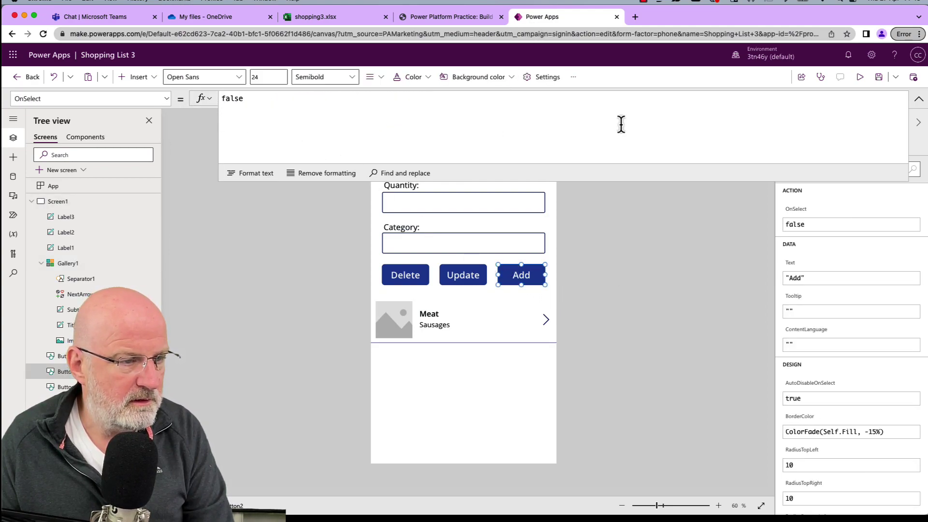
pyautogui.click(918, 98)
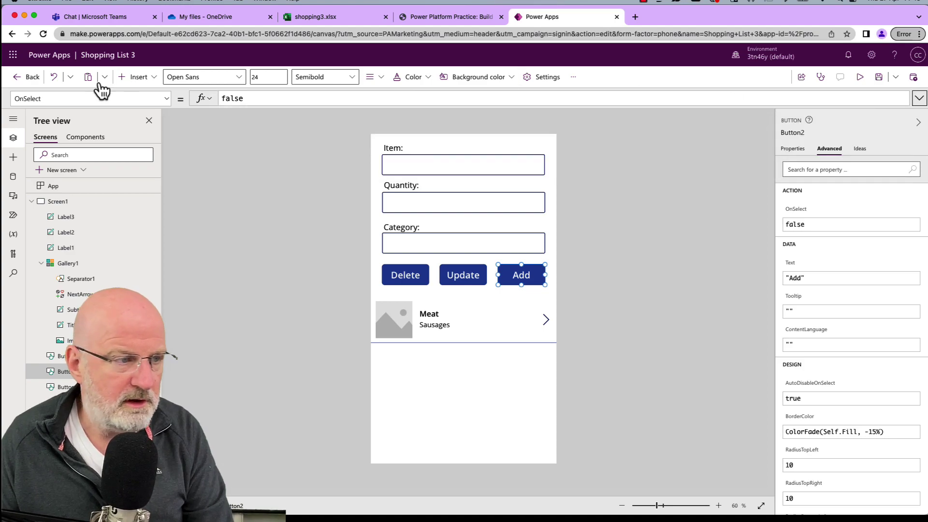
pyautogui.click(167, 99)
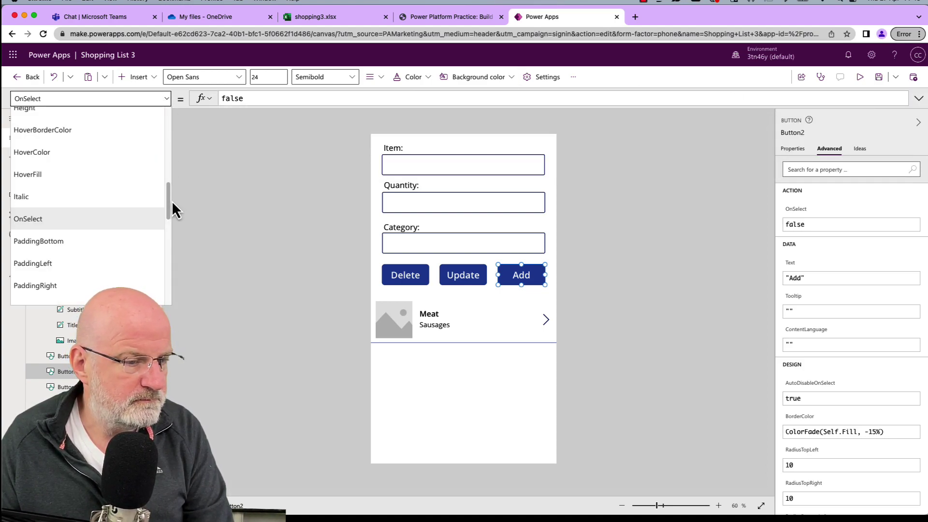
pyautogui.moveTo(169, 204)
pyautogui.mouseDown()
pyautogui.moveTo(170, 116)
pyautogui.moveTo(167, 211)
pyautogui.mouseUp()
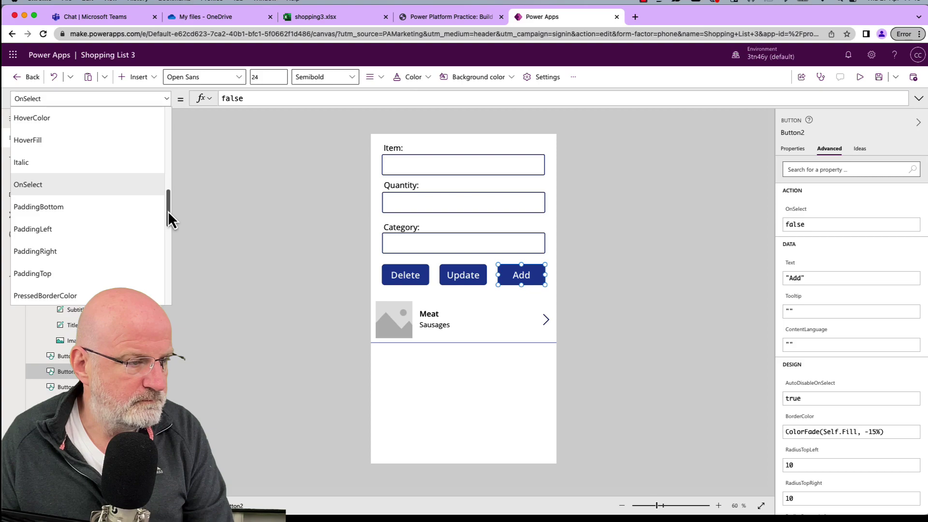
pyautogui.click(119, 186)
# Replace the OnSelect formula with the prepared Patch formula and expand the formula bar.
pyautogui.click(284, 99)
pyautogui.hotkey('ctrl', 'a')
pyautogui.hotkey('ctrl', 'v')
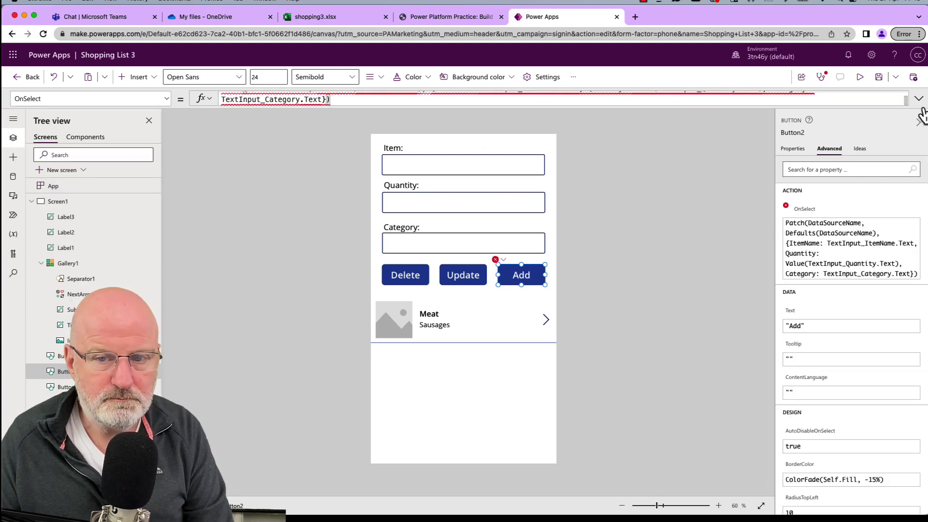
pyautogui.click(918, 99)
pyautogui.click(457, 97)
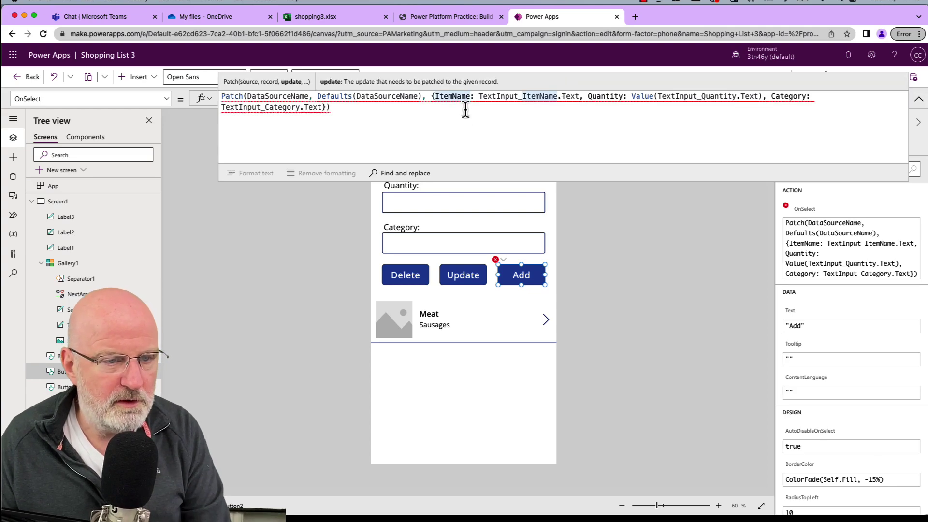
pyautogui.moveTo(454, 102)
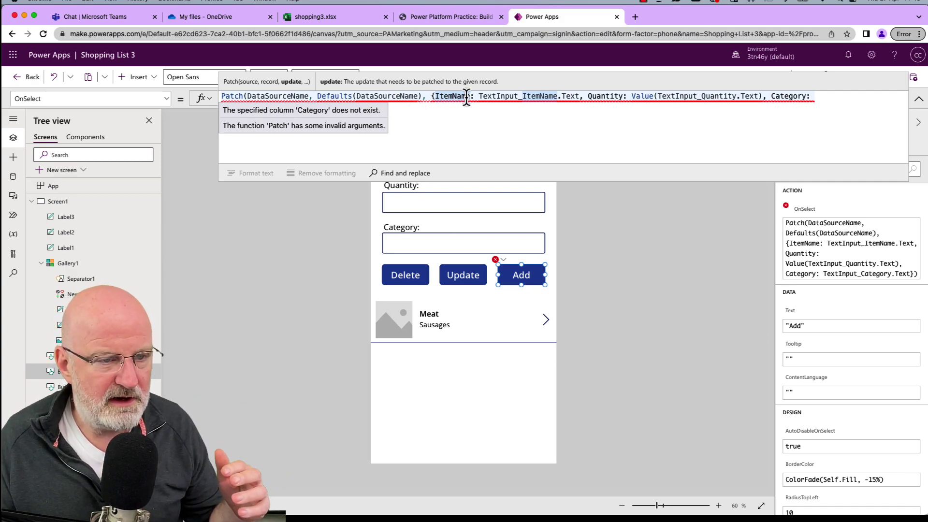
# Replace the DataSourceName placeholders in Patch and Defaults with shoplist.
pyautogui.doubleClick(290, 96)
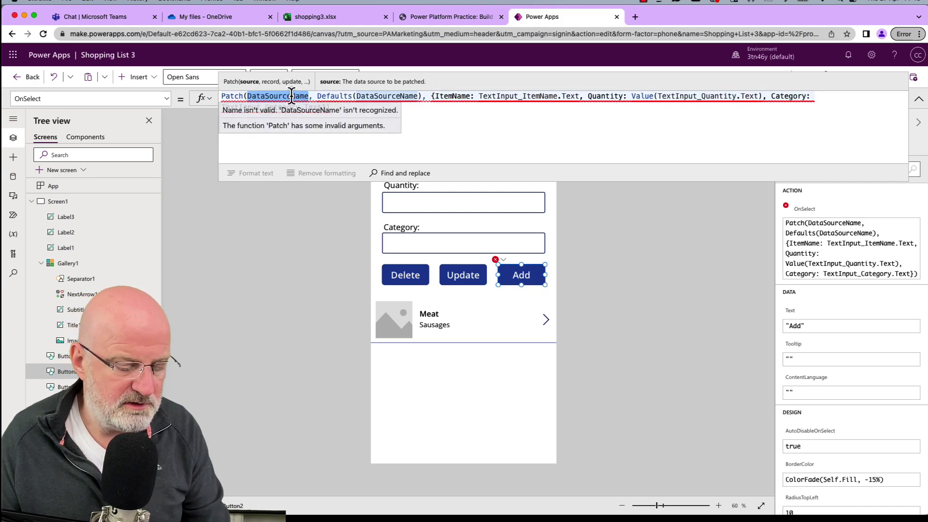
pyautogui.write('sh')
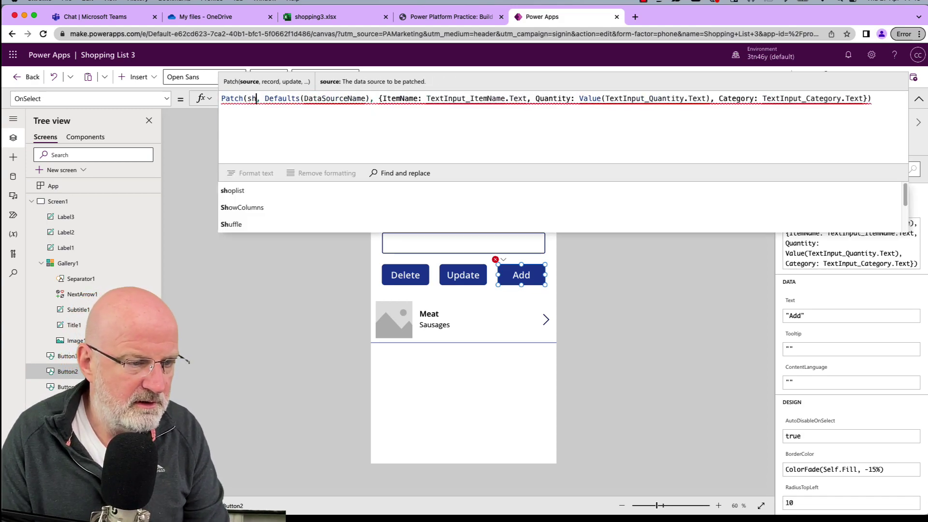
pyautogui.press('Tab')
pyautogui.click(327, 98)
pyautogui.doubleClick(359, 99)
pyautogui.write('shiop')
pyautogui.press('BackSpace')
pyautogui.press('BackSpace')
pyautogui.press('BackSpace')
pyautogui.write('oplist')
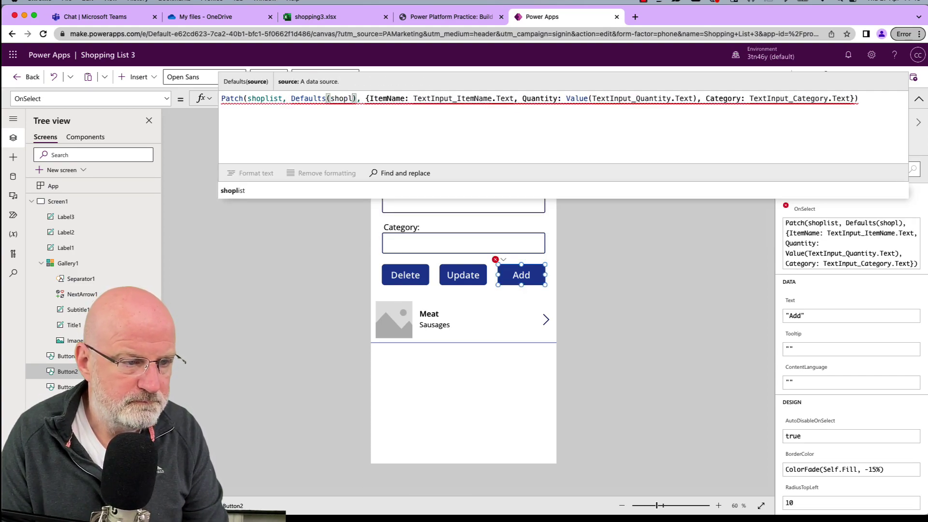
pyautogui.press('Down')
# Swap TextInput_ItemName and TextInput_Quantity for txtItemName and txtQuantity.
pyautogui.press('Return')
pyautogui.press('Right')
pyautogui.press('Right')
pyautogui.press('Right')
pyautogui.press('Right')
pyautogui.press('Right')
pyautogui.press('Right')
pyautogui.press('Right')
pyautogui.press('Right')
pyautogui.press('Right')
pyautogui.press('Right')
pyautogui.press('Right')
pyautogui.press('Right')
pyautogui.press('Right')
pyautogui.press('Right')
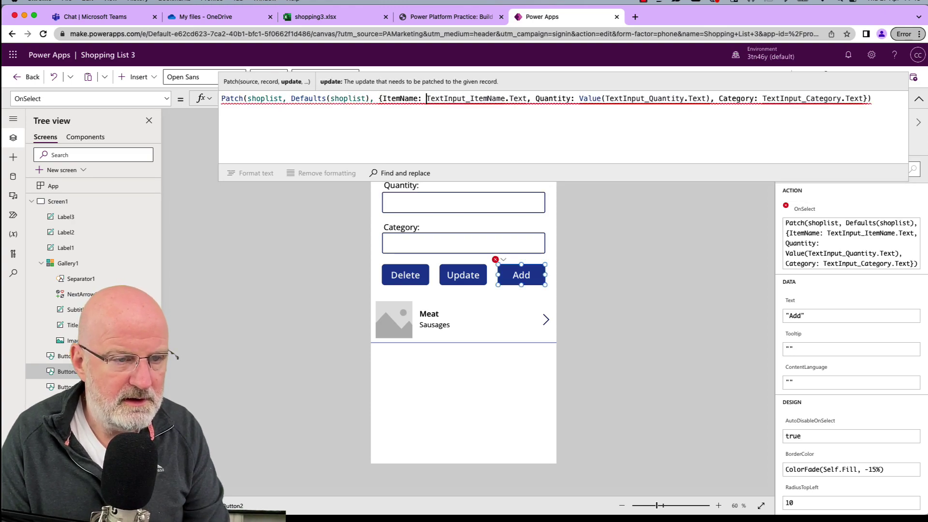
pyautogui.hotkey('alt', 'shift', 'Right')
pyautogui.write('txt')
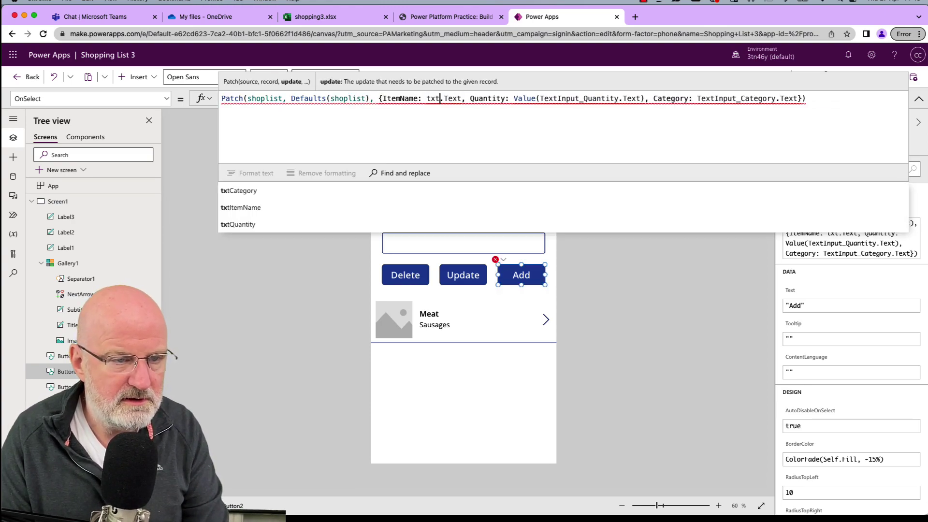
pyautogui.press('Down')
pyautogui.press('Down')
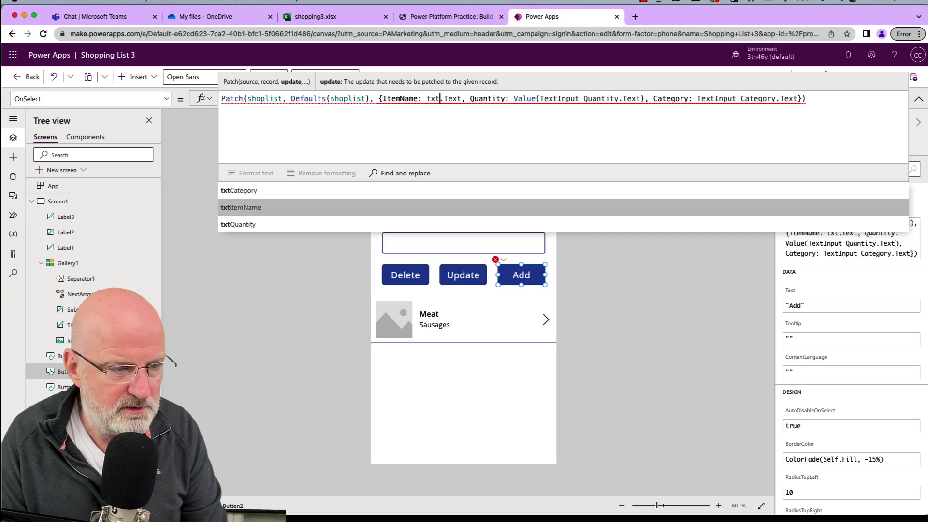
pyautogui.press('Tab')
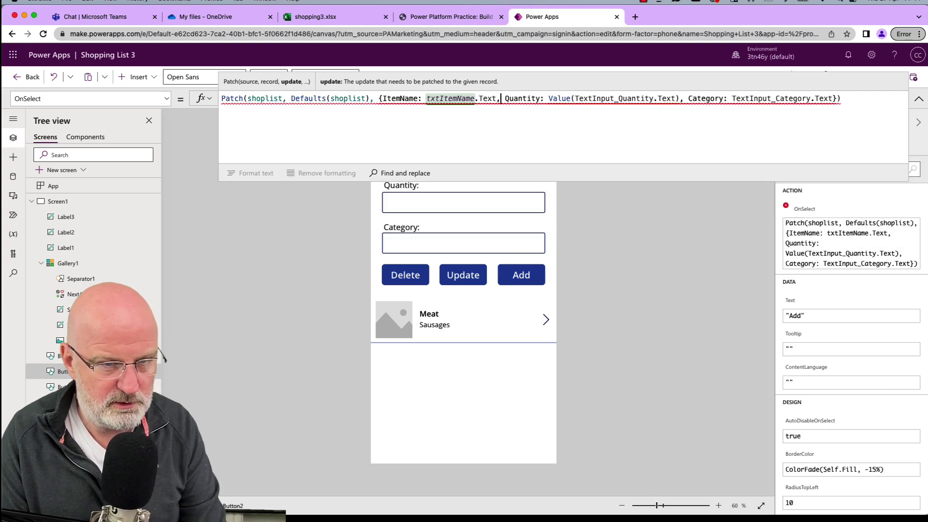
pyautogui.press('Right')
pyautogui.hotkey('alt', 'shift', 'Right')
pyautogui.write('txt')
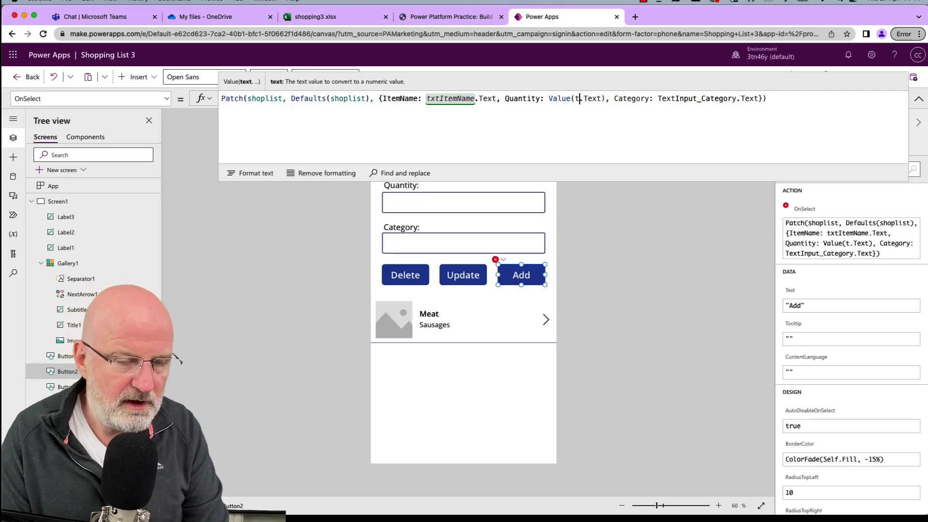
pyautogui.press('Down')
pyautogui.press('Down')
pyautogui.press('Down')
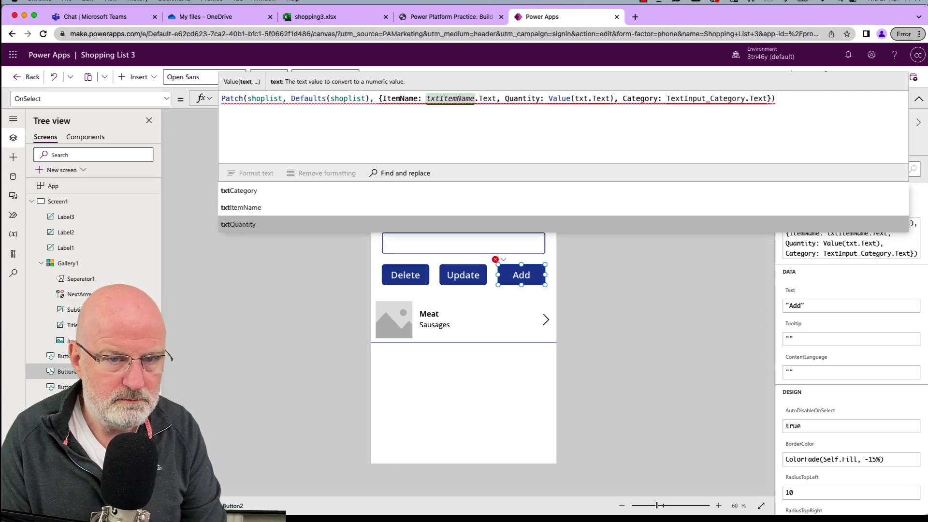
pyautogui.press('Tab')
# Swap TextInput_Category for txtCategory in the Patch formula.
pyautogui.hotkey('alt', 'Right')
pyautogui.hotkey('alt', 'Right')
pyautogui.hotkey('alt', 'Right')
pyautogui.press('Right')
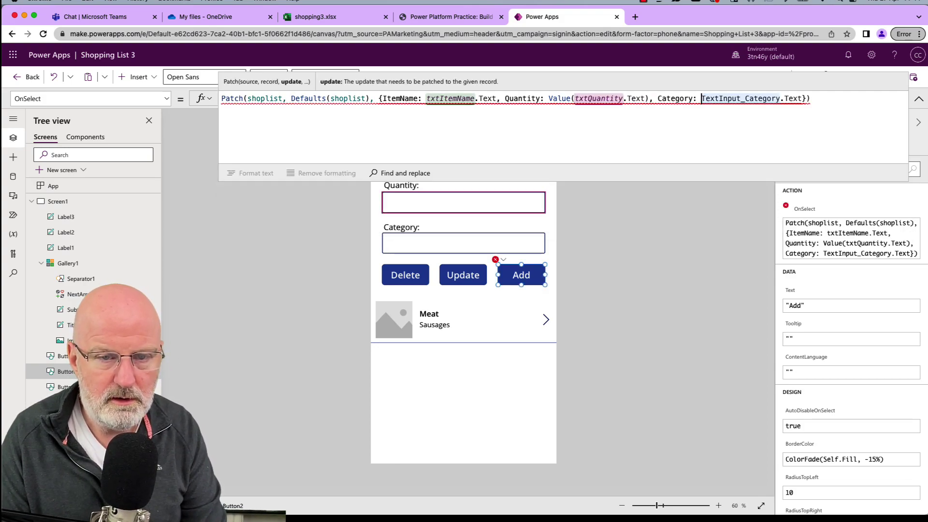
pyautogui.hotkey('alt', 'shift', 'Right')
pyautogui.write('tx')
pyautogui.press('Down')
pyautogui.press('Down')
pyautogui.press('Up')
pyautogui.press('Tab')
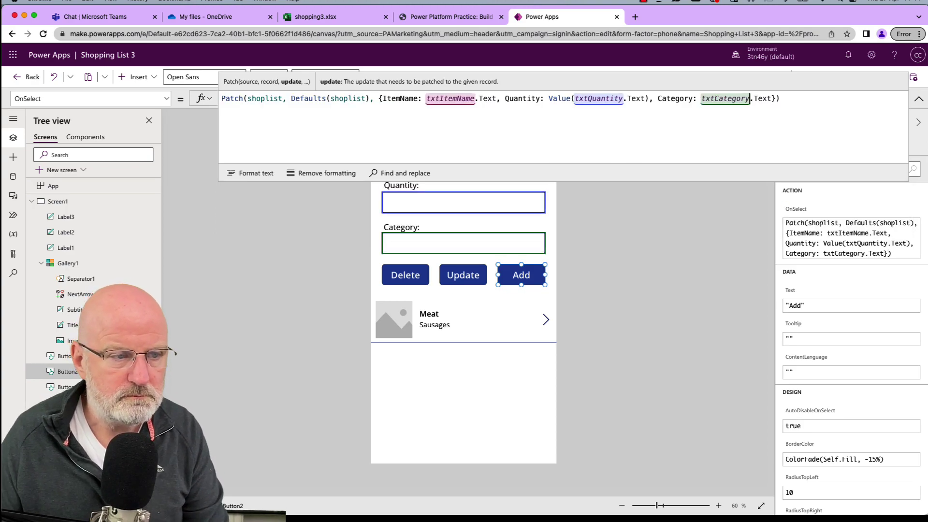
# Commit the corrected formula and review it, checking the shoplist data source.
pyautogui.click(773, 242)
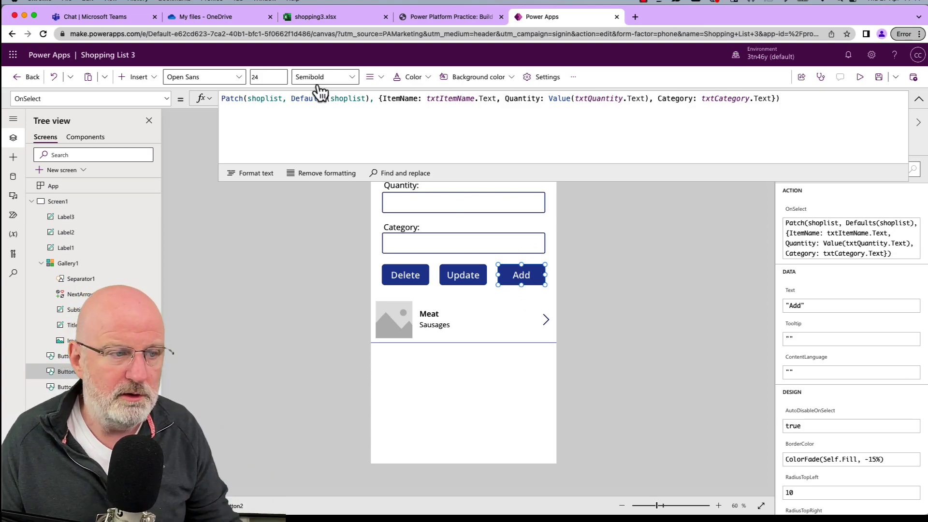
pyautogui.doubleClick(235, 99)
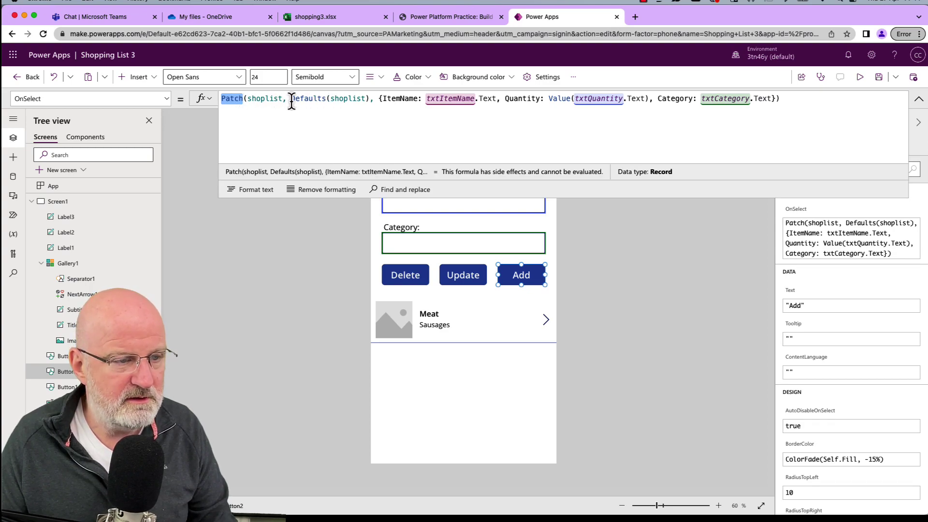
pyautogui.doubleClick(279, 99)
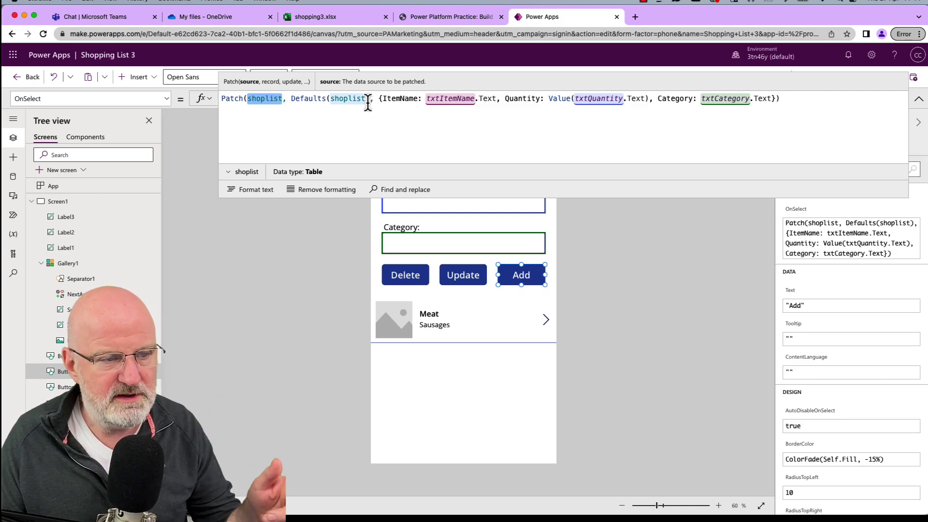
pyautogui.click(449, 99)
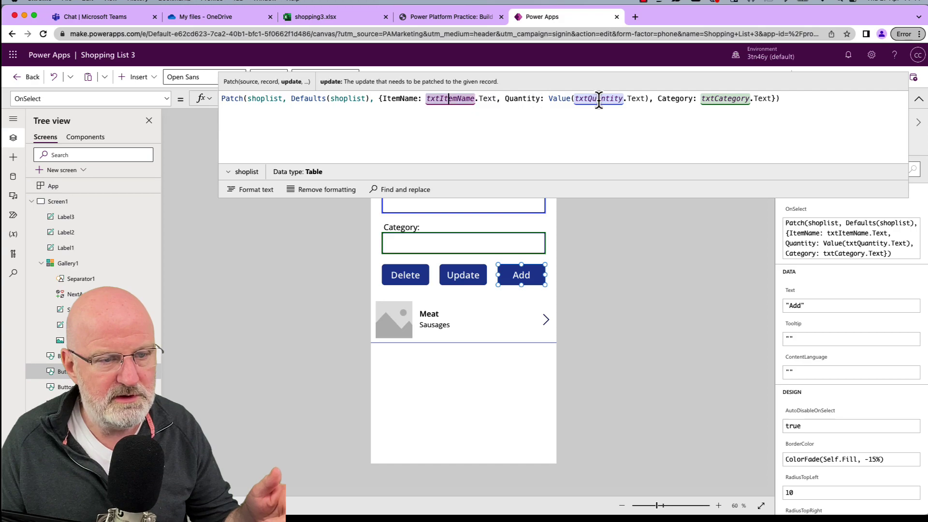
pyautogui.click(666, 241)
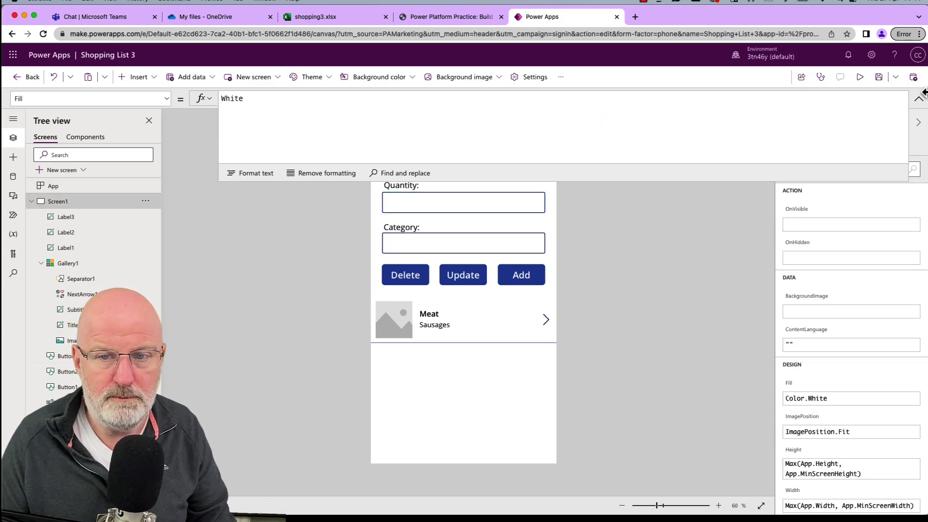
# In preview, enter Biscuits, quantity 80, category Confectionary and add the record.
pyautogui.click(860, 77)
pyautogui.click(500, 107)
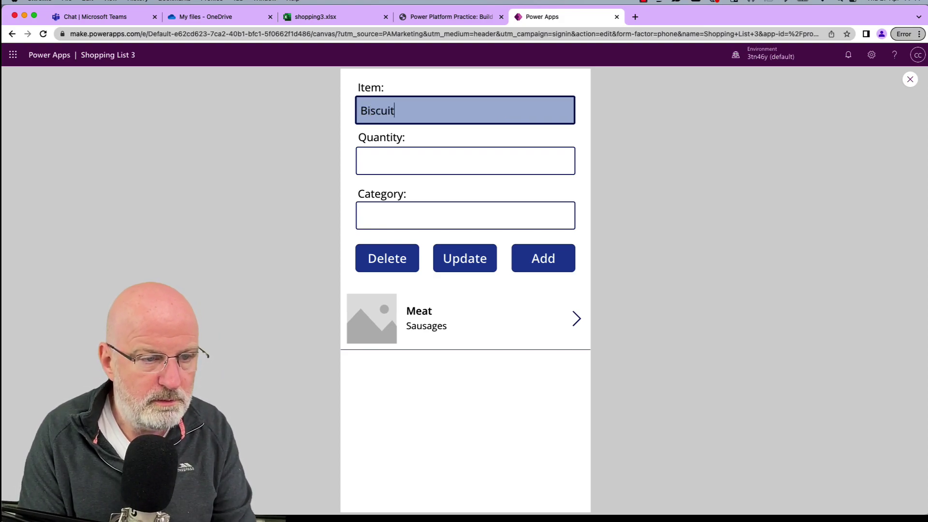
pyautogui.click(465, 161)
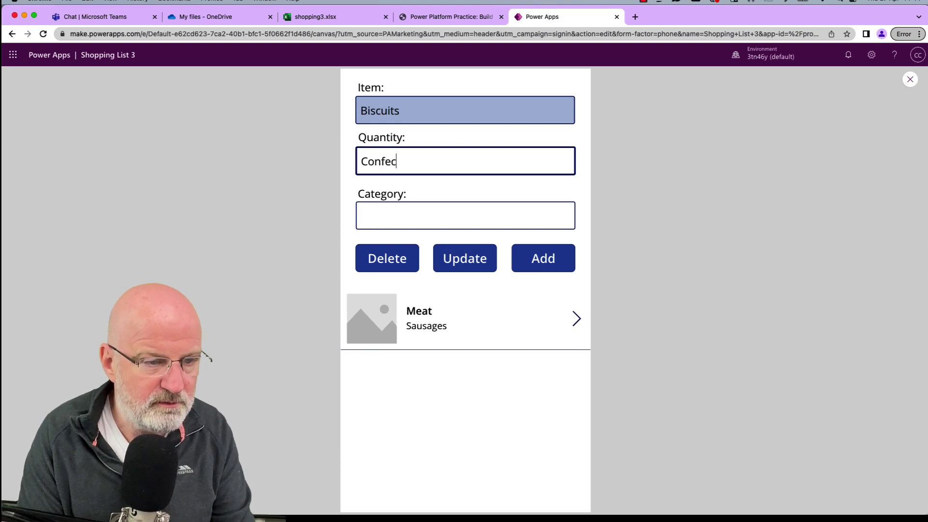
pyautogui.press('super+a')
pyautogui.write('80')
pyautogui.press('Tab')
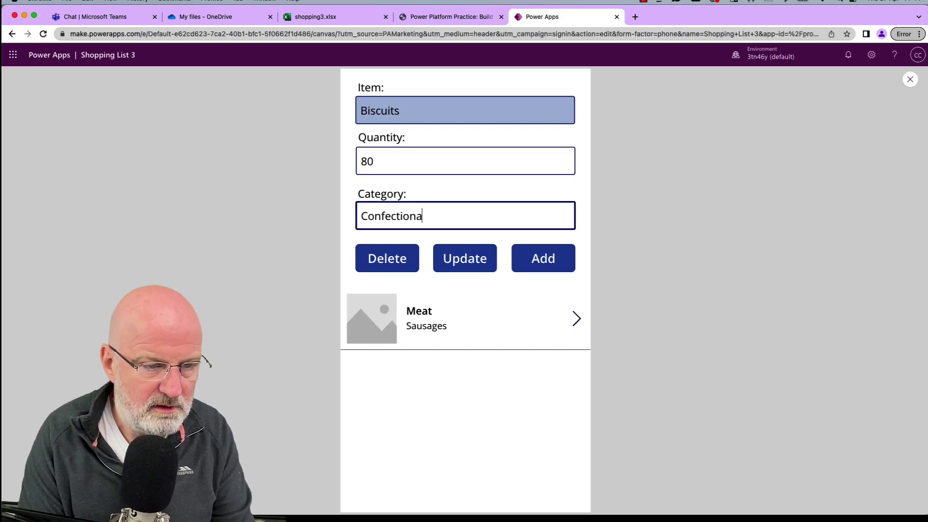
pyautogui.click(551, 256)
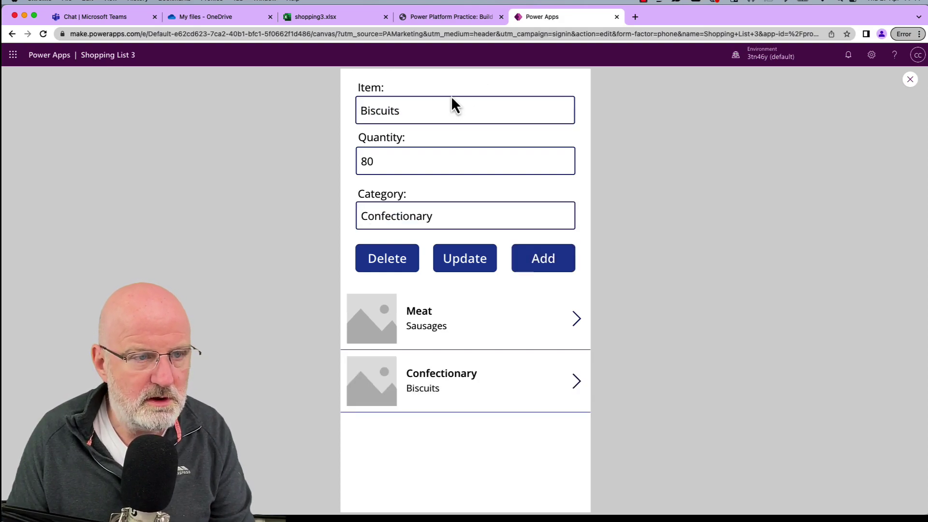
# Verify the Biscuits row in shopping3.xlsx, widen column C, and return to the app.
pyautogui.click(347, 22)
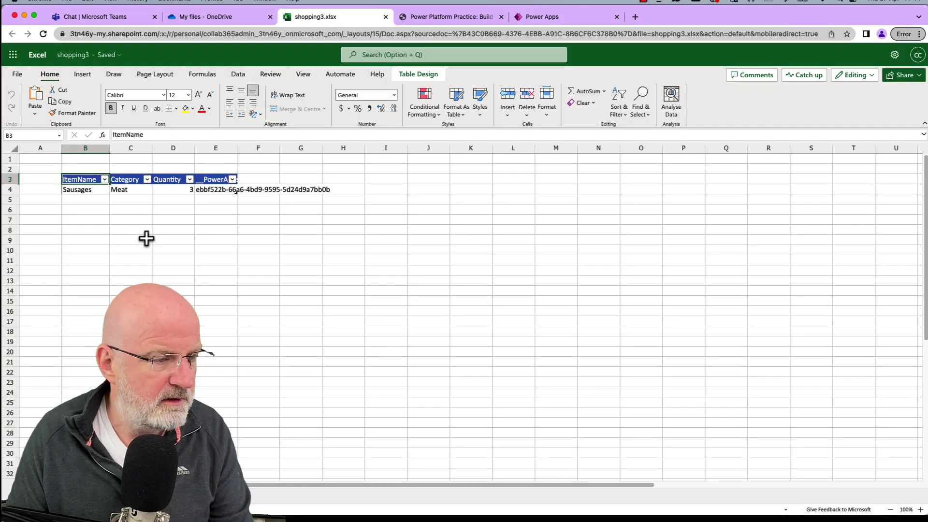
pyautogui.click(75, 199)
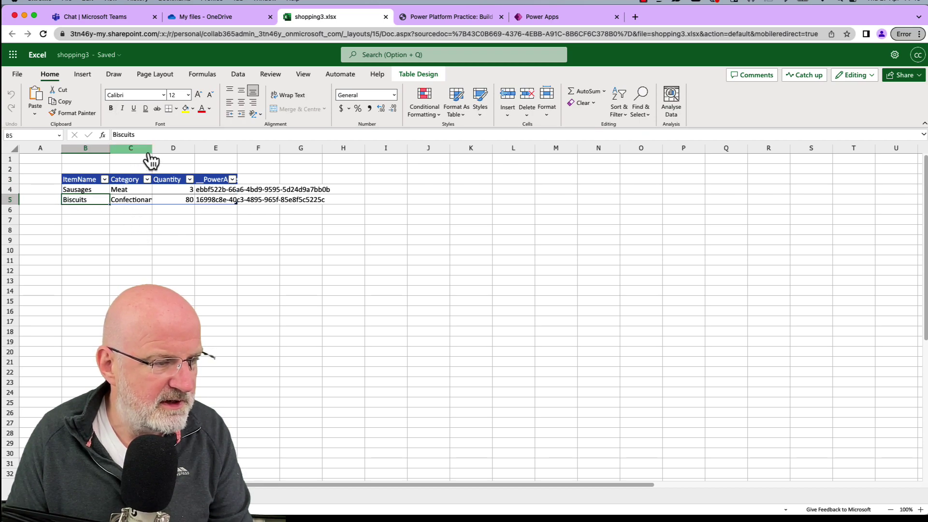
pyautogui.moveTo(152, 148); pyautogui.dragTo(170, 148)
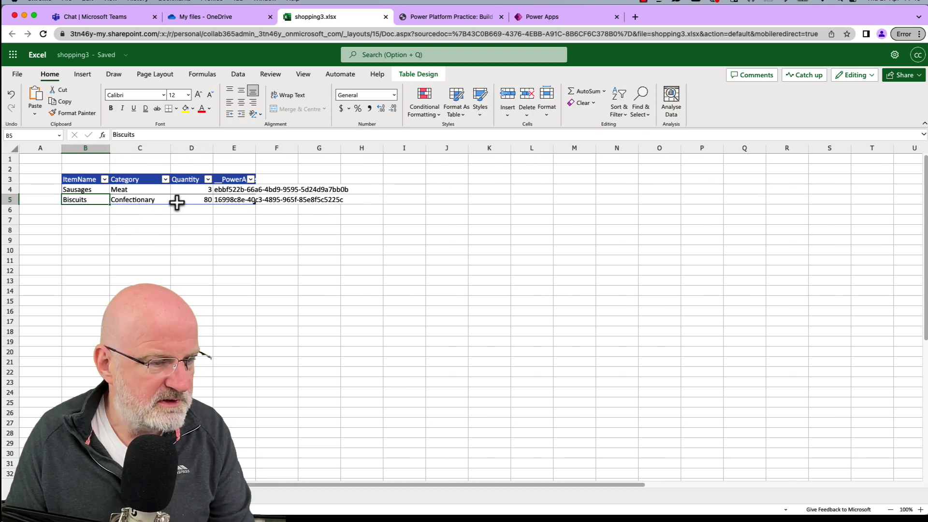
pyautogui.click(565, 18)
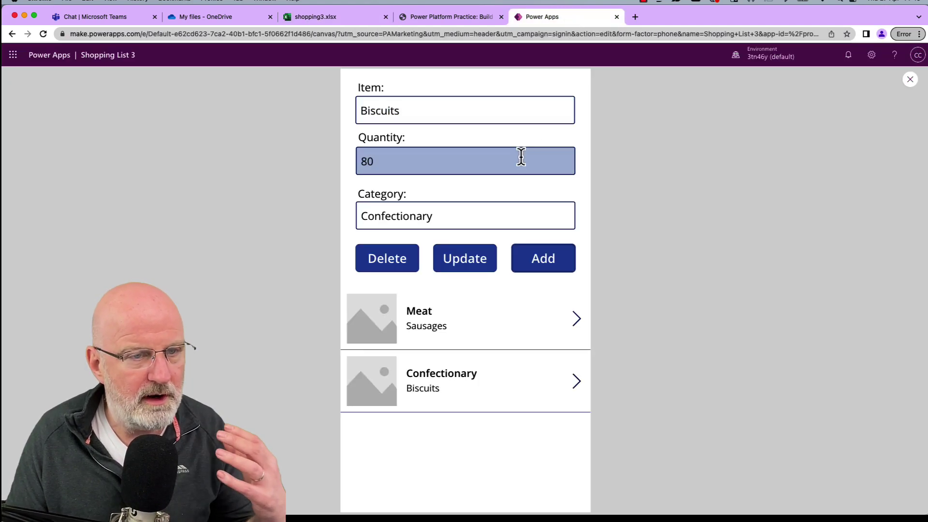
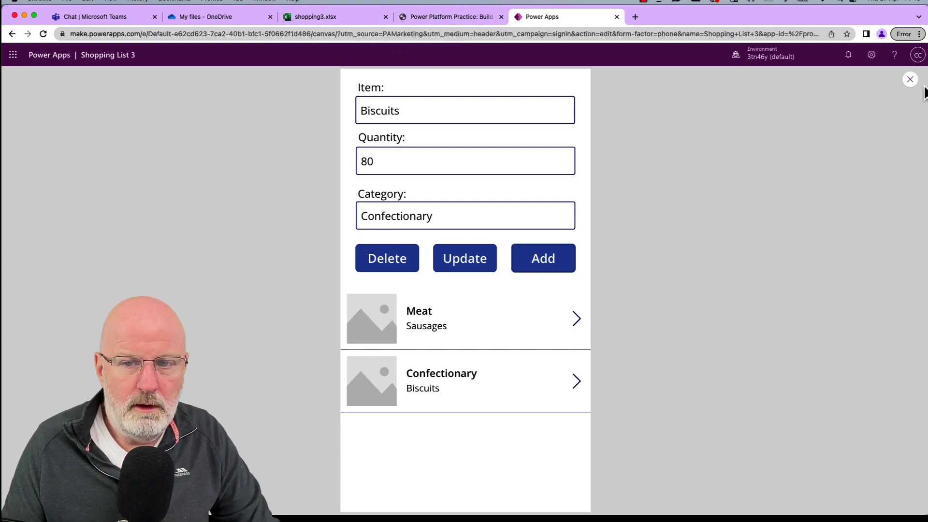
# Close the Shopping List 3 preview to return to the editor.
pyautogui.click(911, 80)
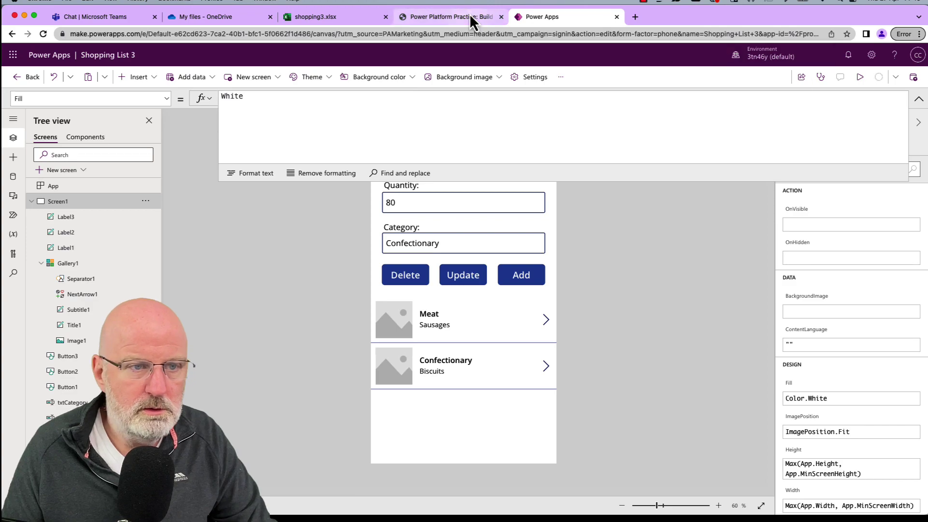
pyautogui.click(468, 15)
# Copy the Update button's Patch formula from the Power Platformer tutorial.
pyautogui.scroll(-6, 362, 210)
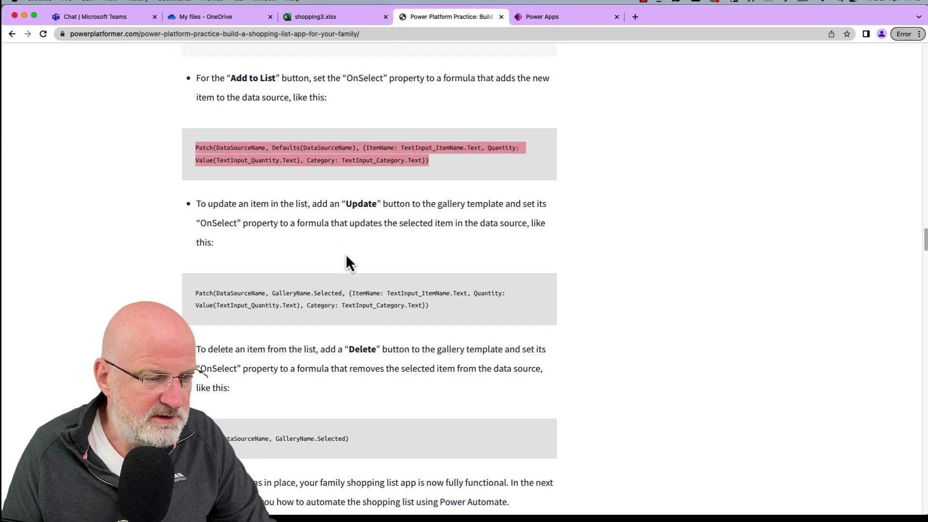
pyautogui.moveTo(429, 305); pyautogui.dragTo(196, 291)
pyautogui.hotkey('ctrl', 'c')
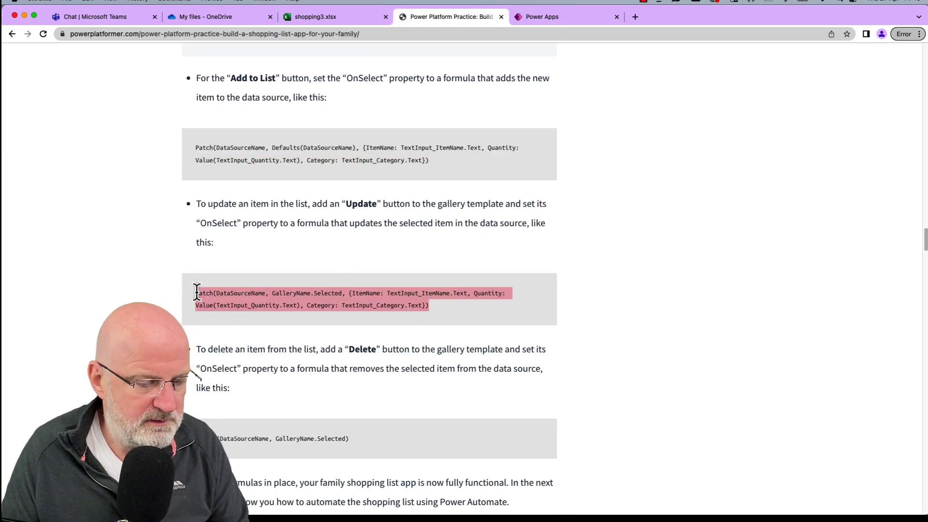
pyautogui.click(556, 17)
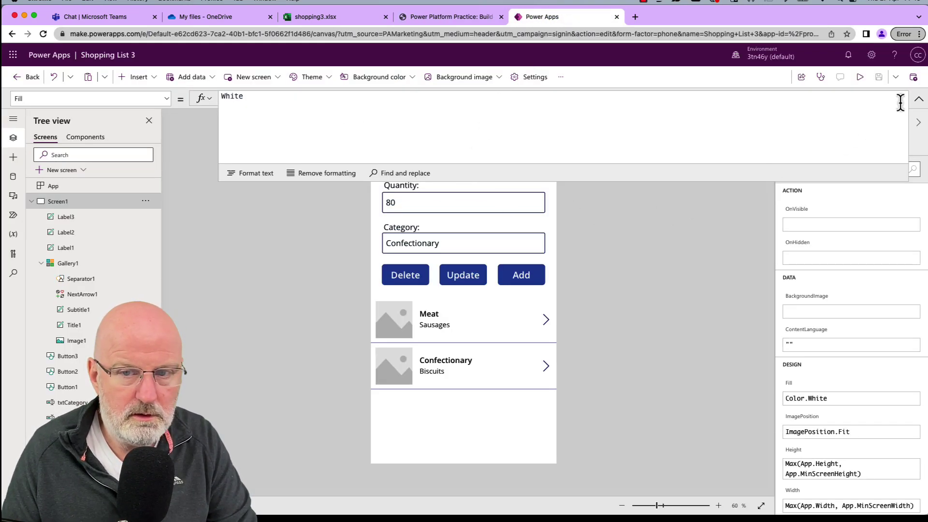
# Paste the Patch formula into the Update button's OnSelect with shoplist as the data source.
pyautogui.click(463, 275)
pyautogui.click(333, 124)
pyautogui.hotkey('ctrl', 'a')
pyautogui.hotkey('ctrl', 'v')
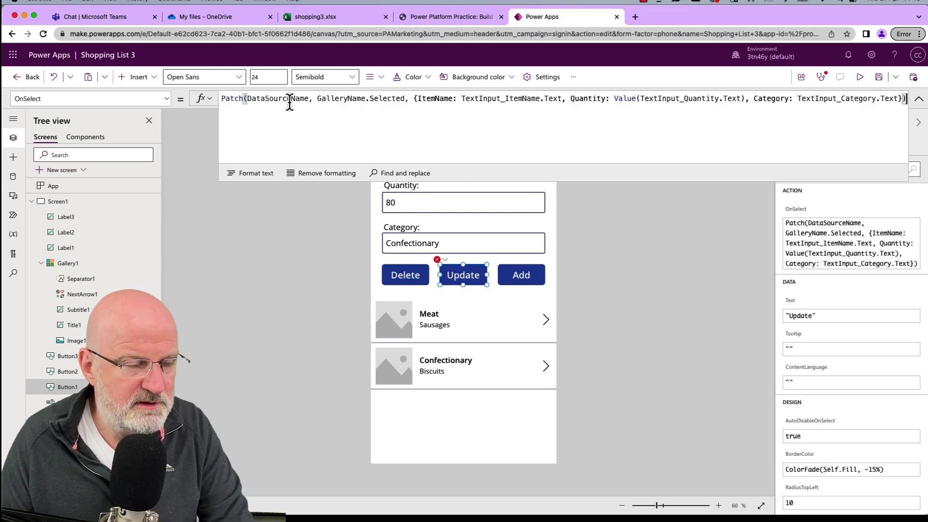
pyautogui.click(281, 98)
pyautogui.doubleClick(281, 99)
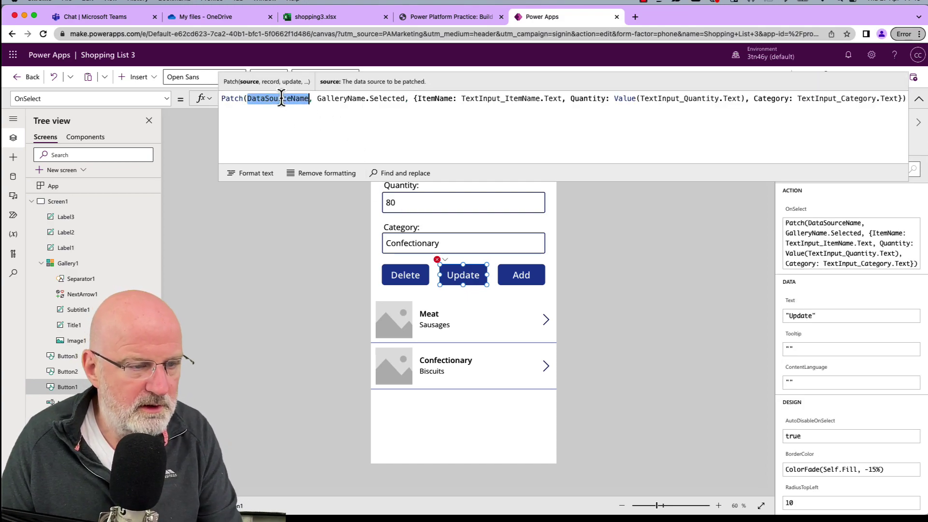
pyautogui.write('shop')
pyautogui.press('Down')
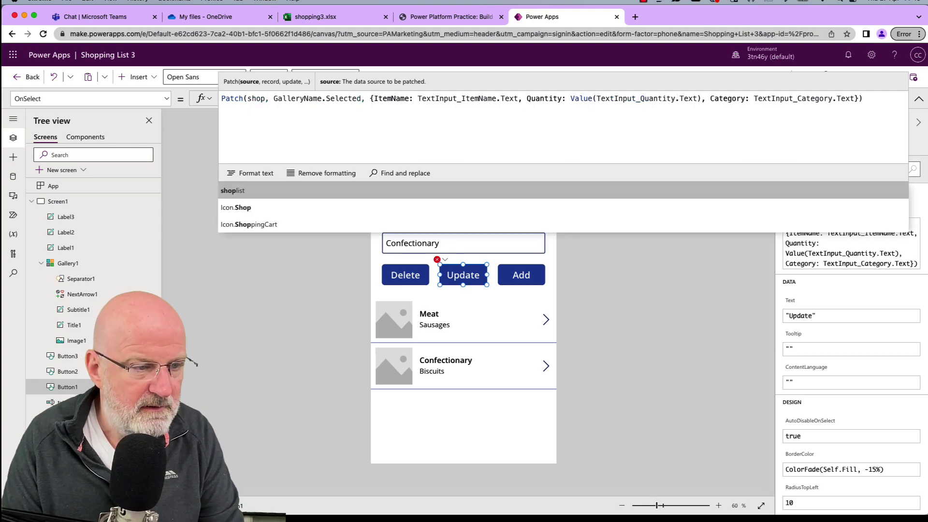
pyautogui.press('Return')
pyautogui.hotkey('alt', 'Right')
pyautogui.hotkey('alt', 'Right')
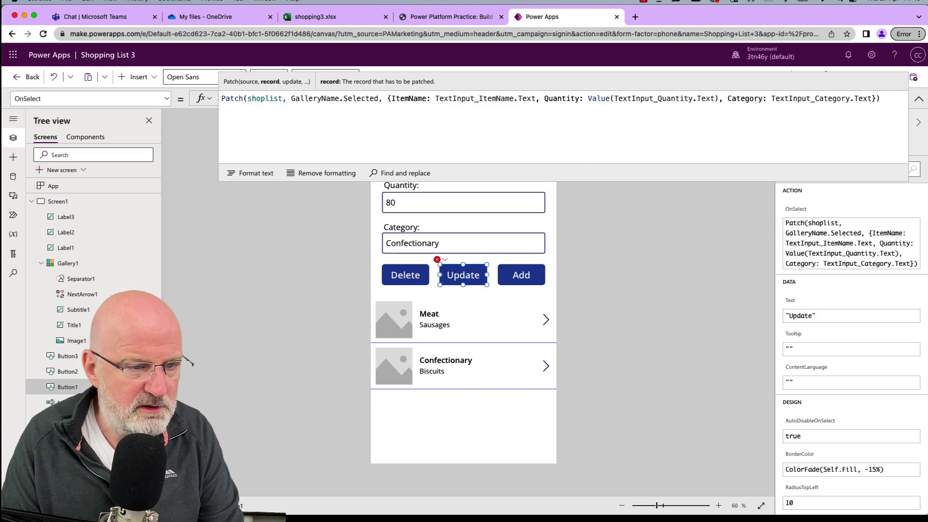
pyautogui.hotkey('alt', 'Left')
pyautogui.hotkey('alt', 'Left')
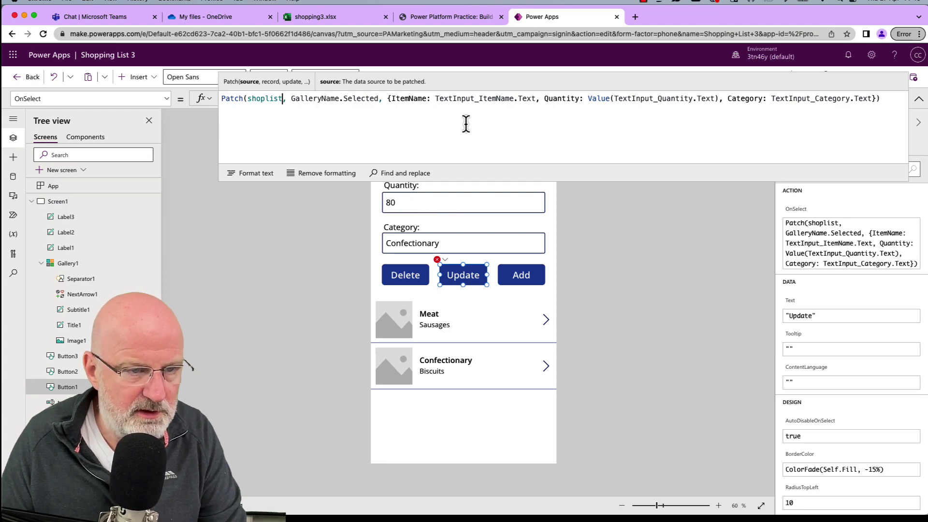
# Replace the item, quantity and category placeholders with txtItemName, txtQuantity and txtCategory.
pyautogui.doubleClick(459, 99)
pyautogui.write('tx')
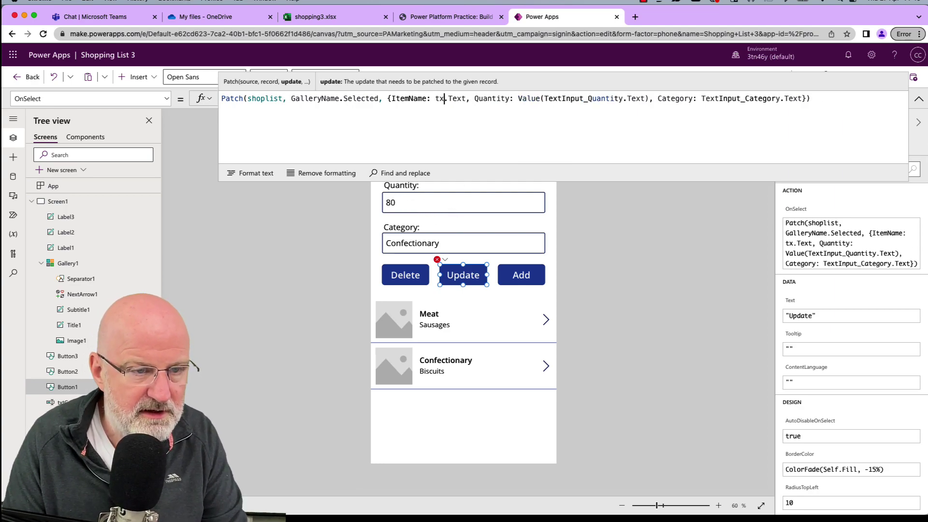
pyautogui.press('Down')
pyautogui.press('Tab')
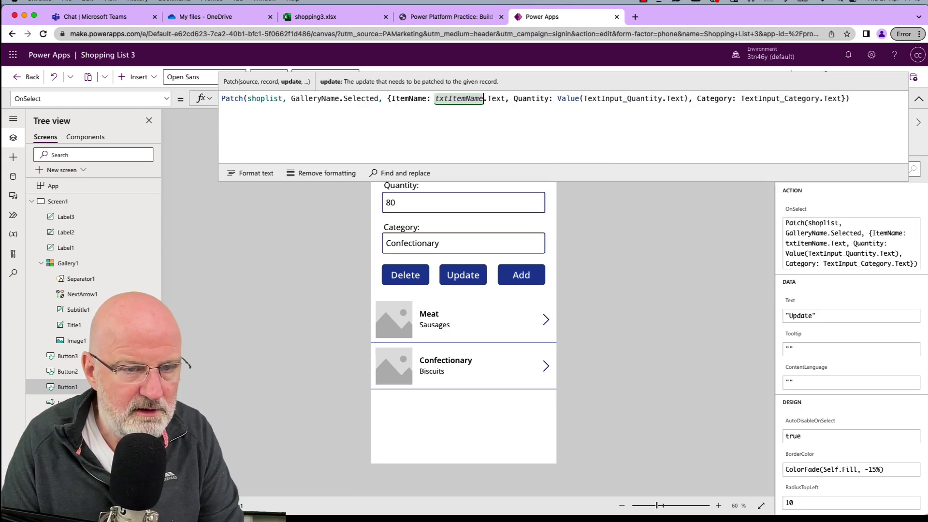
pyautogui.doubleClick(621, 99)
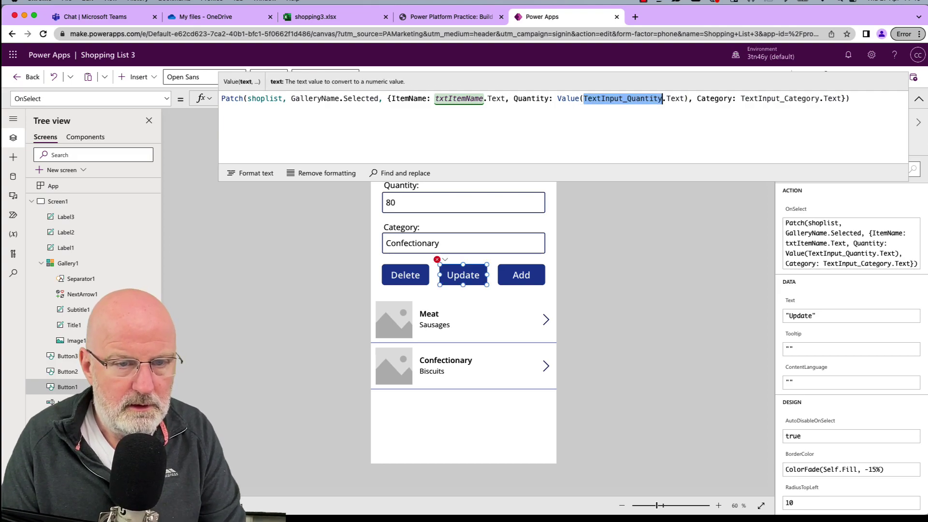
pyautogui.write('txt')
pyautogui.press('Down')
pyautogui.press('Down')
pyautogui.press('Down')
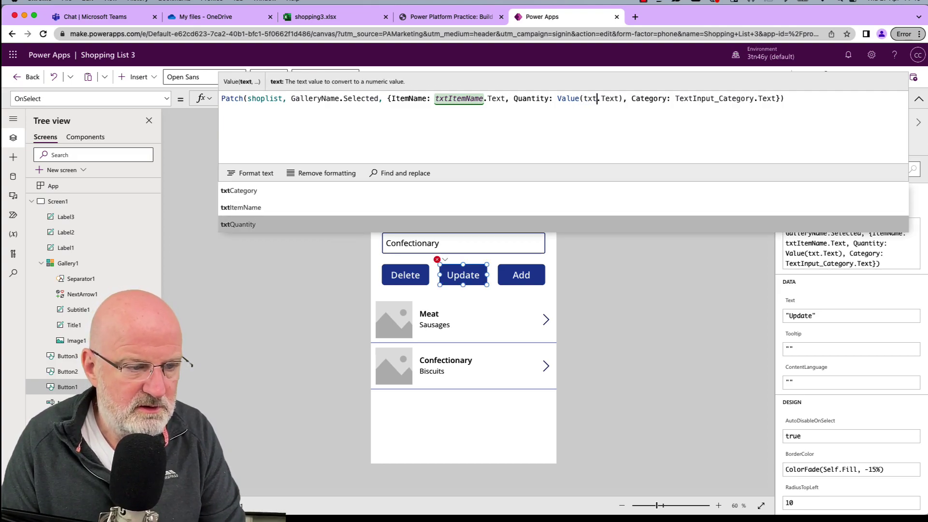
pyautogui.press('Tab')
pyautogui.doubleClick(744, 98)
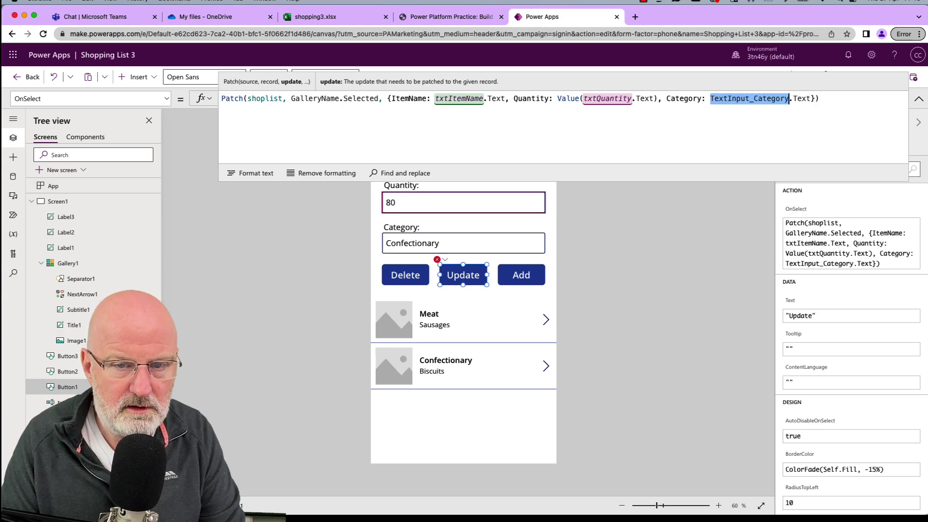
pyautogui.write('tt')
pyautogui.press('BackSpace')
pyautogui.write('xt')
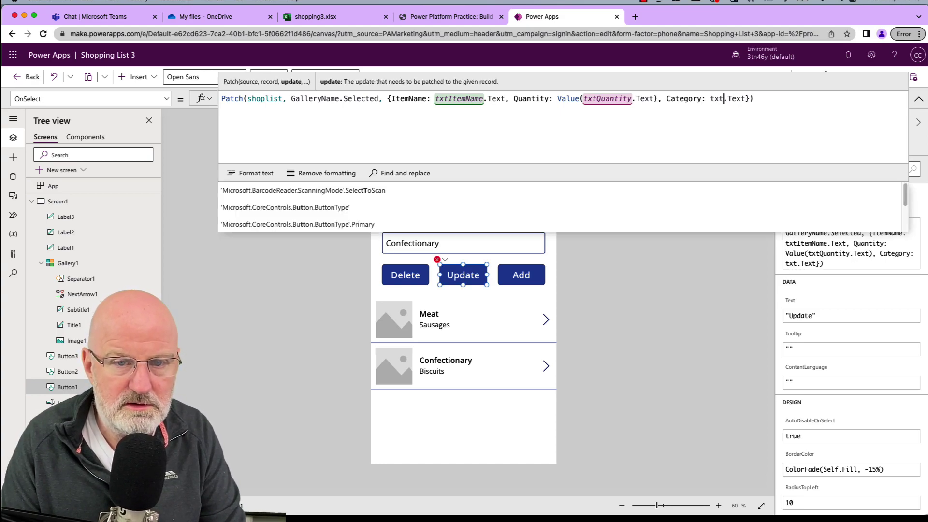
pyautogui.press('Down')
pyautogui.press('Tab')
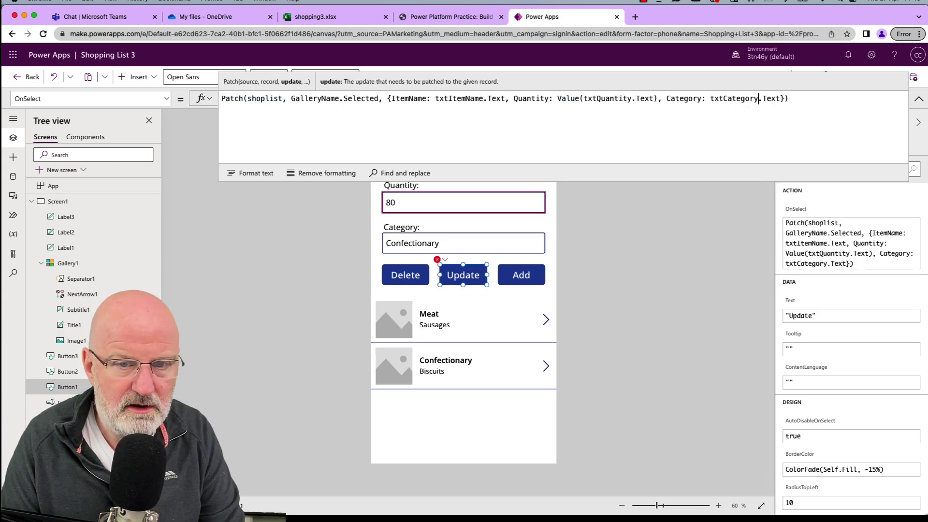
pyautogui.click(638, 241)
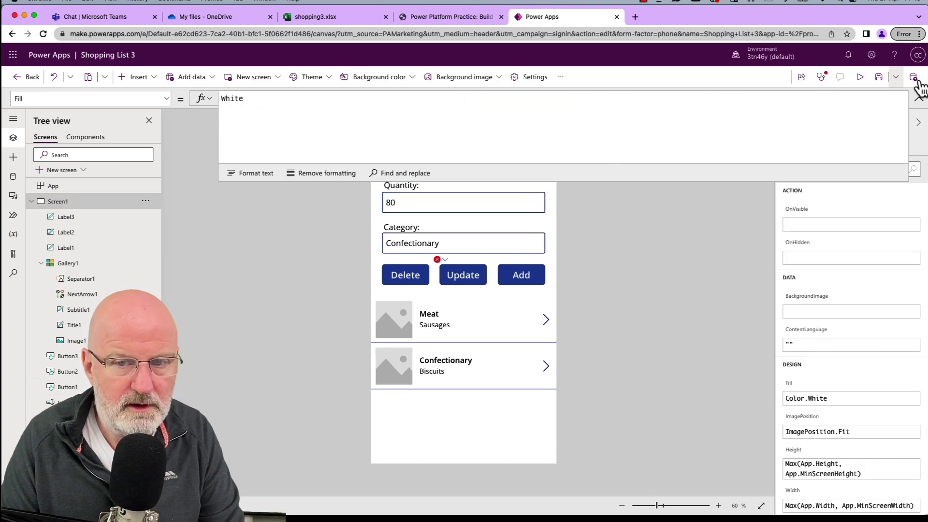
# Inspect the error details for the unrecognised GalleryName in the Update formula.
pyautogui.click(437, 259)
pyautogui.click(475, 290)
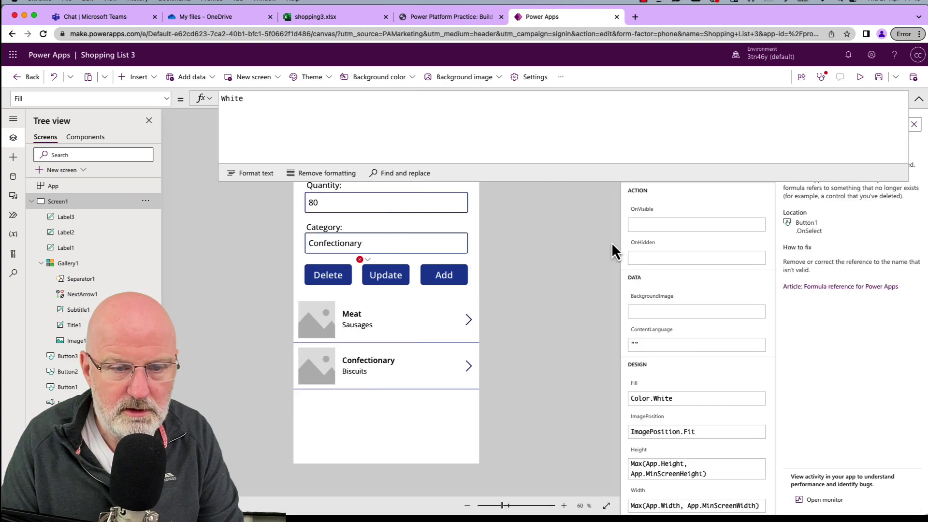
pyautogui.click(918, 99)
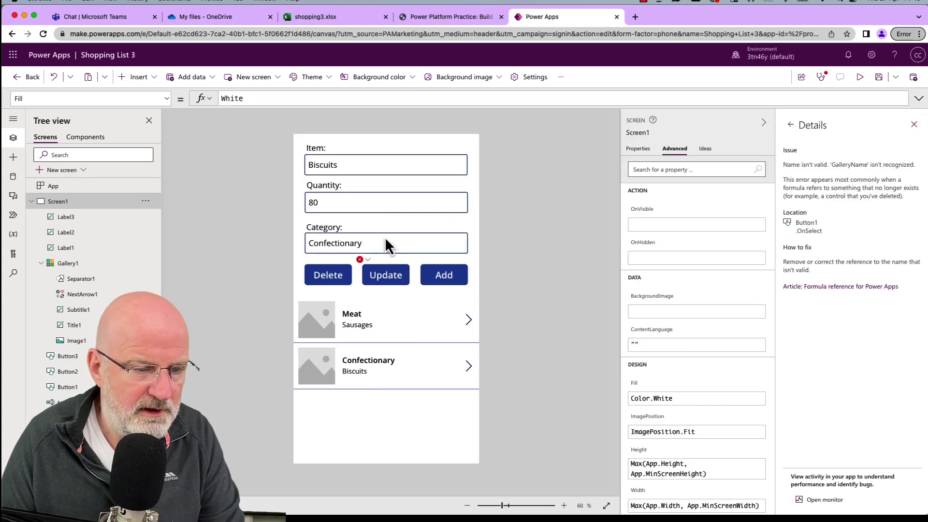
# Replace GalleryName with Gallery1 in the Update button's OnSelect and start the preview.
pyautogui.click(402, 280)
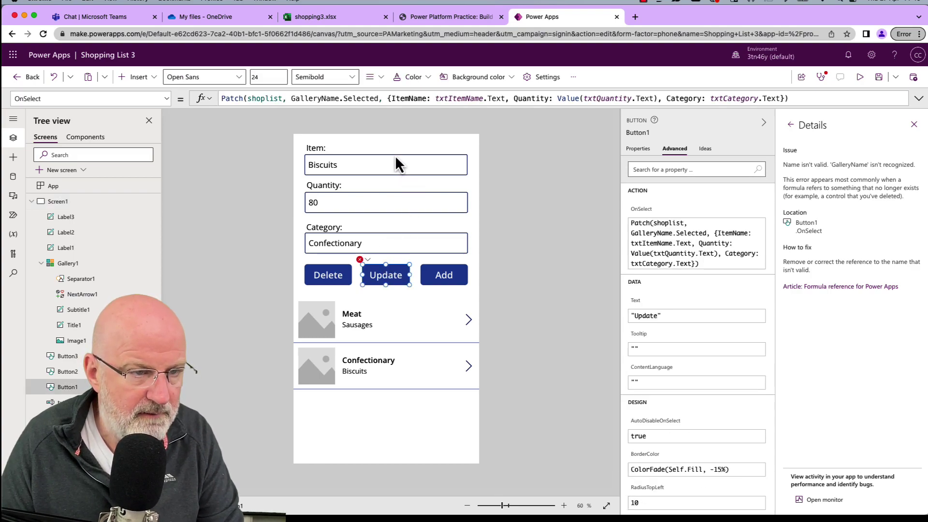
pyautogui.click(330, 99)
pyautogui.doubleClick(330, 99)
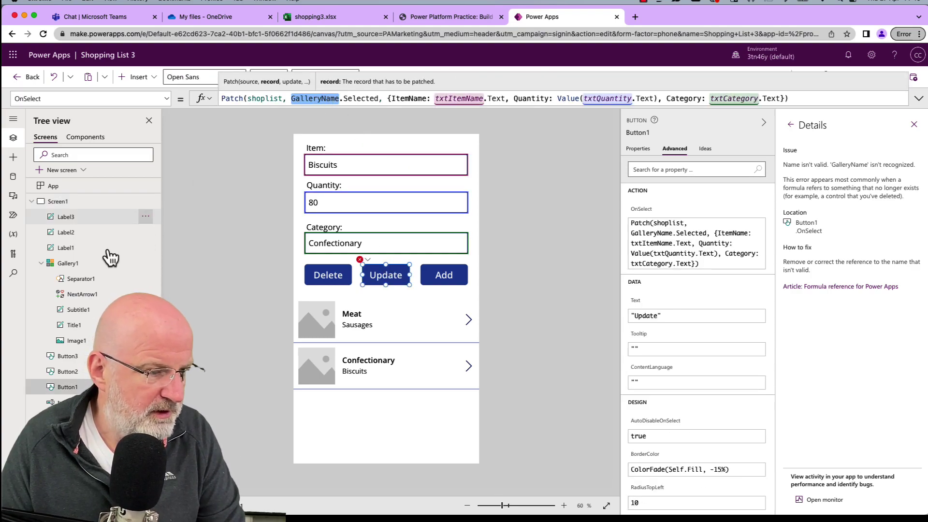
pyautogui.press('BackSpace')
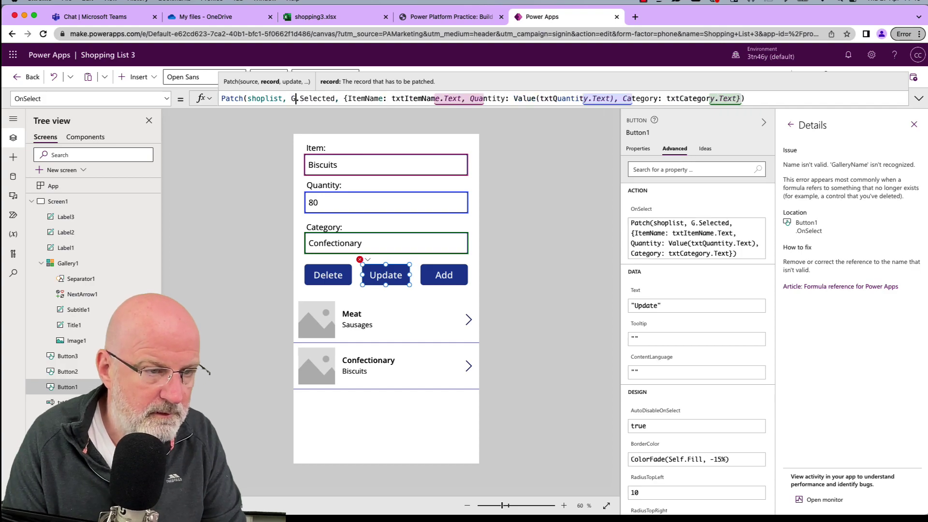
pyautogui.write('Galle')
pyautogui.write('ry1')
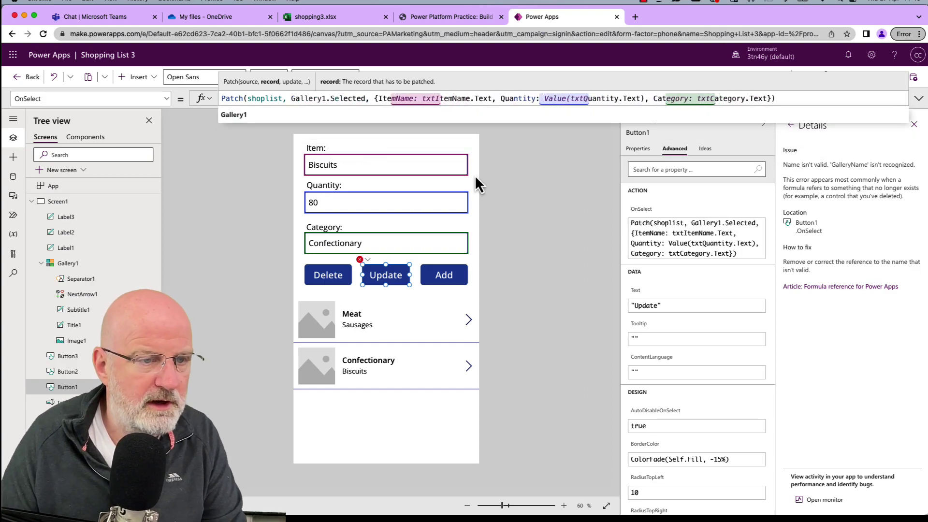
pyautogui.click(513, 196)
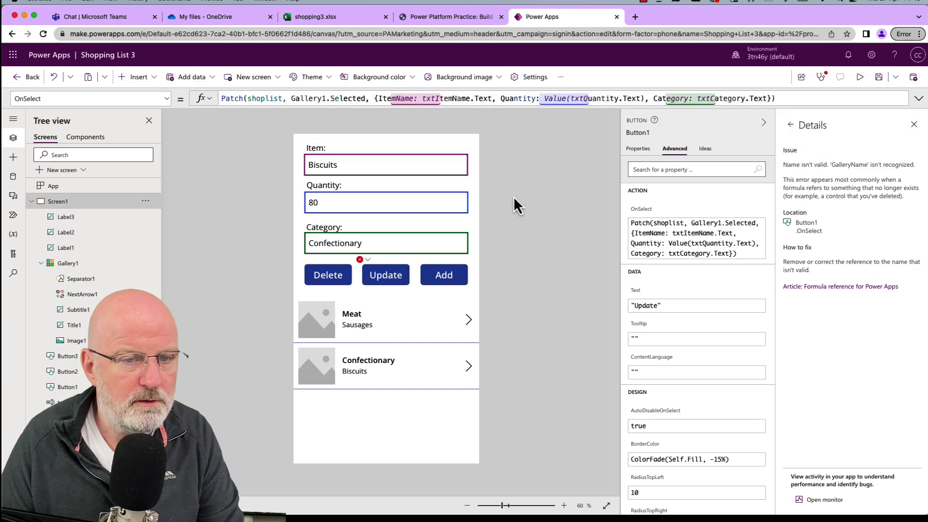
pyautogui.click(859, 78)
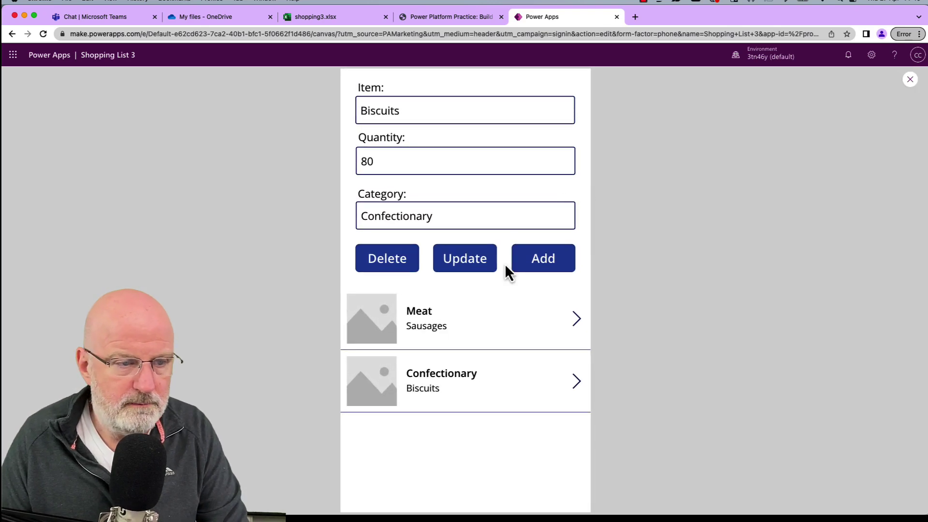
# In preview, switch between the Meat and Confectionary rows to load each into the form.
pyautogui.click(438, 375)
pyautogui.click(379, 322)
pyautogui.click(382, 370)
pyautogui.click(387, 344)
pyautogui.click(386, 367)
pyautogui.click(381, 320)
pyautogui.click(391, 368)
pyautogui.click(396, 324)
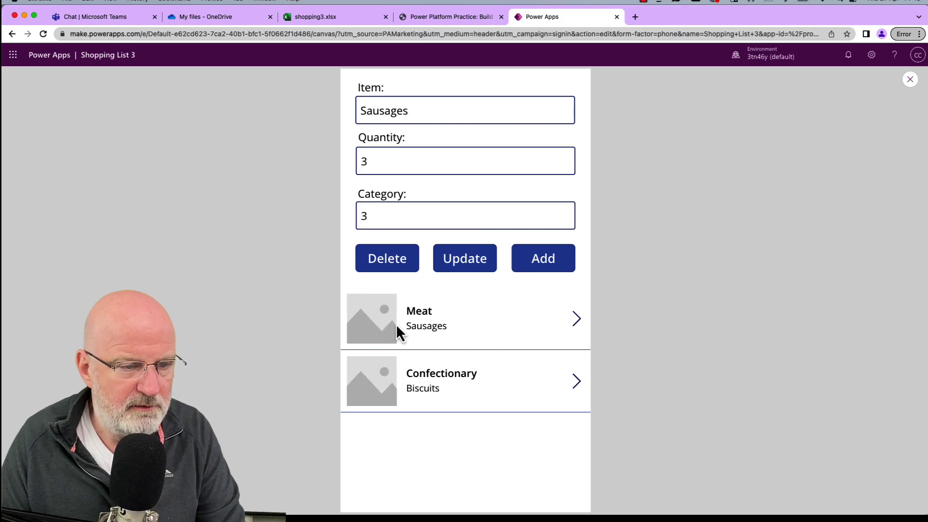
pyautogui.click(374, 370)
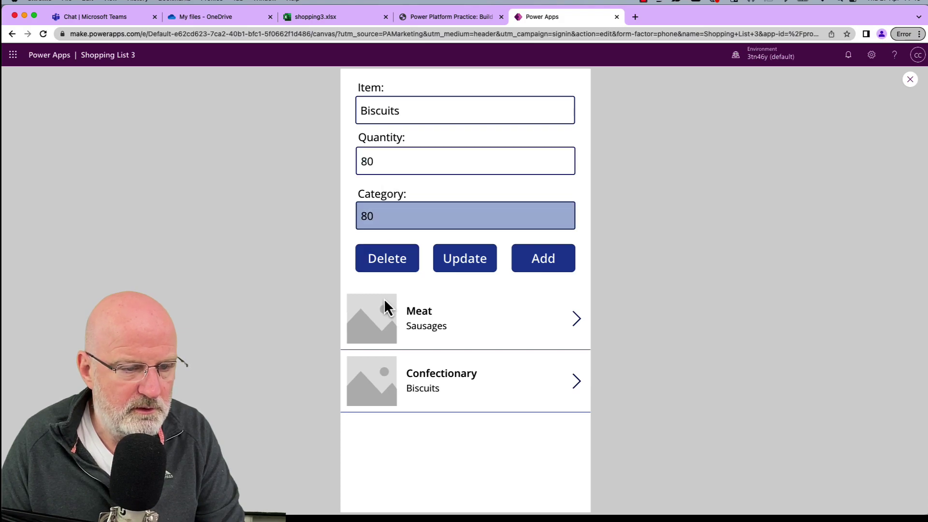
pyautogui.click(387, 328)
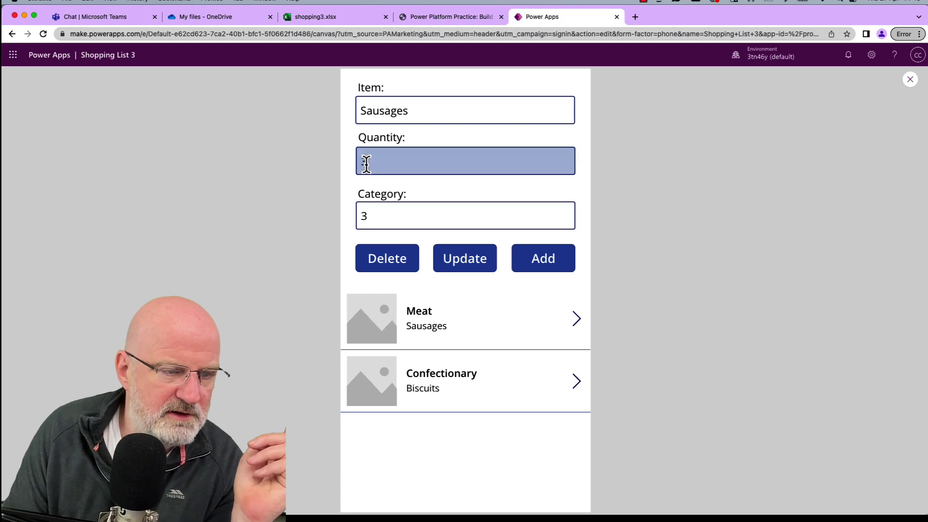
# Close the preview and select the txtCategory input to inspect its properties.
pyautogui.click(909, 79)
pyautogui.click(387, 313)
pyautogui.click(368, 304)
pyautogui.click(334, 244)
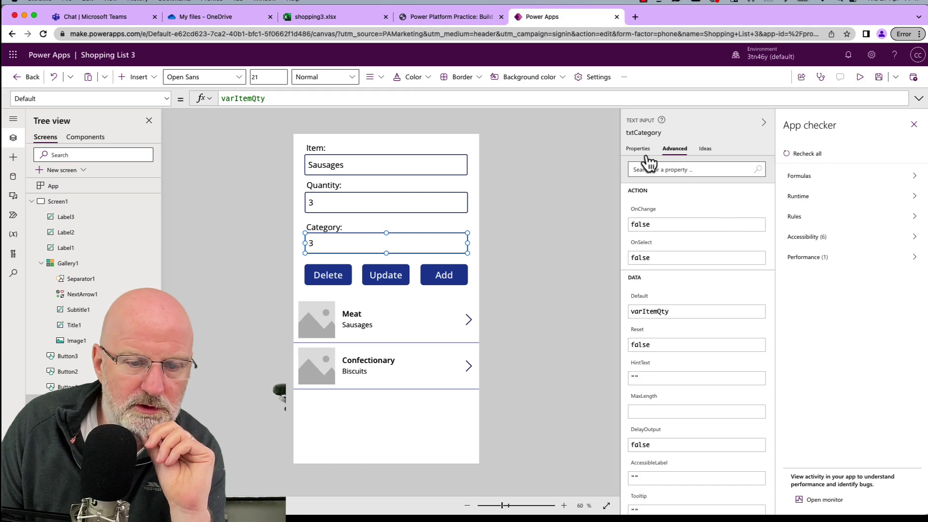
# Change txtCategory's Default from varItemQty to varItemCategory using autocomplete.
pyautogui.click(678, 311)
pyautogui.press('BackSpace')
pyautogui.press('BackSpace')
pyautogui.press('BackSpace')
pyautogui.press('BackSpace')
pyautogui.press('BackSpace')
pyautogui.press('BackSpace')
pyautogui.press('BackSpace')
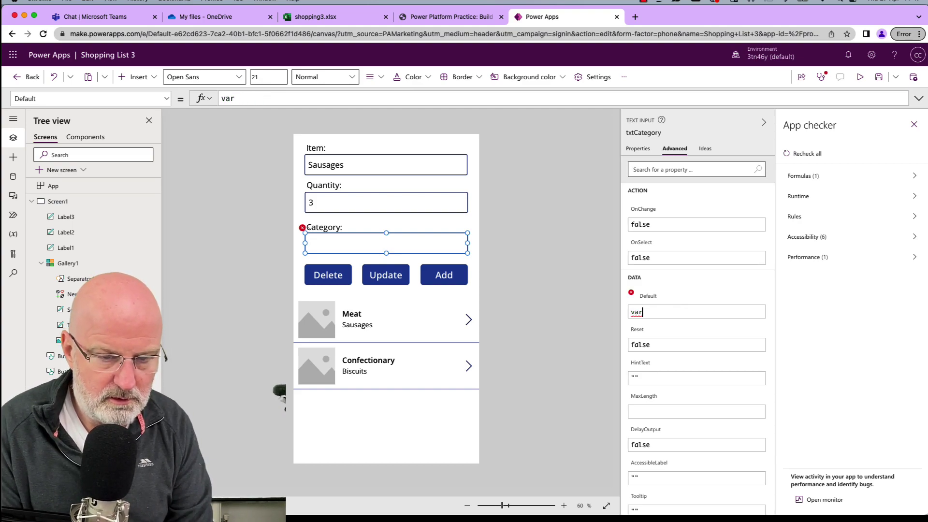
pyautogui.write('Qu')
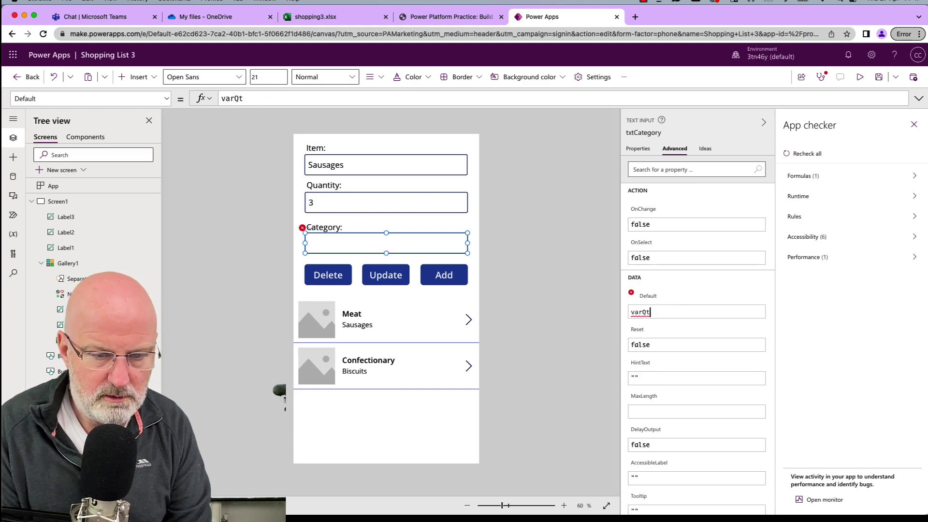
pyautogui.click(913, 124)
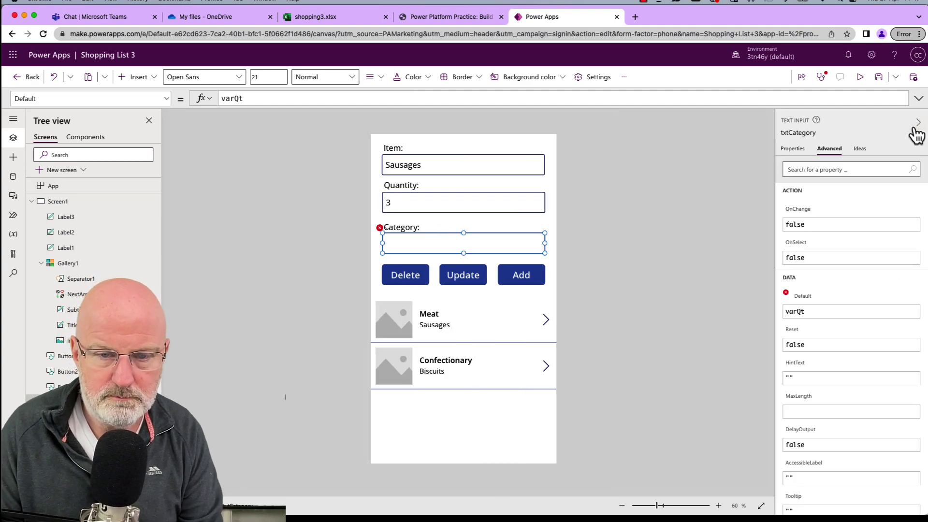
pyautogui.click(825, 313)
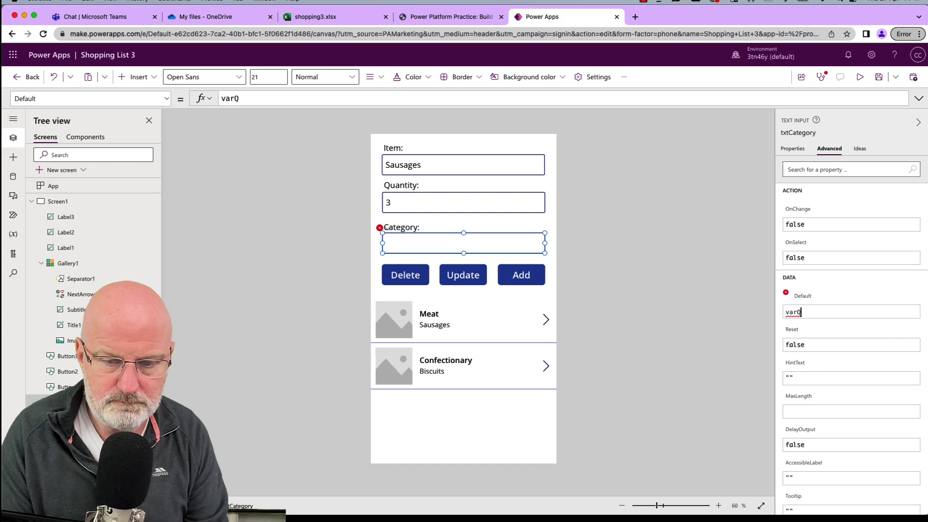
pyautogui.press('BackSpace')
pyautogui.press('BackSpace')
pyautogui.press('BackSpace')
pyautogui.write('r')
pyautogui.press('Down')
pyautogui.press('Down')
pyautogui.press('Tab')
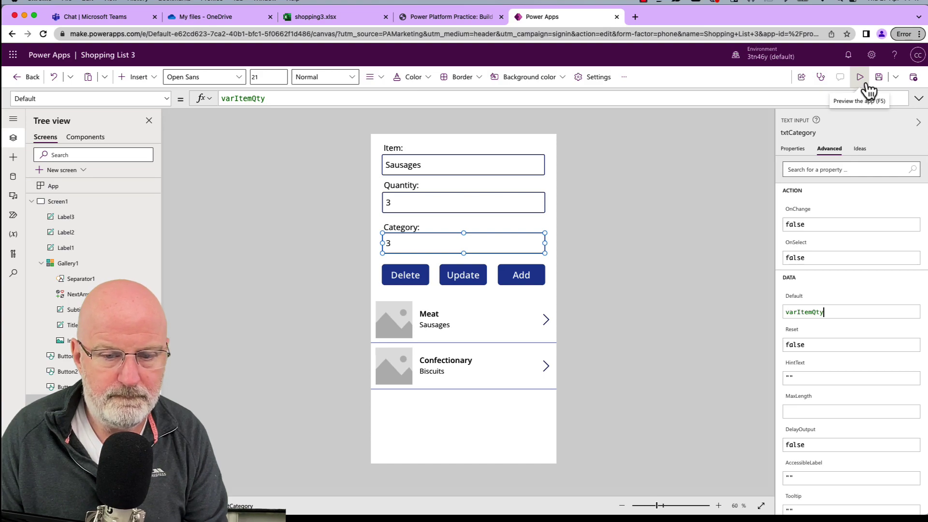
pyautogui.press('BackSpace')
pyautogui.press('BackSpace')
pyautogui.press('BackSpace')
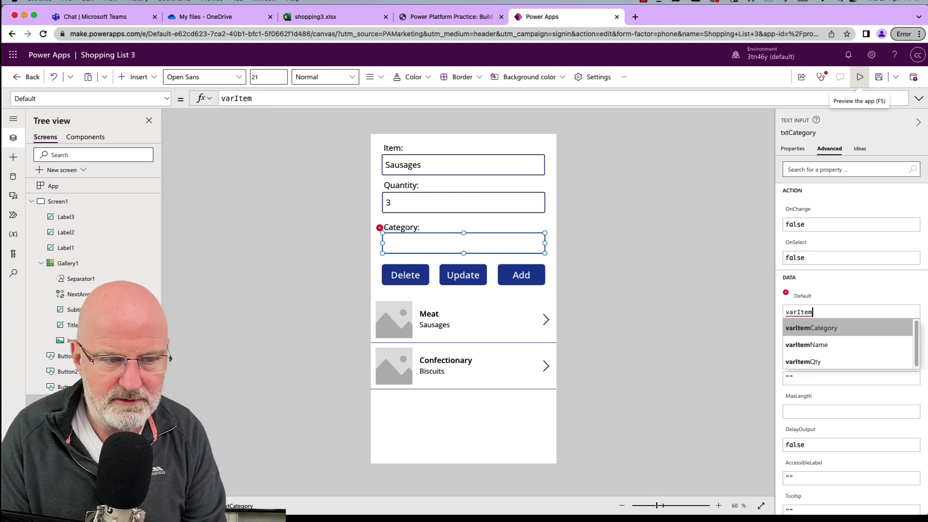
pyautogui.press('Tab')
# In preview, select Sausages and update its quantity to 44.
pyautogui.click(860, 77)
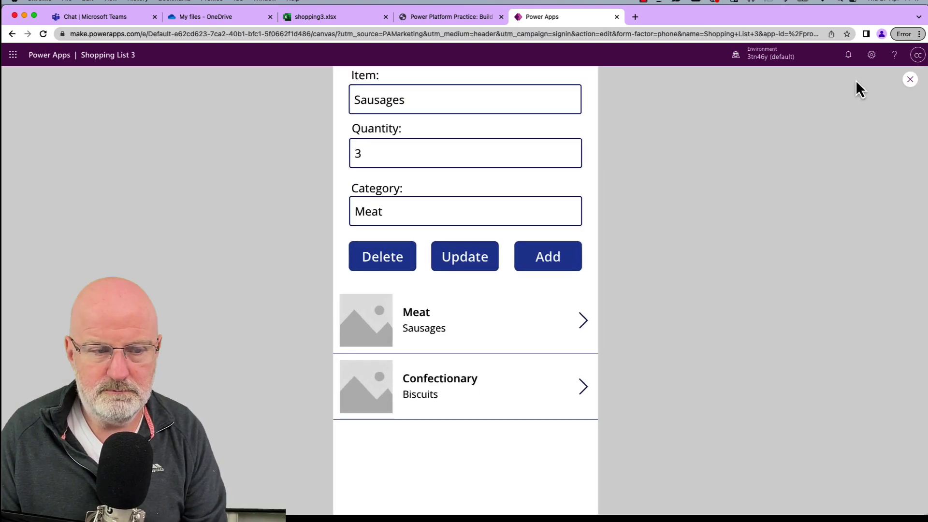
pyautogui.click(405, 373)
pyautogui.click(387, 332)
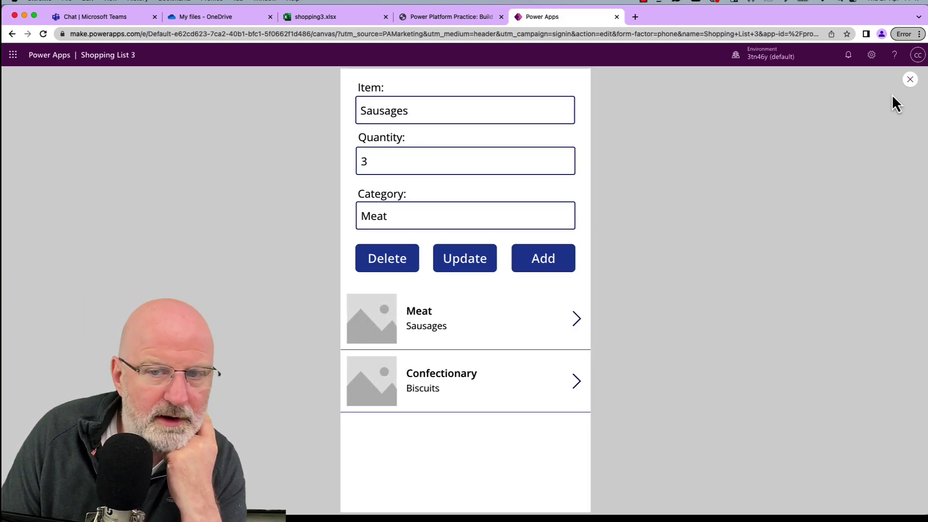
pyautogui.click(419, 159)
pyautogui.doubleClick(418, 161)
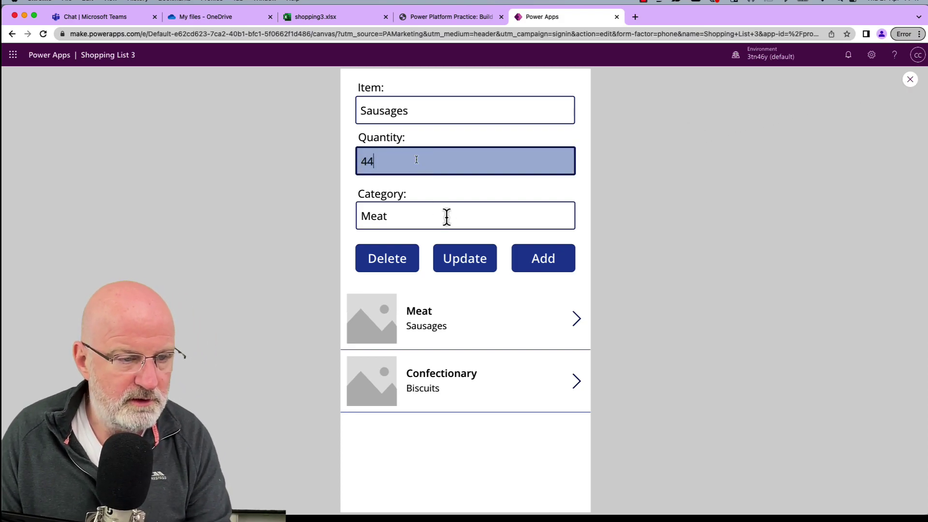
pyautogui.click(464, 255)
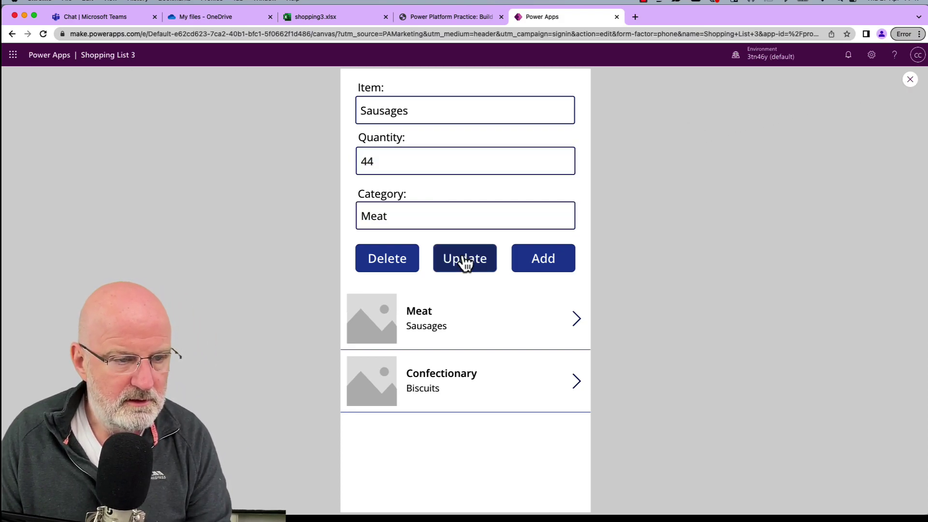
# Confirm cell D5 in shopping3.xlsx shows 44, then return to the article.
pyautogui.click(324, 18)
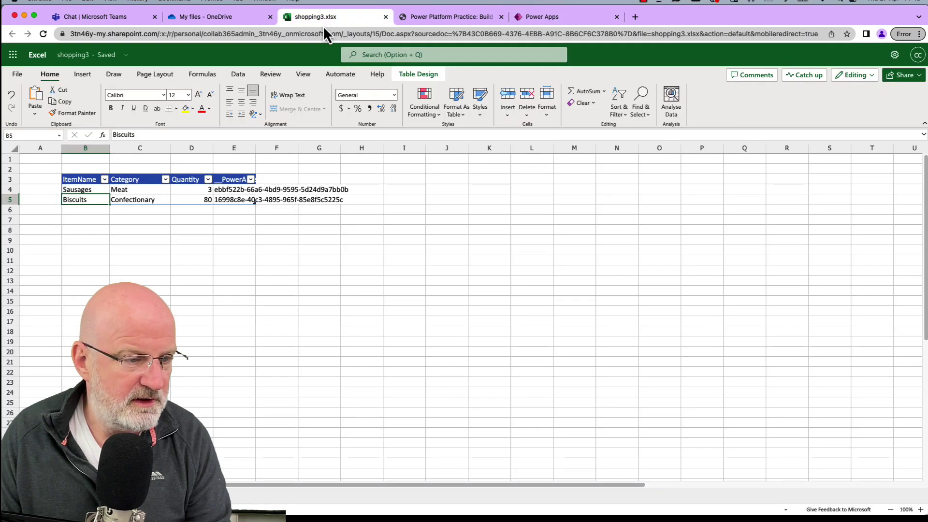
pyautogui.click(195, 199)
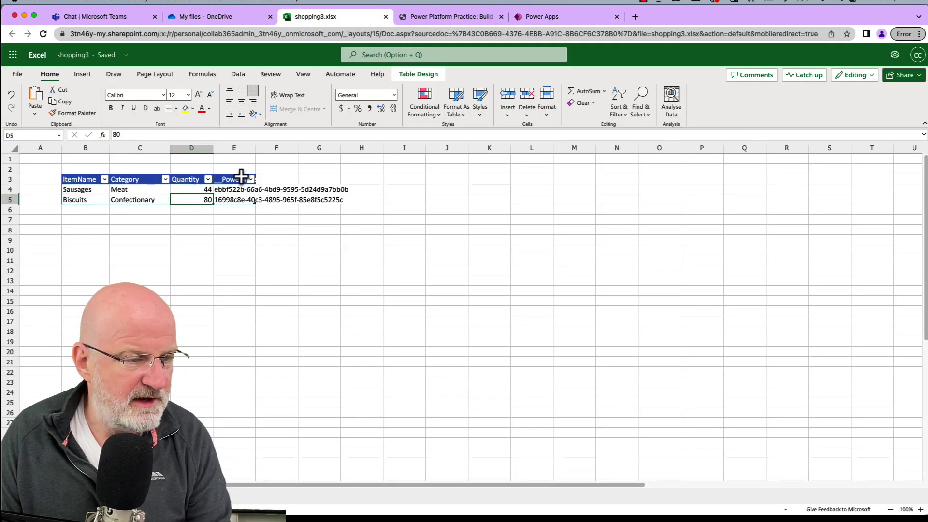
pyautogui.click(542, 17)
# Return to the Shopping List 3 editor and select the Delete button (Button3).
pyautogui.hotkey('ctrl', 'shift', 'Tab')
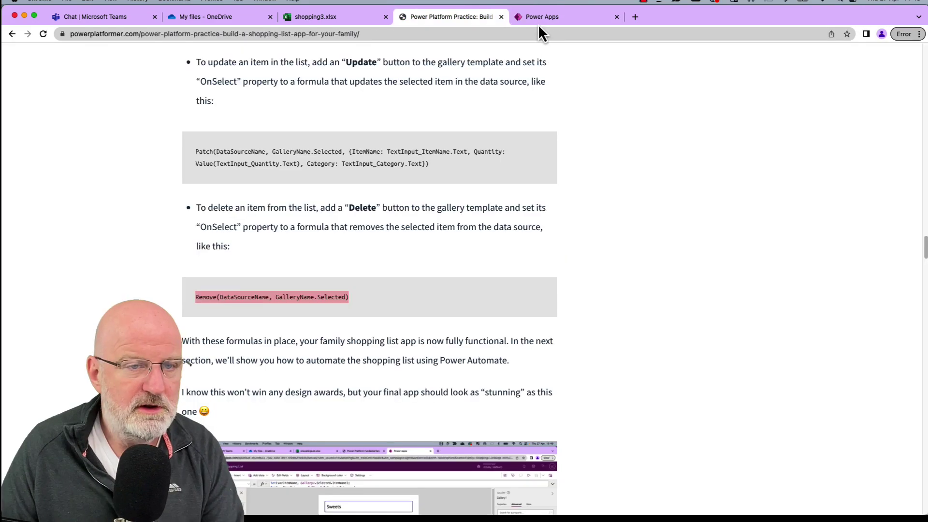
pyautogui.click(538, 17)
pyautogui.click(410, 273)
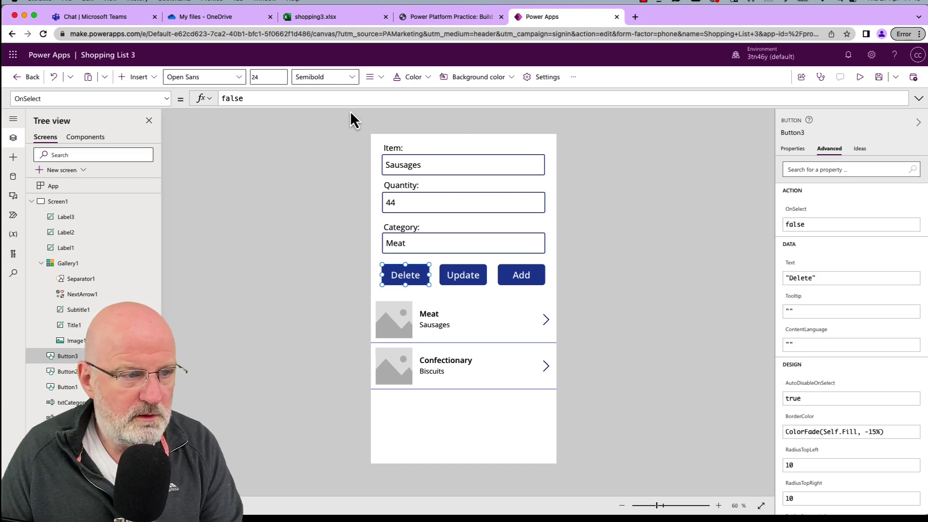
# Paste the Remove formula into Delete's OnSelect, filling in Gallery1 and shoplist.
pyautogui.press('super+a')
pyautogui.write('Remove(DataSourceName, GalleryName.Selected)')
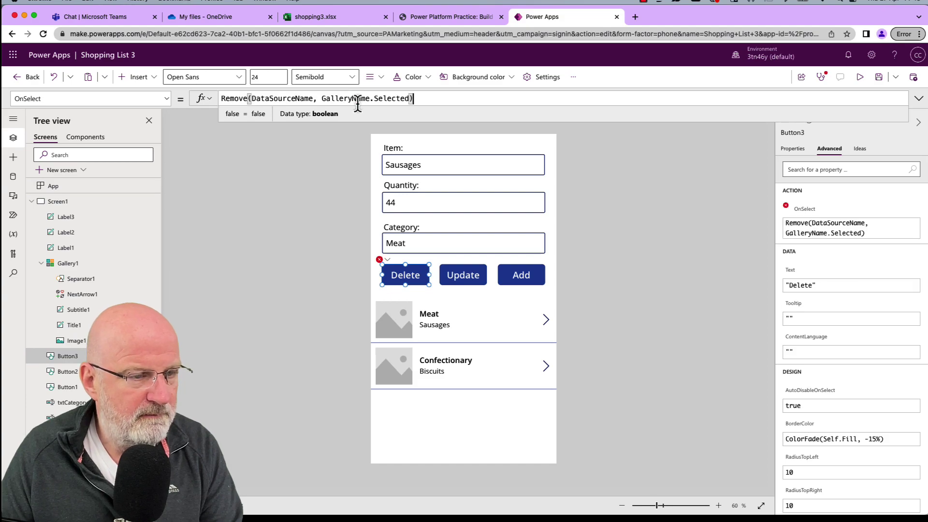
pyautogui.doubleClick(338, 99)
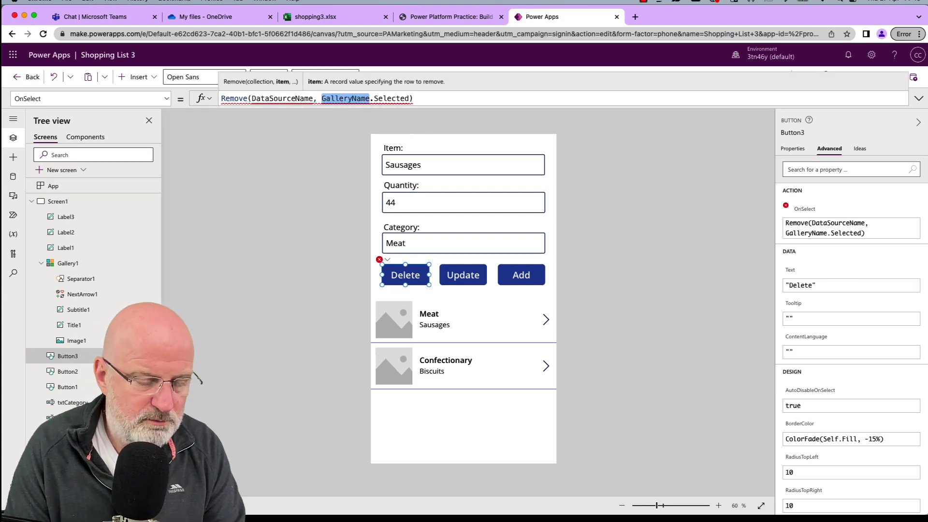
pyautogui.write('Gal')
pyautogui.press('Tab')
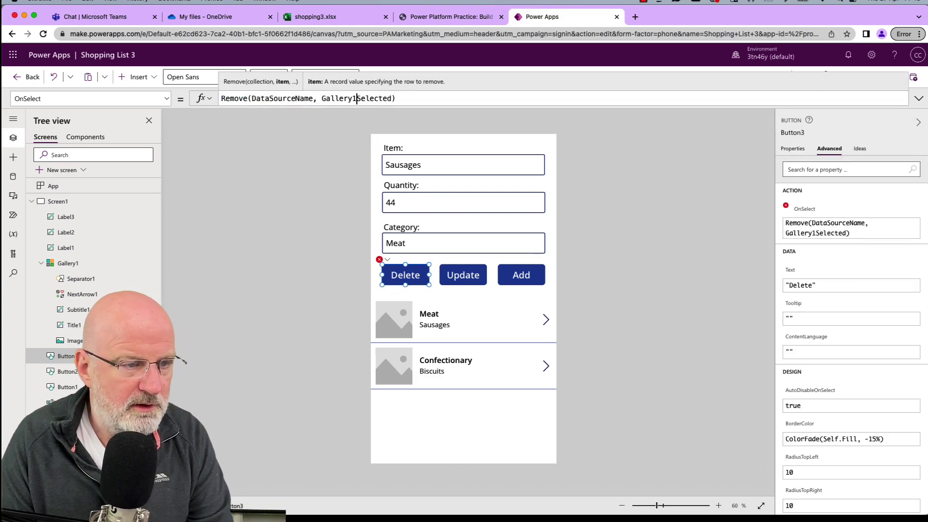
pyautogui.doubleClick(282, 99)
pyautogui.write('shop')
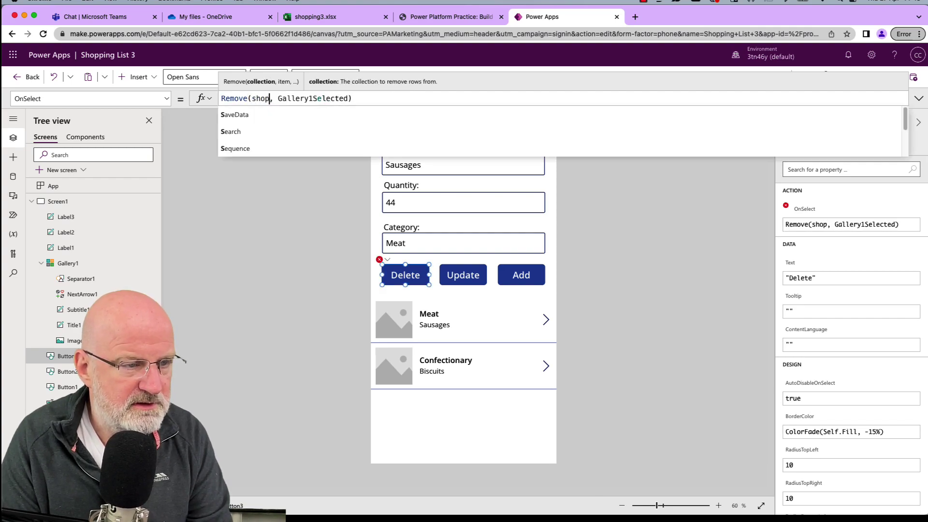
pyautogui.press('Tab')
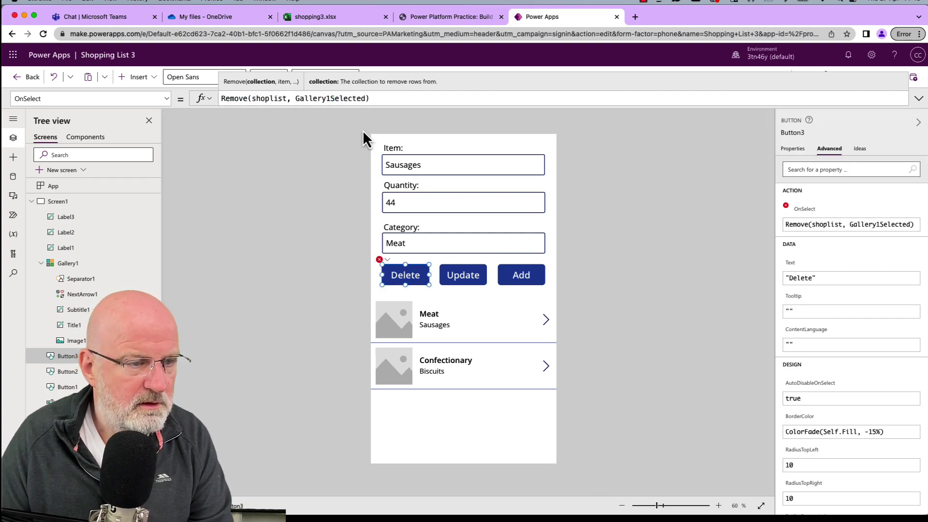
pyautogui.click(646, 214)
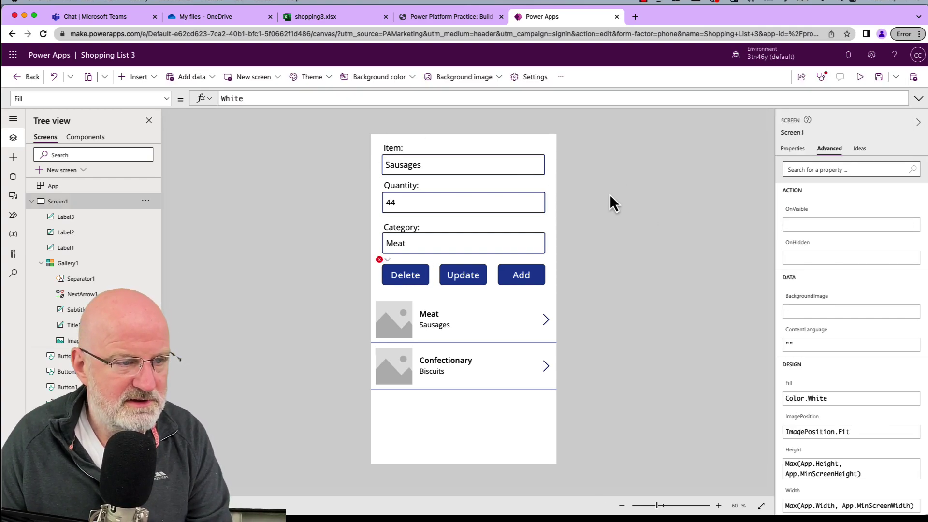
# Add the missing dot to make Gallery1.Selected, then launch the preview.
pyautogui.click(412, 273)
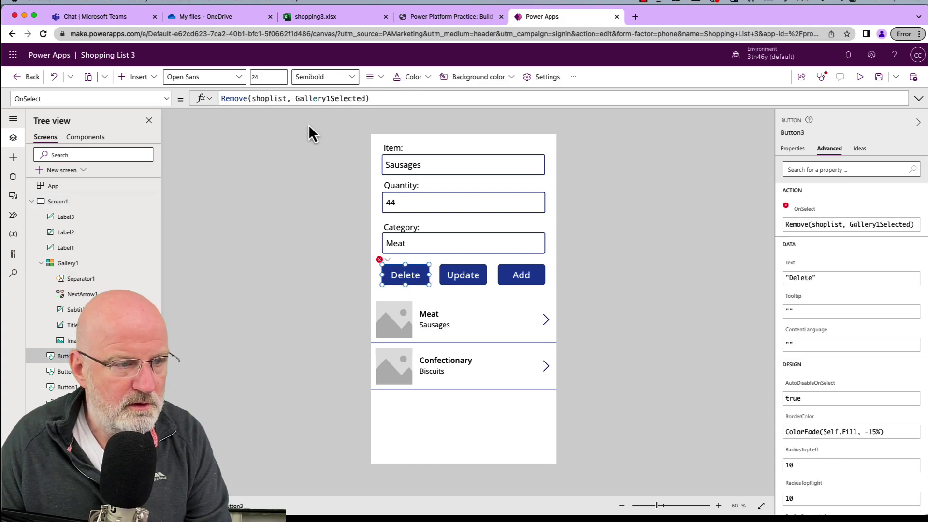
pyautogui.doubleClick(305, 99)
pyautogui.click(330, 98)
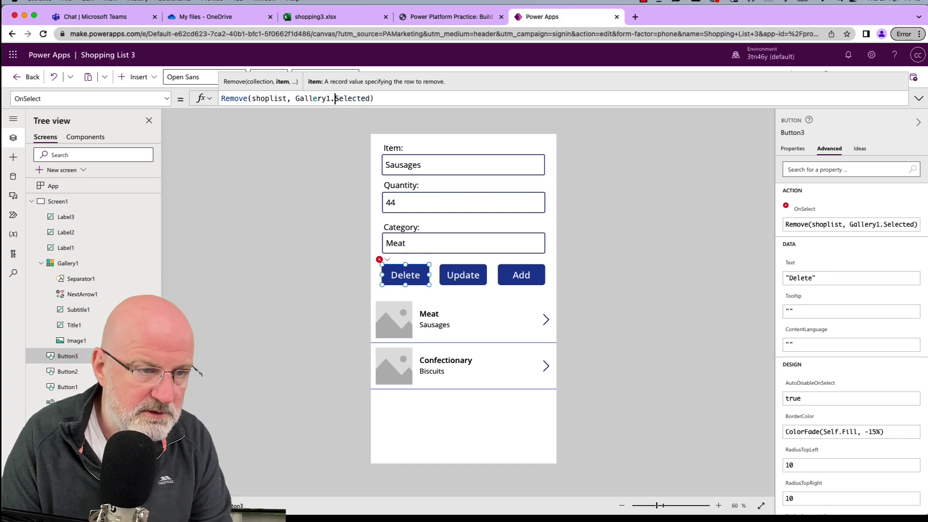
pyautogui.write('.')
pyautogui.click(294, 189)
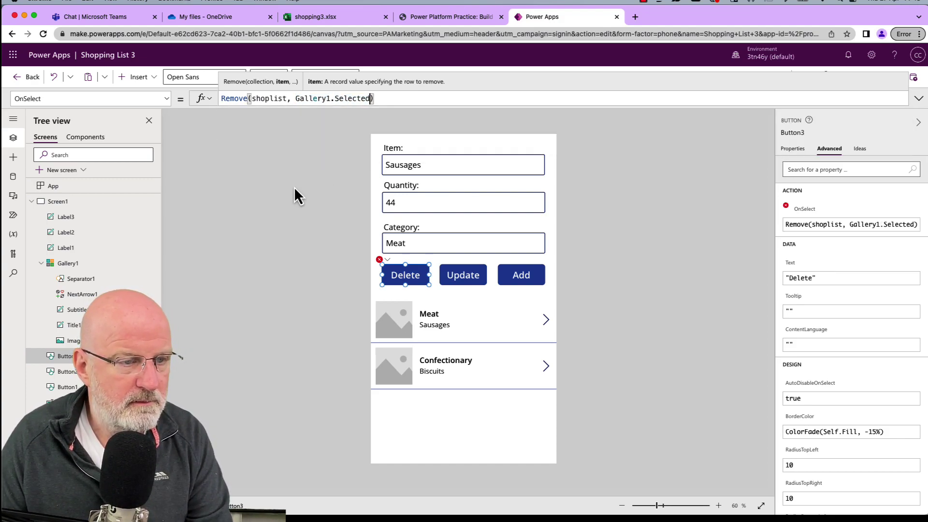
pyautogui.click(861, 78)
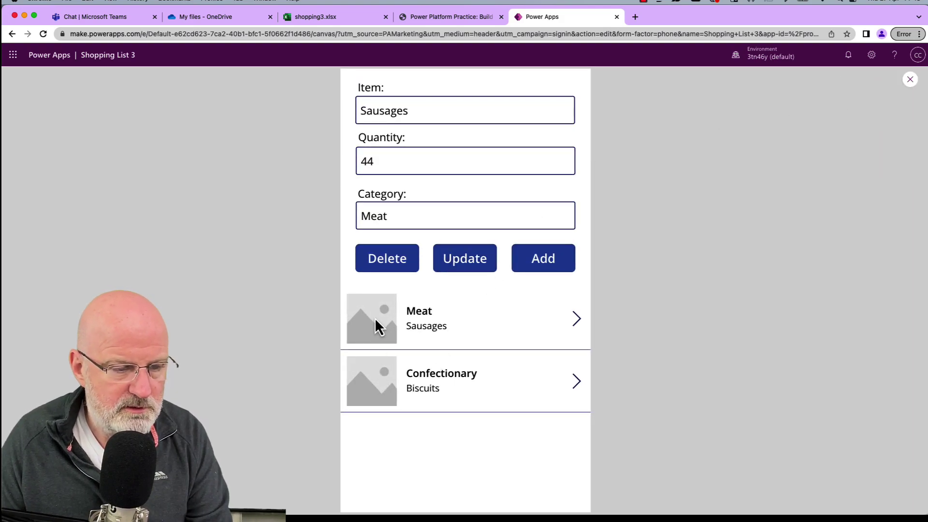
# In preview, delete Sausages, add it back, and select the Biscuits row.
pyautogui.click(405, 264)
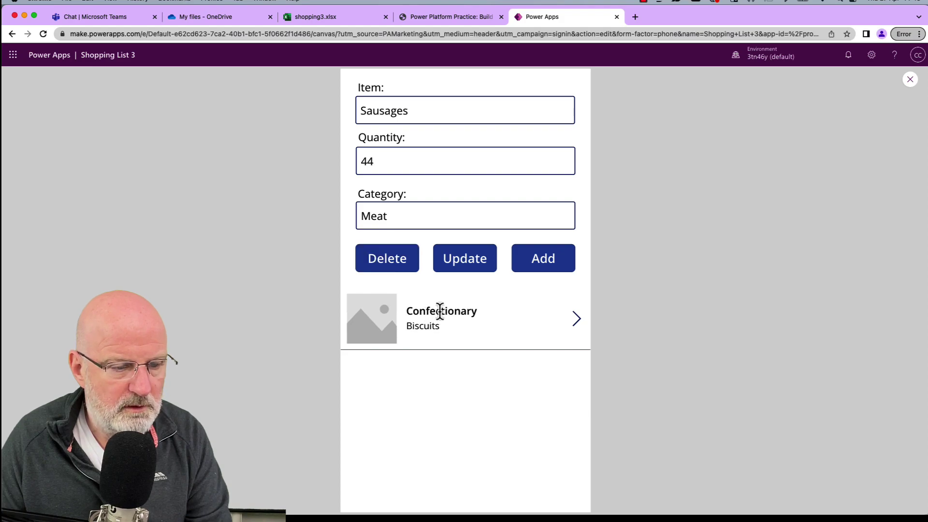
pyautogui.click(544, 259)
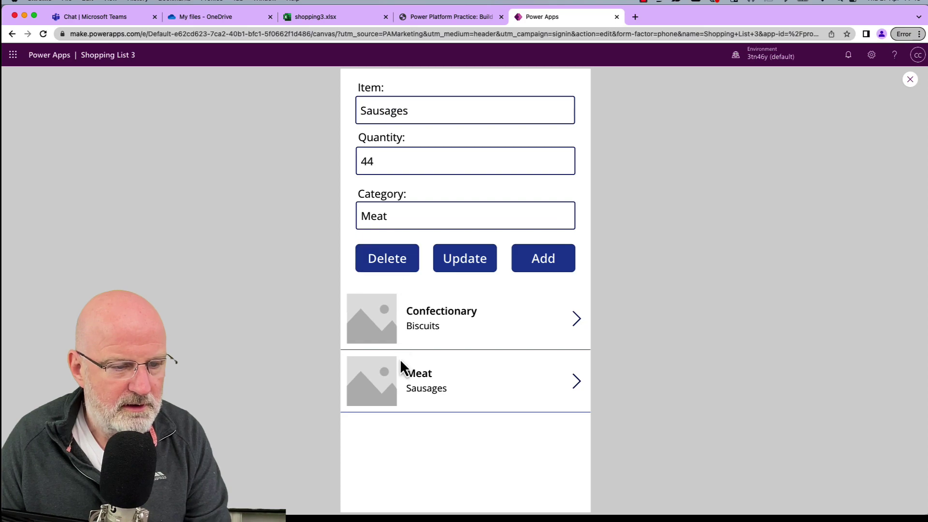
pyautogui.click(381, 329)
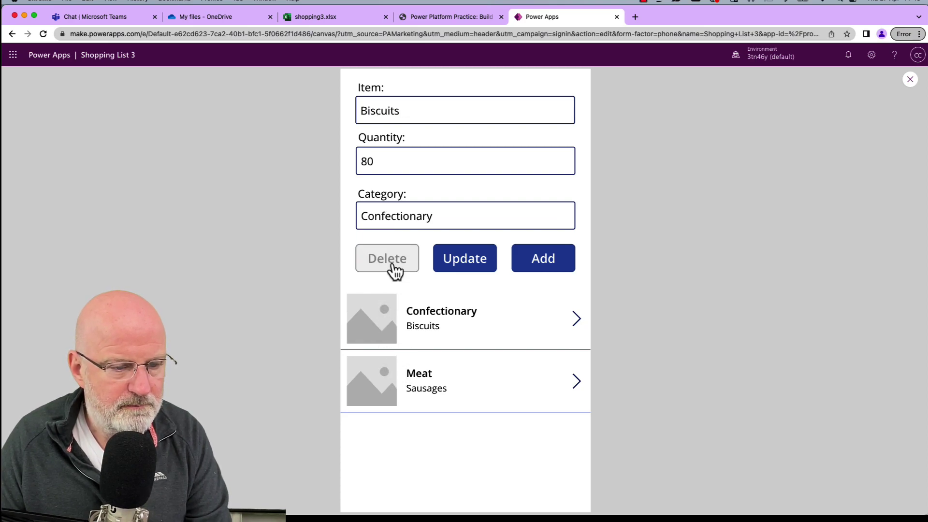
# Check shopping3.xlsx shows only Sausages (Meat, 44), then close the preview.
pyautogui.click(345, 16)
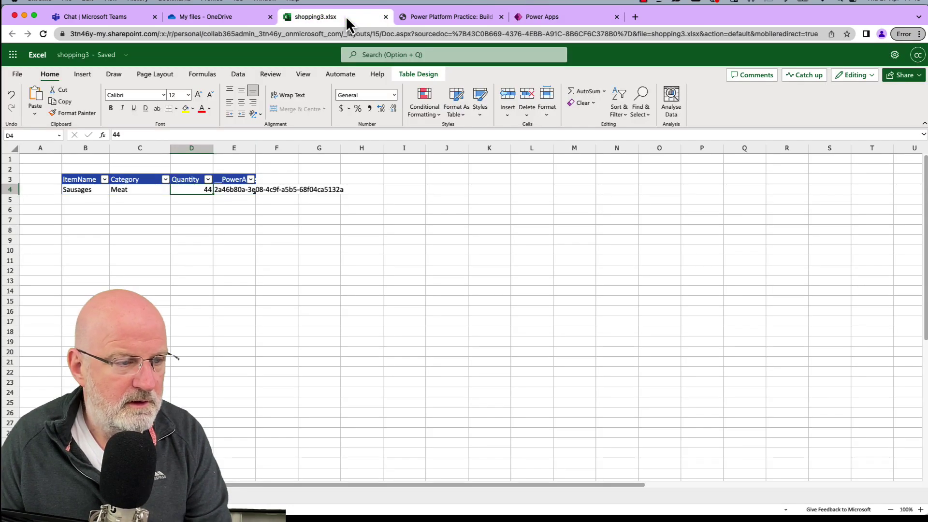
pyautogui.click(540, 16)
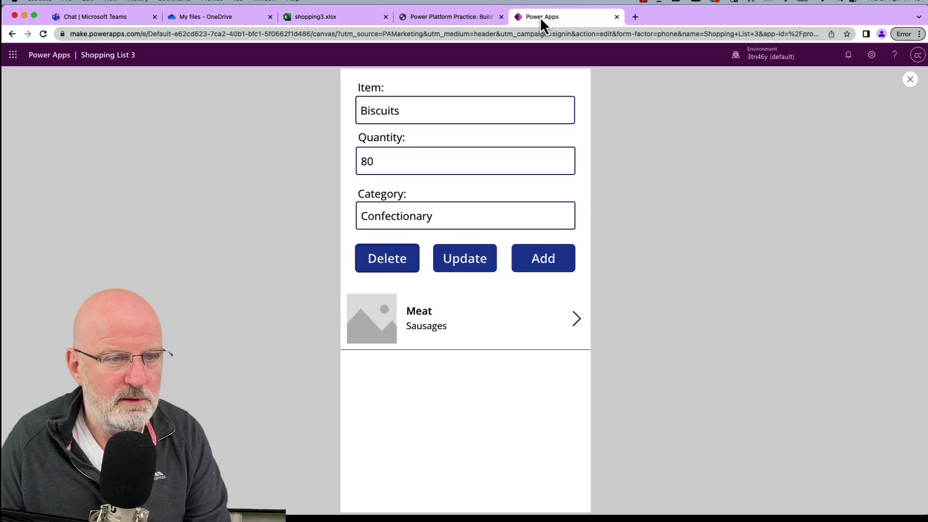
pyautogui.click(909, 79)
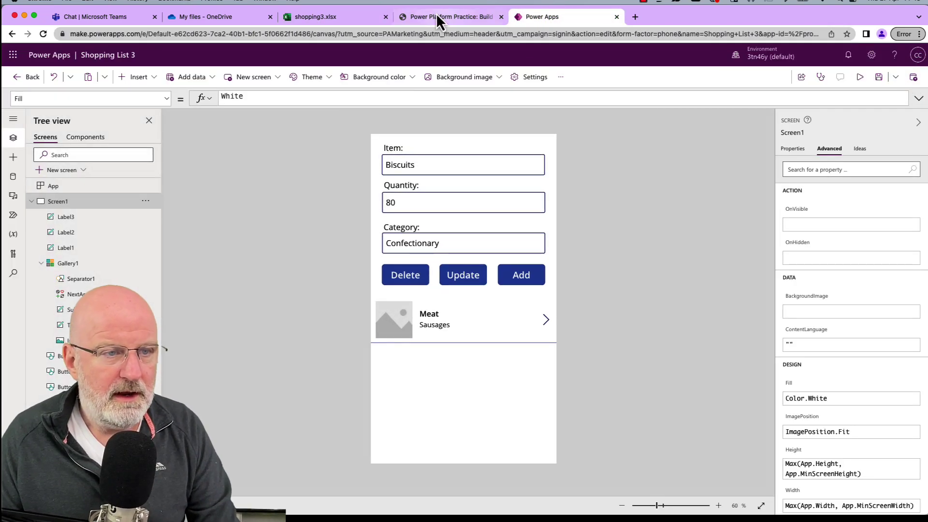
# In the tutorial article, scroll down to Section 3 on automating the shopping list with Power Automate.
pyautogui.click(419, 19)
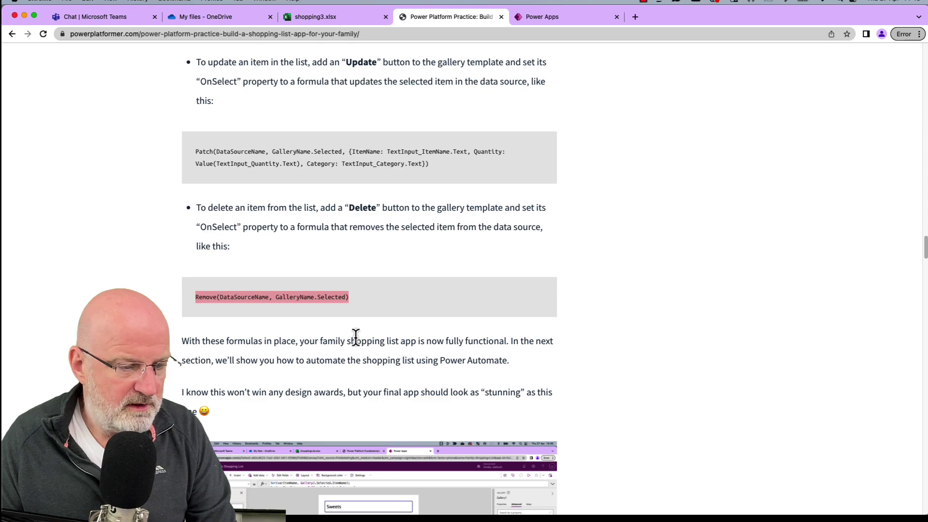
pyautogui.scroll(-5, 356, 337)
pyautogui.scroll(-2, 355, 336)
pyautogui.scroll(4, 392, 280)
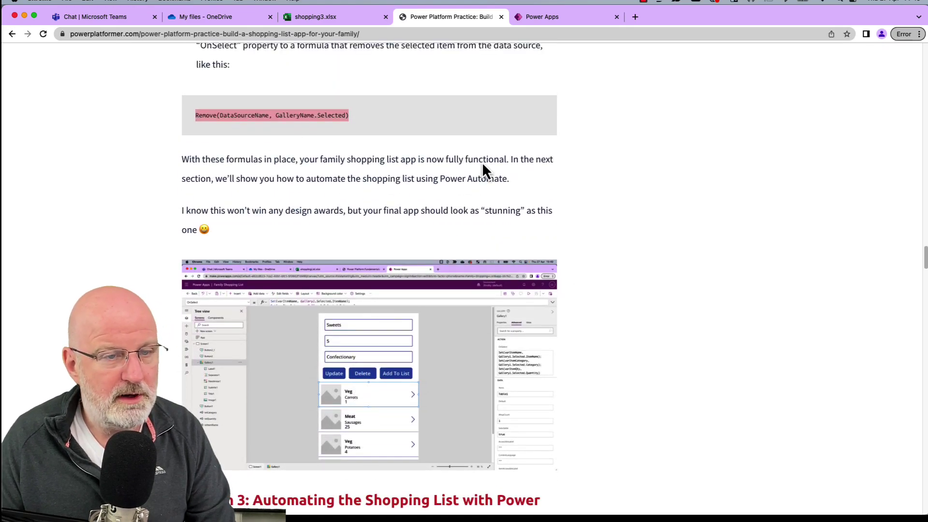
pyautogui.scroll(-4, 447, 239)
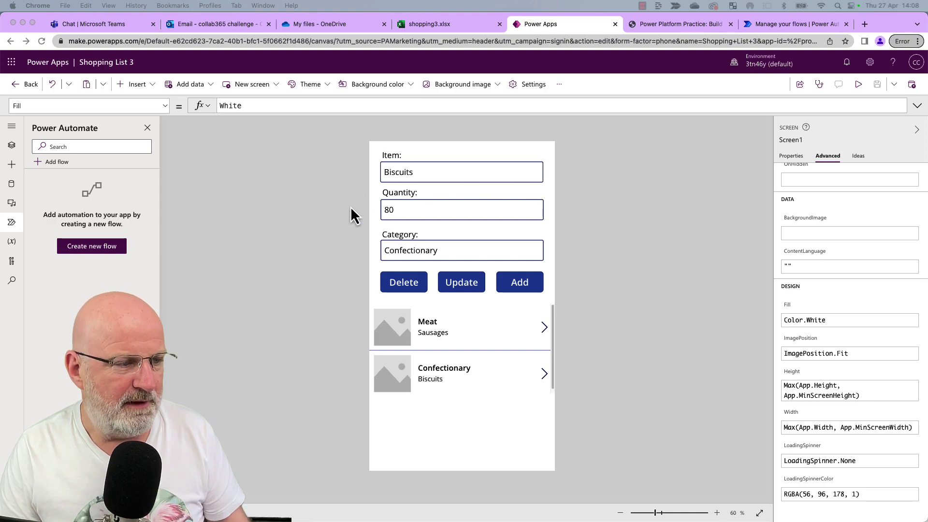
# In the Power Apps editor, reopen the Power Automate pane, start a new flow and load more templates.
pyautogui.click(239, 201)
pyautogui.click(147, 128)
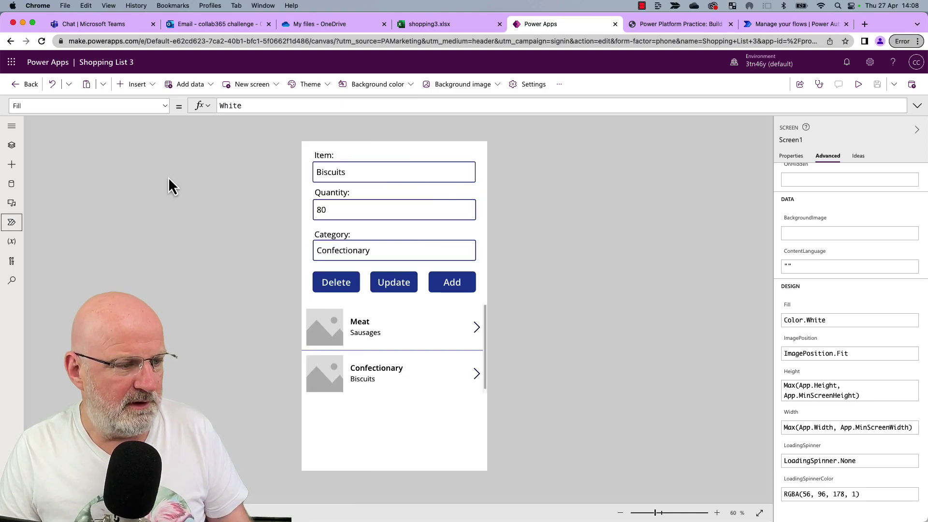
pyautogui.click(13, 222)
pyautogui.click(99, 249)
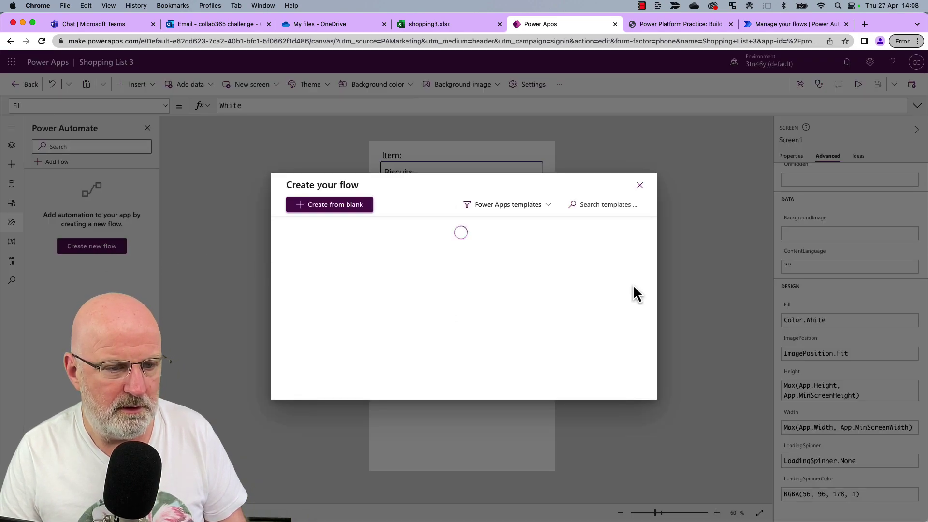
pyautogui.scroll(-5, 498, 268)
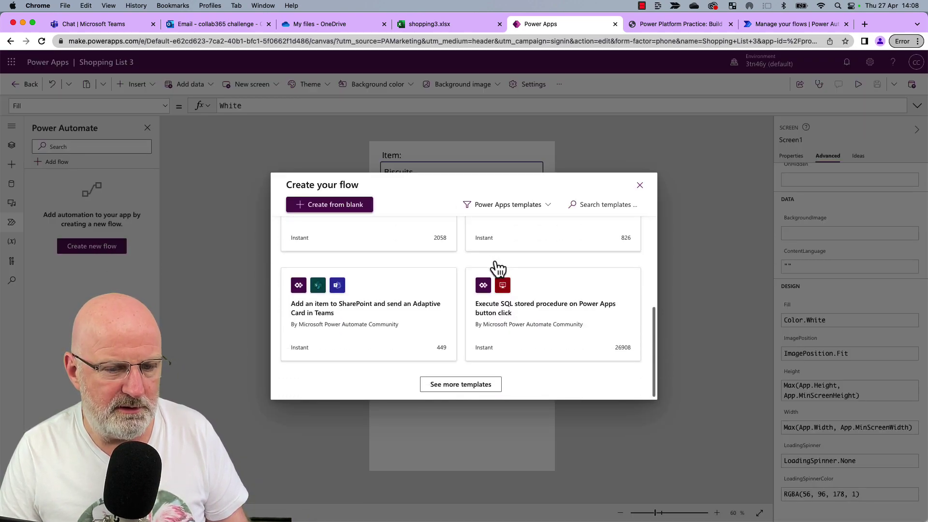
pyautogui.click(465, 388)
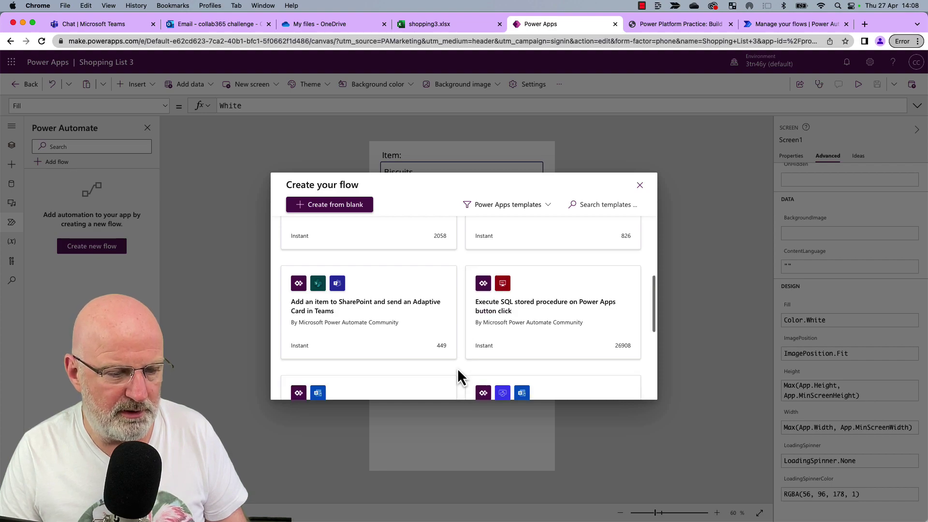
# Create SendEmailOnNewItem from the 'Click a button in Power Apps to send an email' template.
pyautogui.scroll(-1, 458, 368)
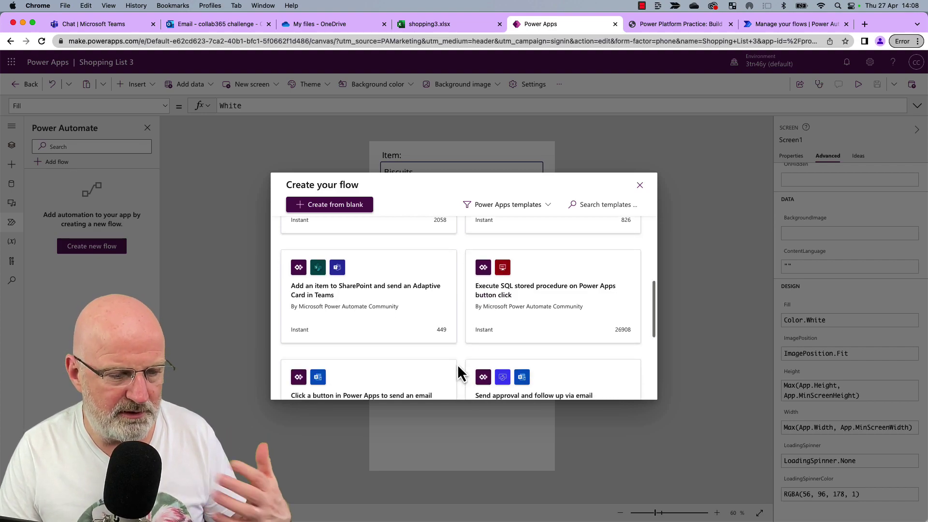
pyautogui.scroll(-2, 458, 373)
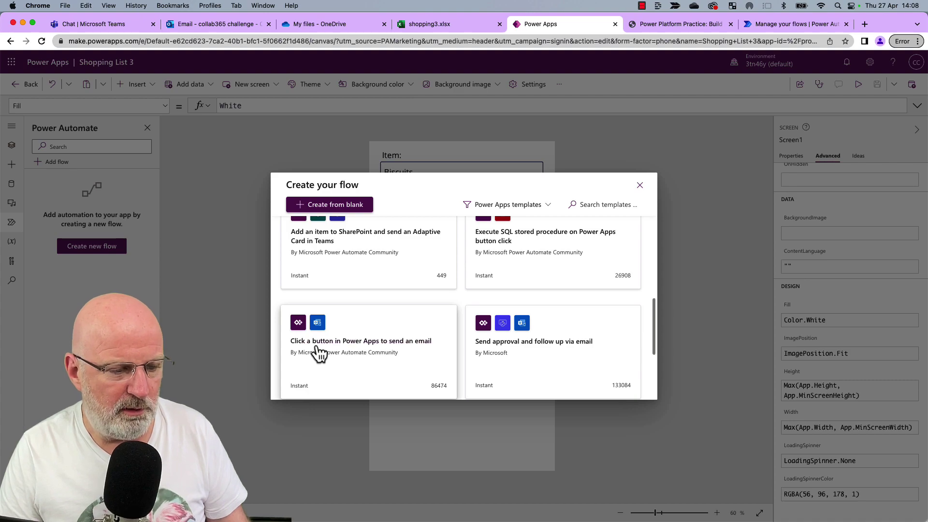
pyautogui.click(372, 349)
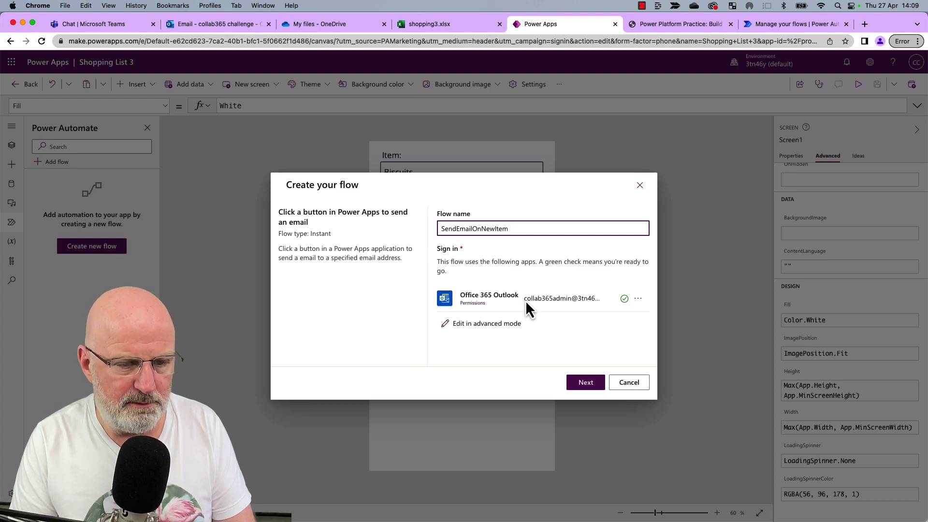
pyautogui.click(586, 390)
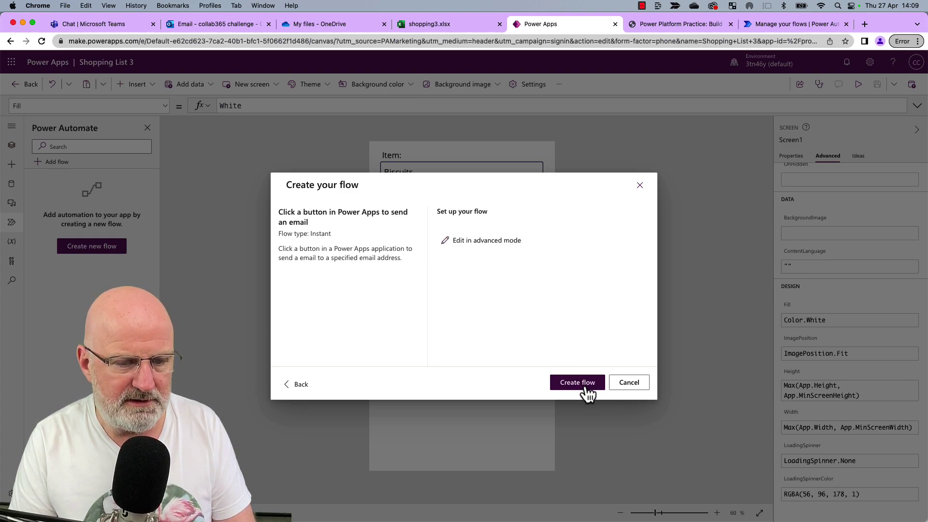
pyautogui.click(593, 384)
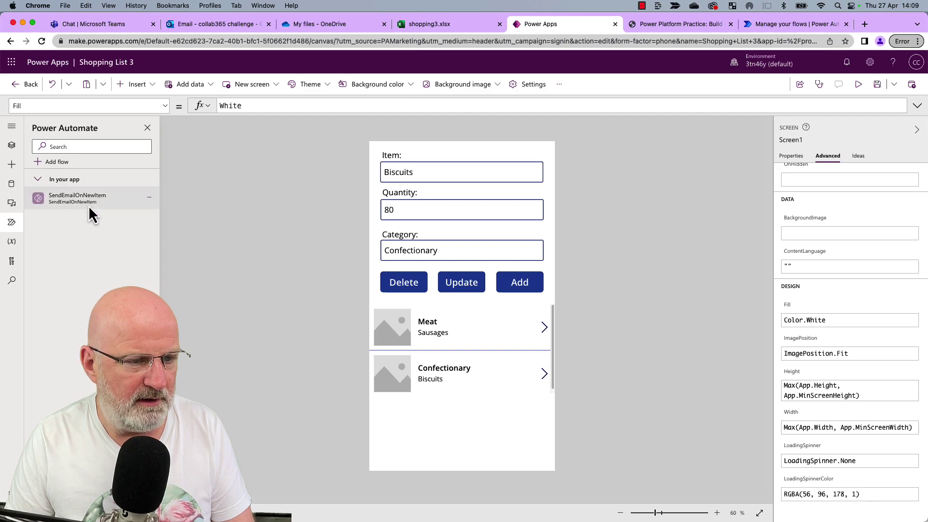
pyautogui.moveTo(86, 204)
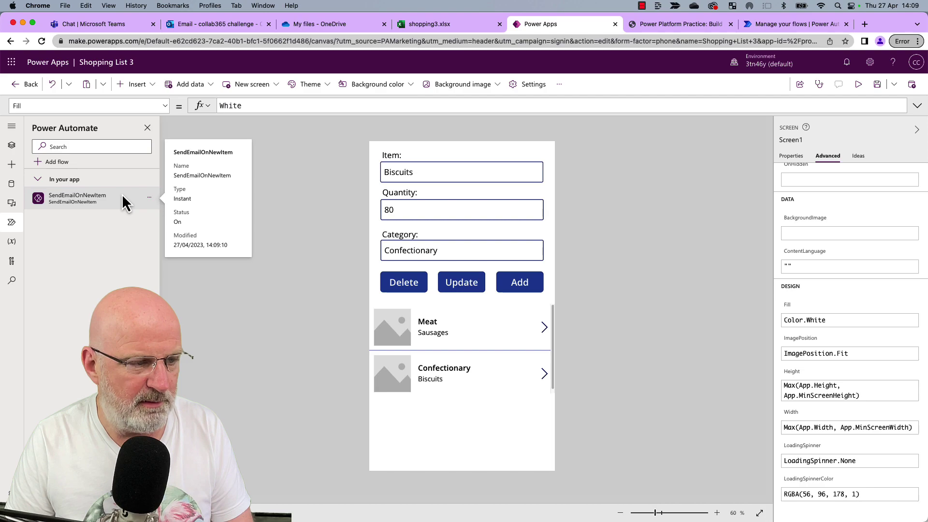
# Add SendEmailOnNewItem.Run(recipient, 'A New Item has been added…', 'Check out the new list…') to the Add button's OnSelect after the Patch call.
pyautogui.click(533, 282)
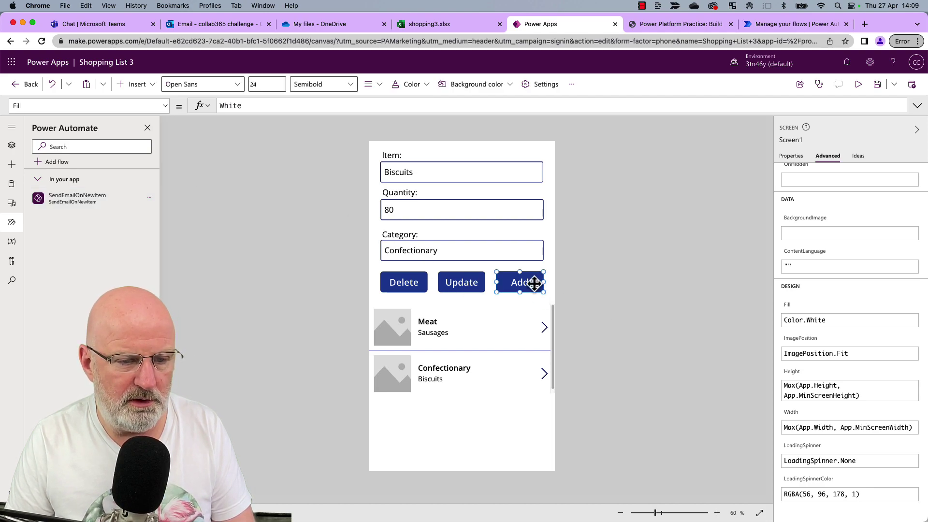
pyautogui.click(916, 106)
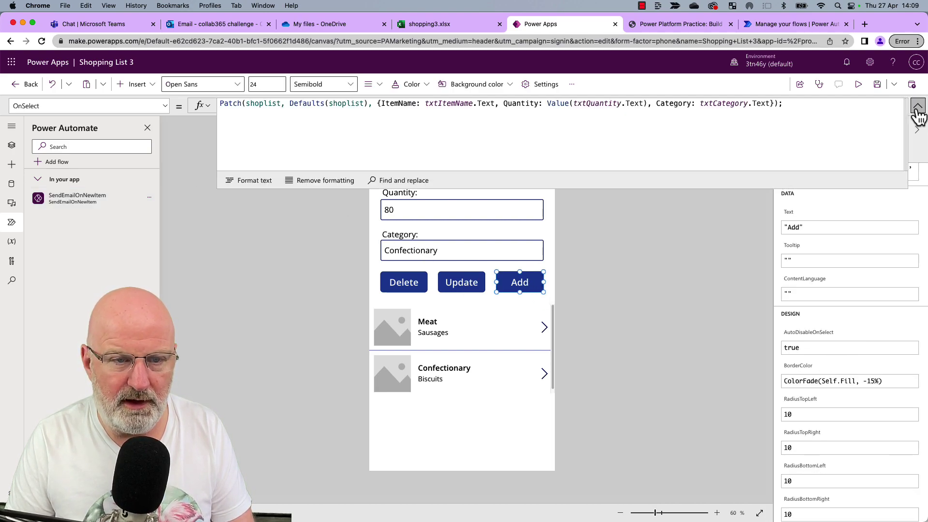
pyautogui.click(841, 112)
pyautogui.hotkey('shift', 'Return')
pyautogui.write('Send')
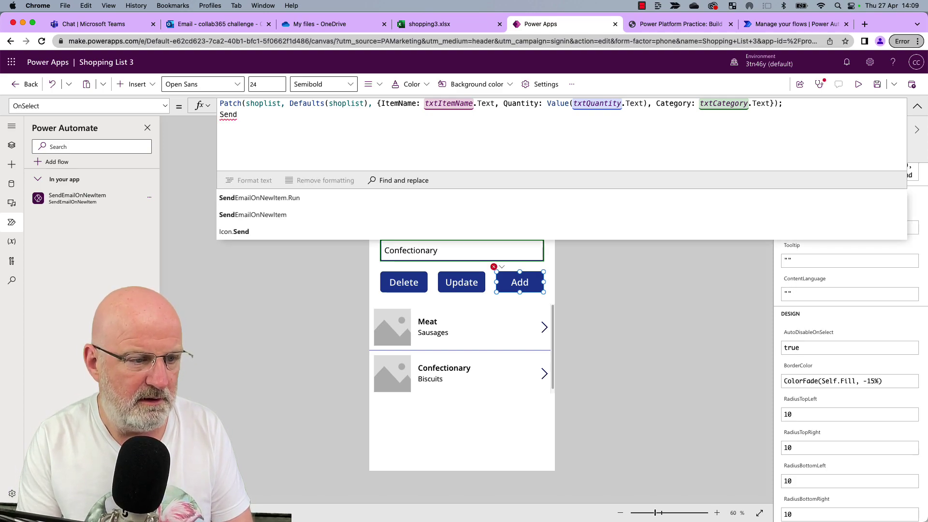
pyautogui.press('Tab')
pyautogui.write('(')
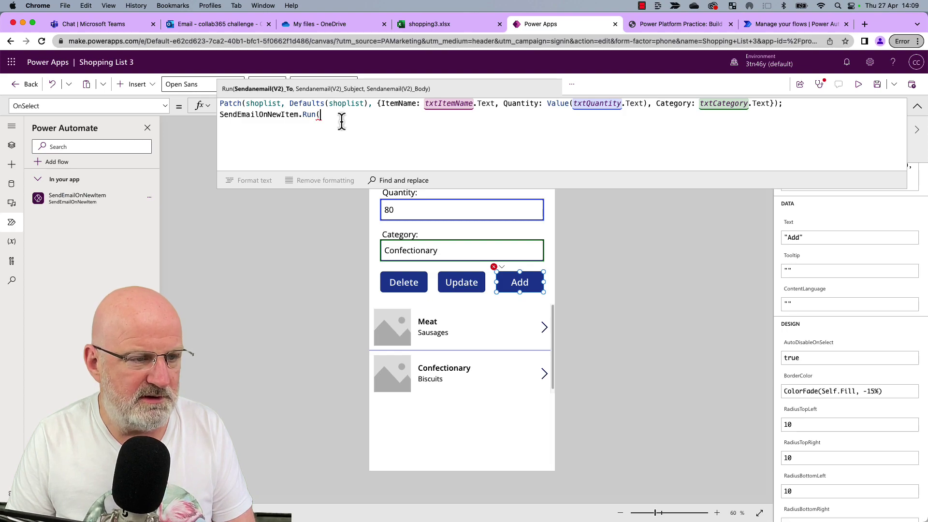
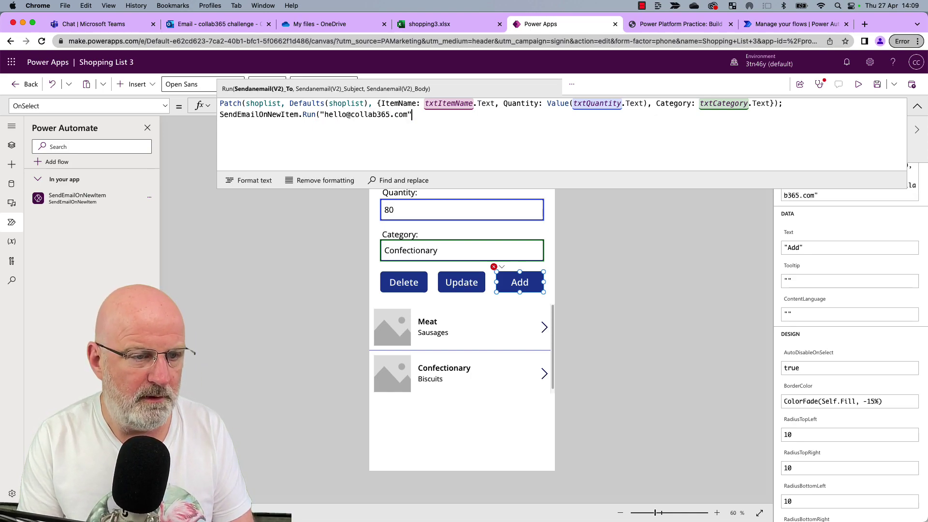
pyautogui.write('", "')
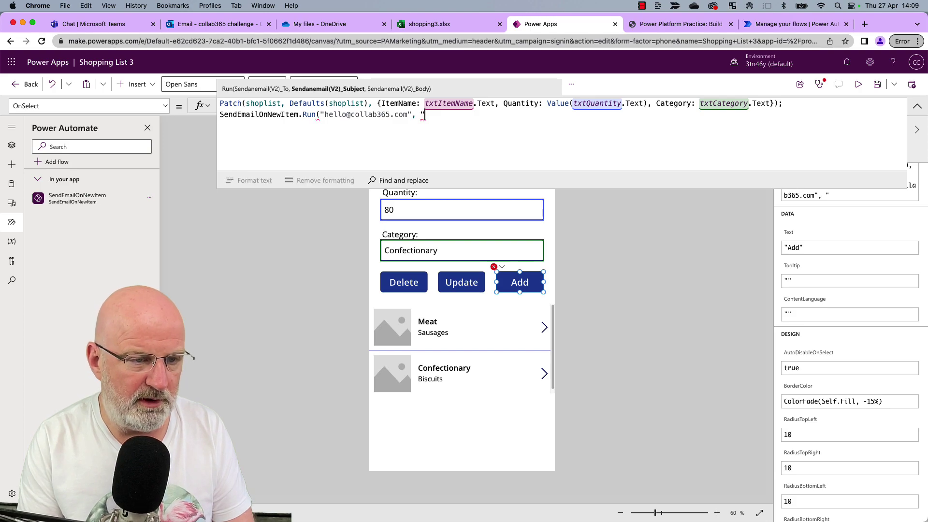
pyautogui.write('A New It')
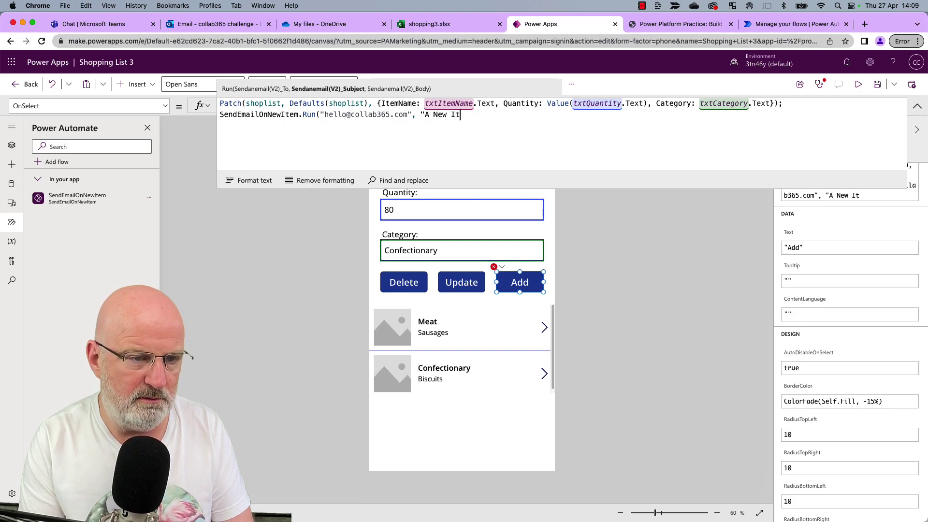
pyautogui.write('em has been adde')
pyautogui.press('BackSpace')
pyautogui.press('BackSpace')
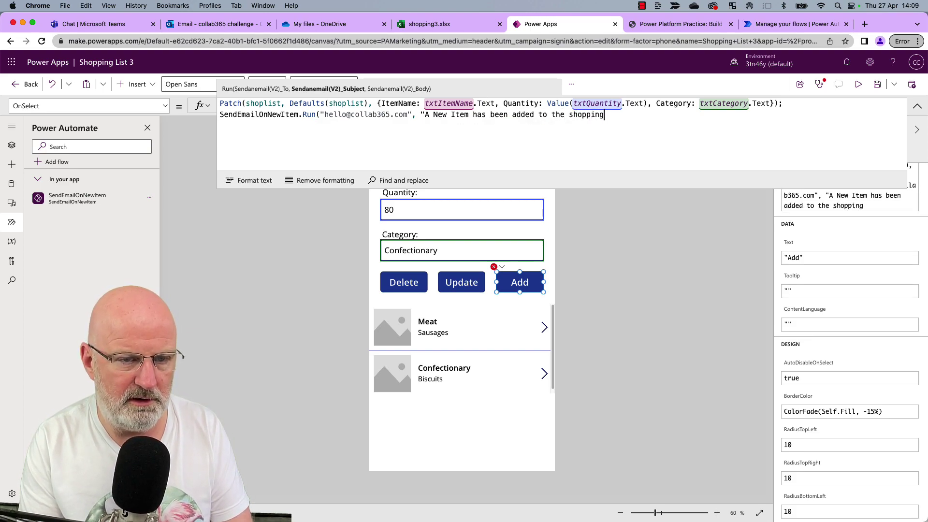
pyautogui.write(', ')
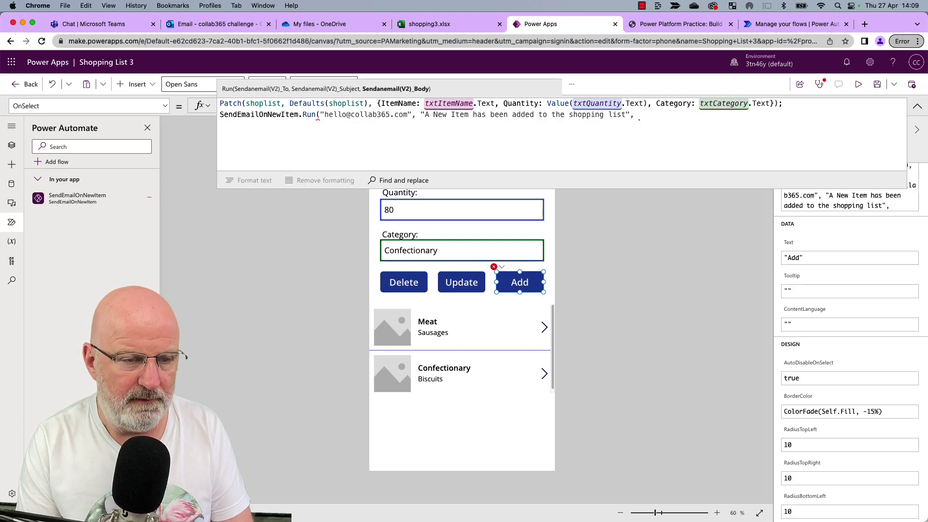
pyautogui.write('"Check ')
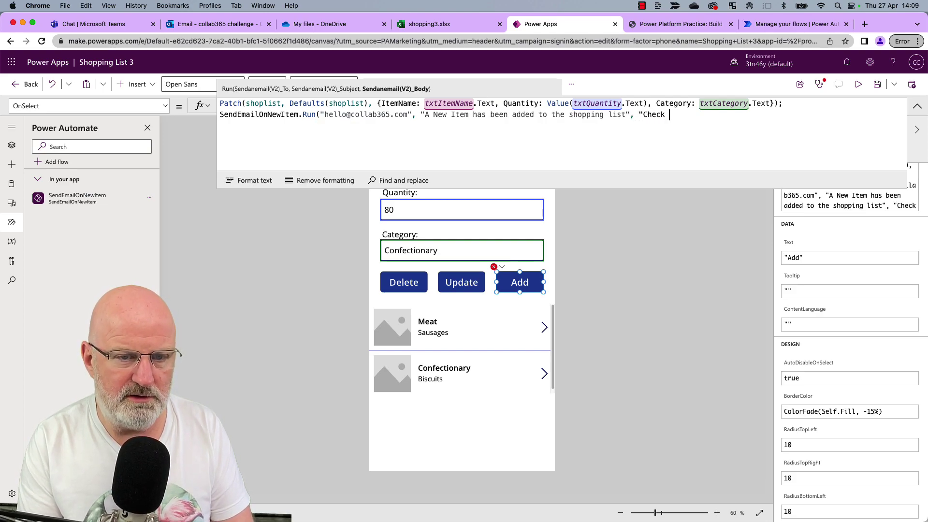
pyautogui.write('out the new list as som')
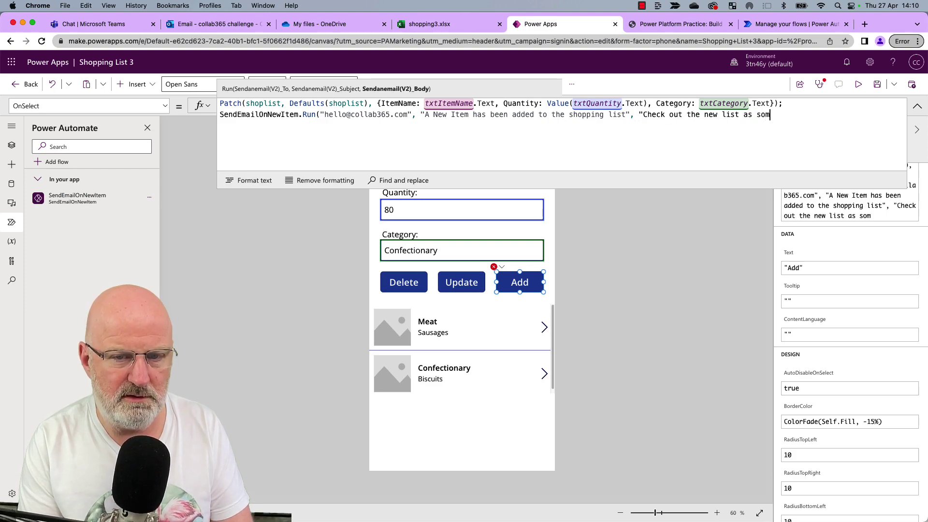
pyautogui.write('eone added an item"')
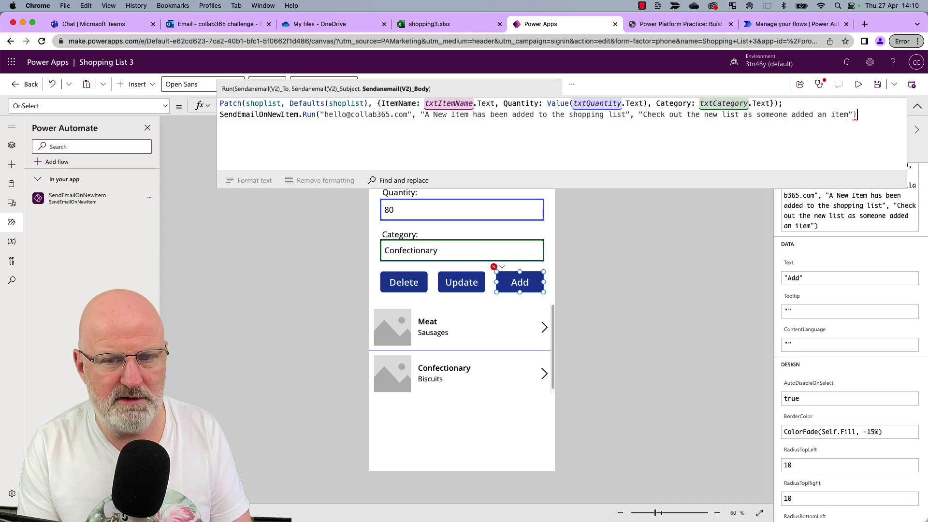
pyautogui.write(')')
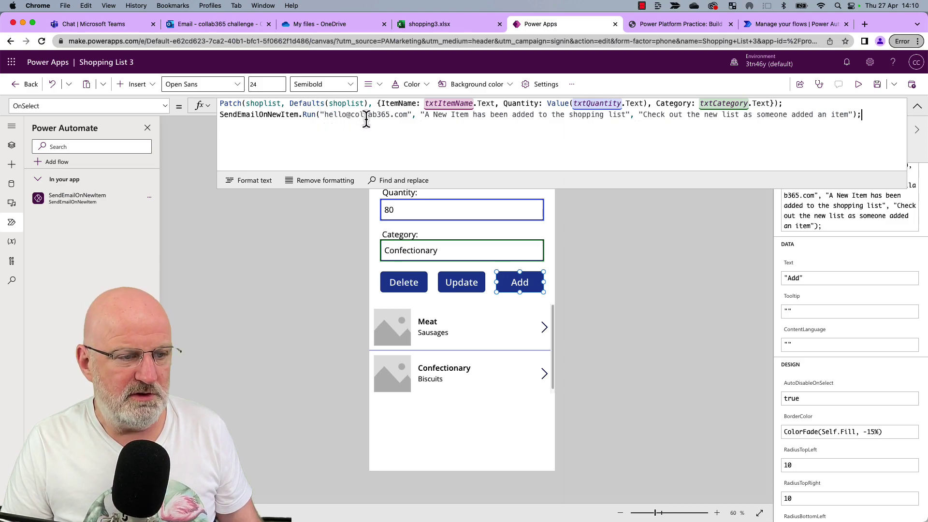
# Collapse the formula editor, preview the app and add the Biscuits item to fire the flow.
pyautogui.click(719, 255)
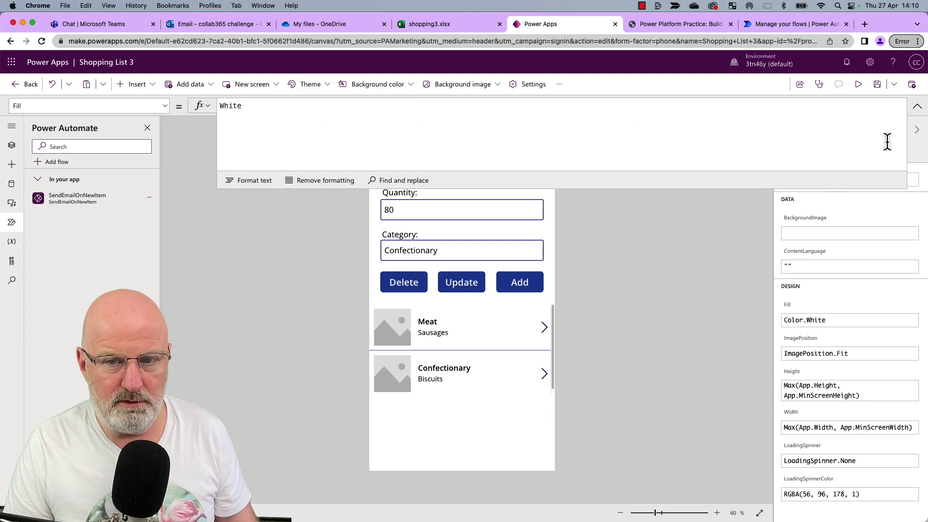
pyautogui.click(916, 105)
pyautogui.click(859, 85)
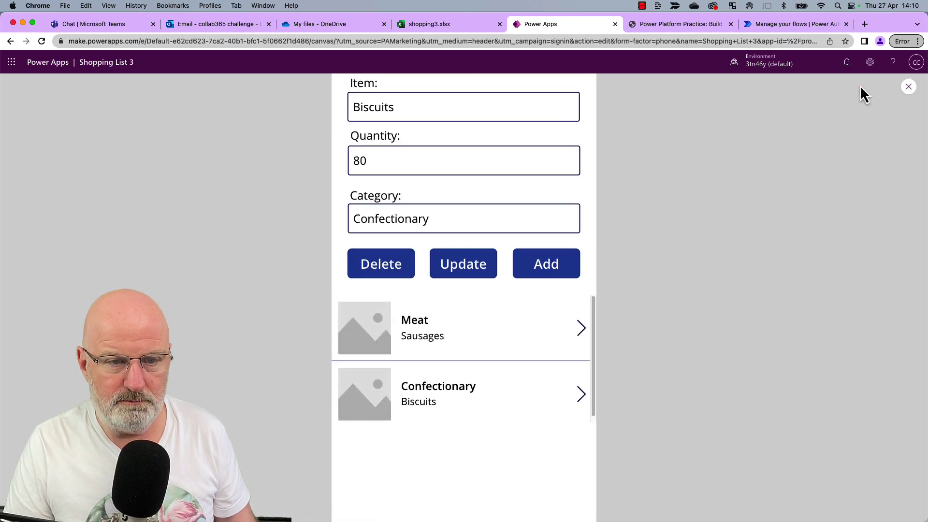
pyautogui.click(537, 272)
pyautogui.click(540, 271)
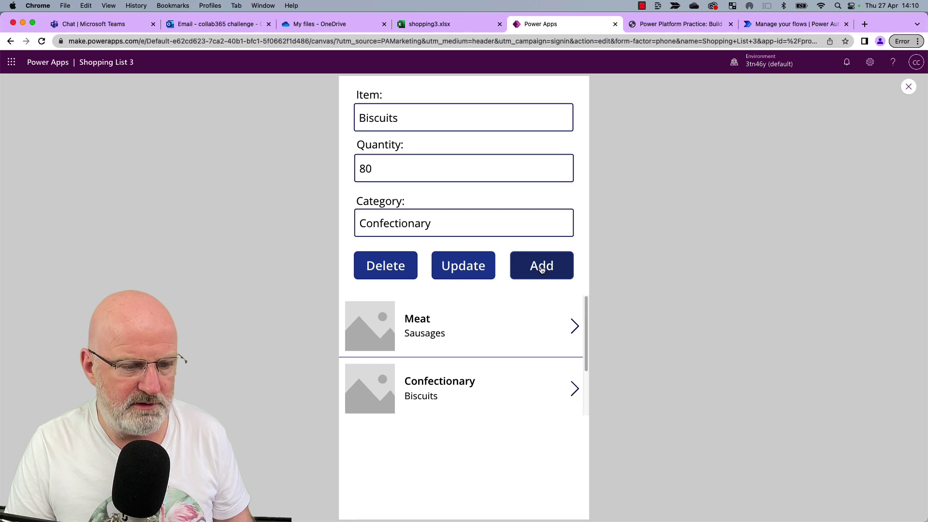
# Open Outlook from the Microsoft 365 app launcher and view the flow's new-item email in Sent Items.
pyautogui.click(131, 26)
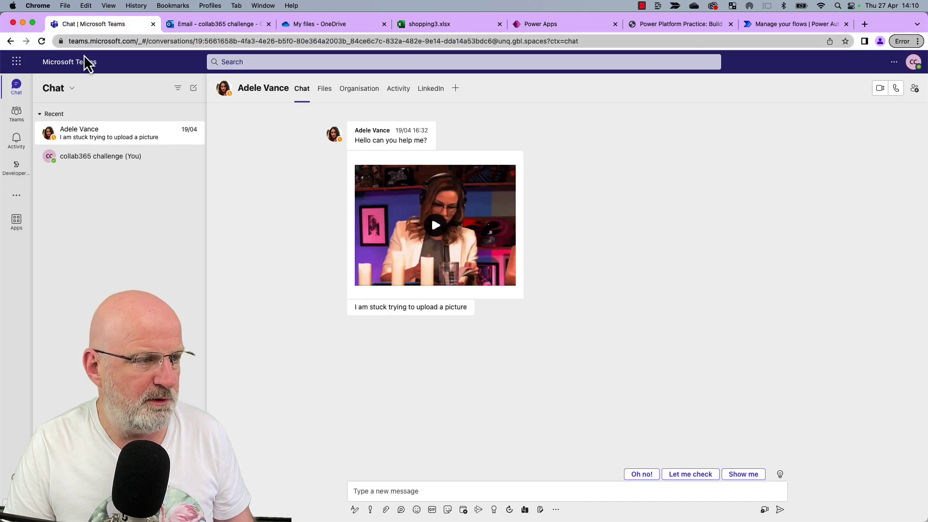
pyautogui.click(17, 63)
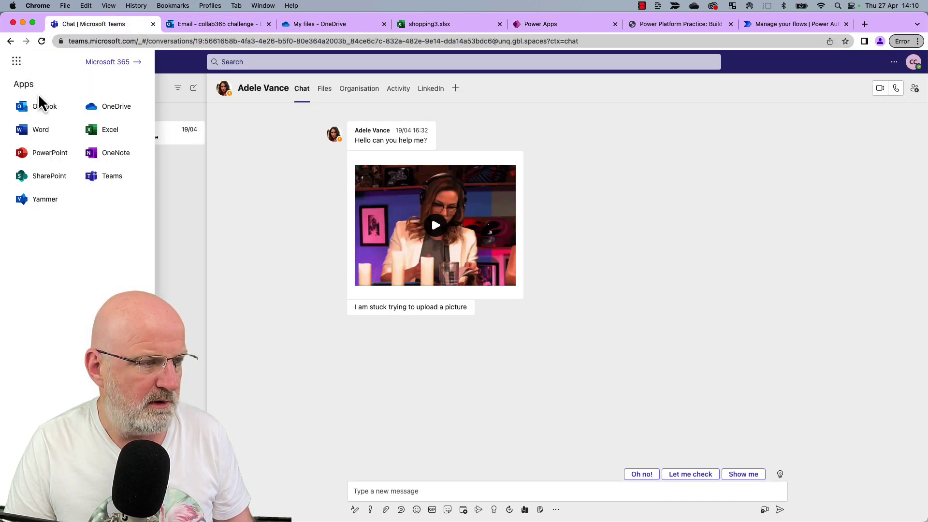
pyautogui.click(44, 105)
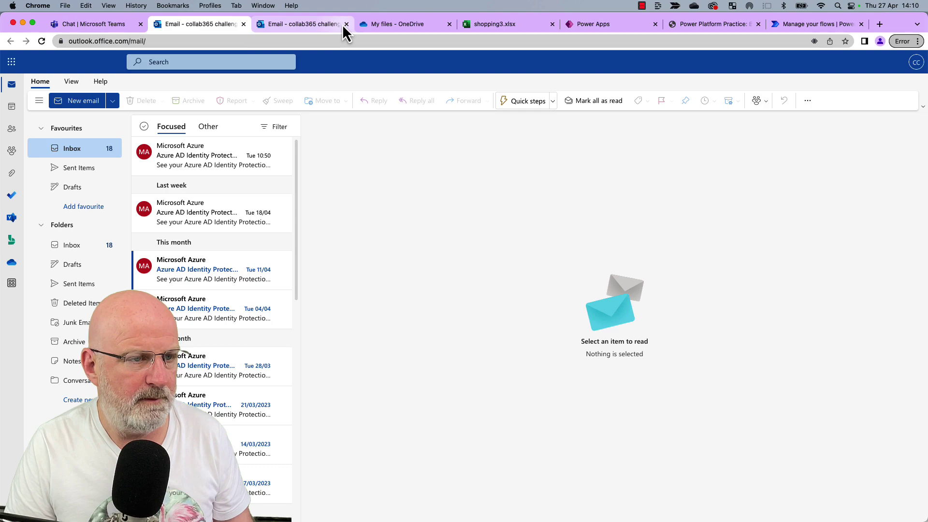
pyautogui.click(346, 24)
pyautogui.click(94, 174)
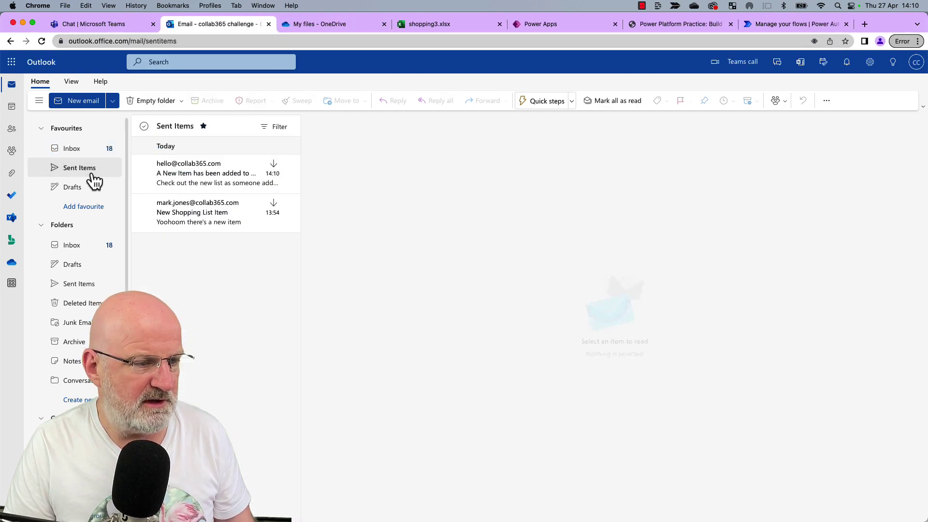
pyautogui.click(203, 195)
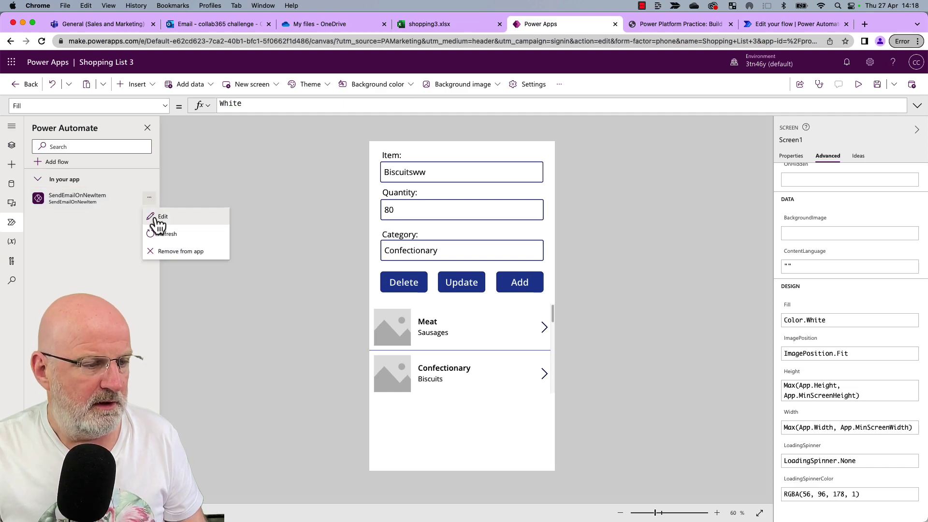
# Open the SendEmailOnNewItem flow, delete its existing Teams posting step and review the email step.
pyautogui.click(159, 217)
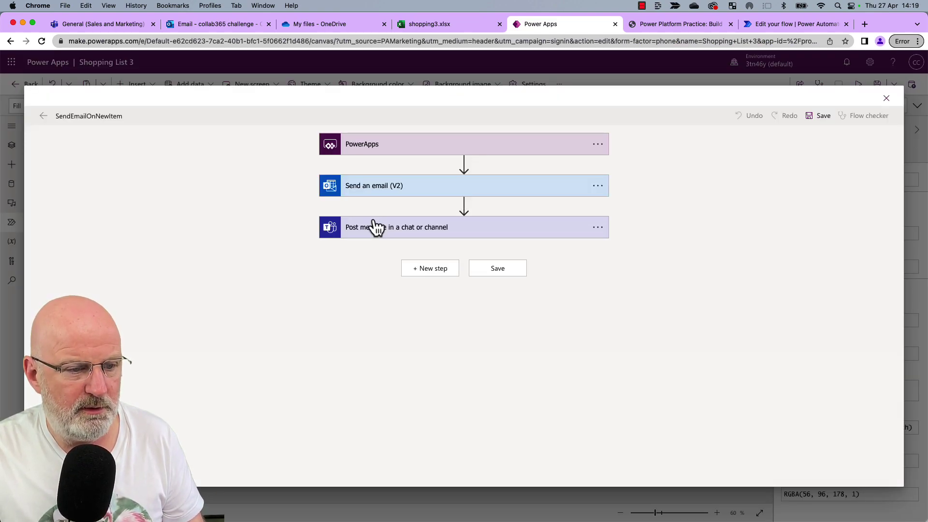
pyautogui.click(597, 227)
pyautogui.click(633, 348)
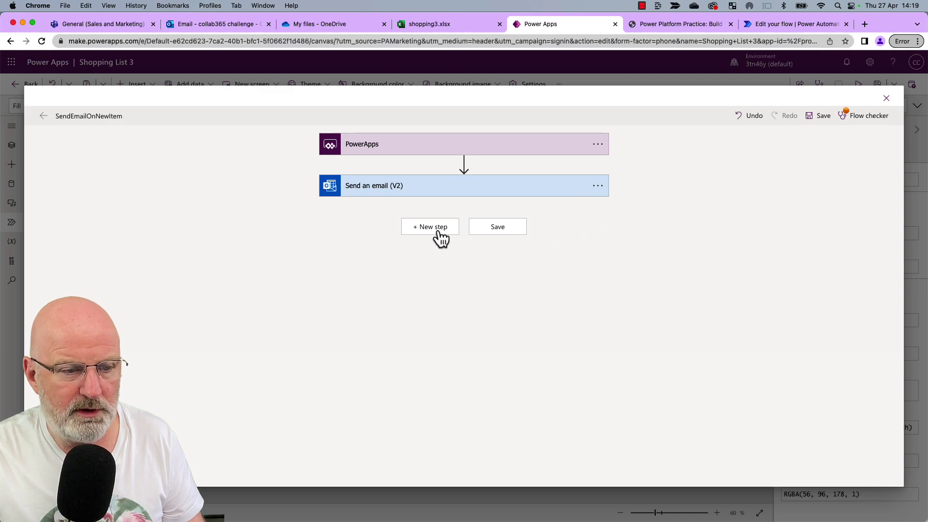
pyautogui.click(428, 192)
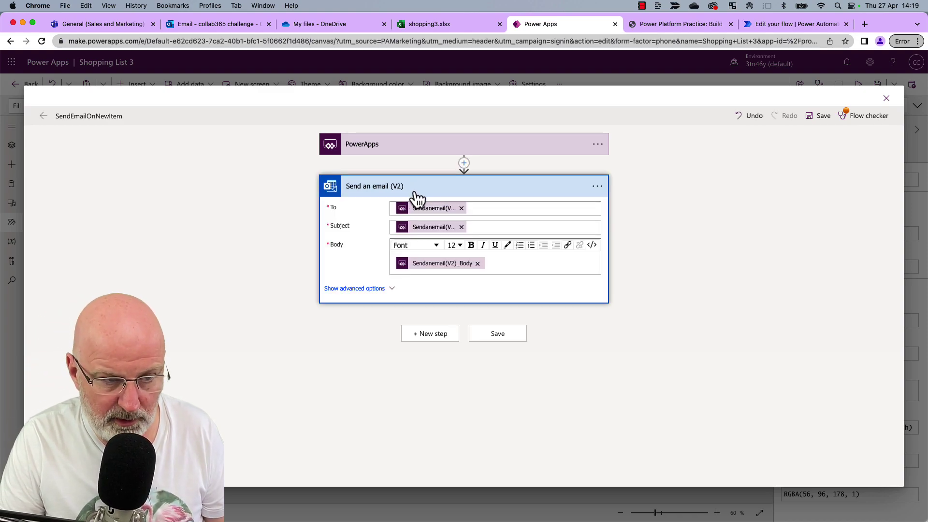
# Add a Microsoft Teams step after Send an email (V2) and search its actions.
pyautogui.click(434, 339)
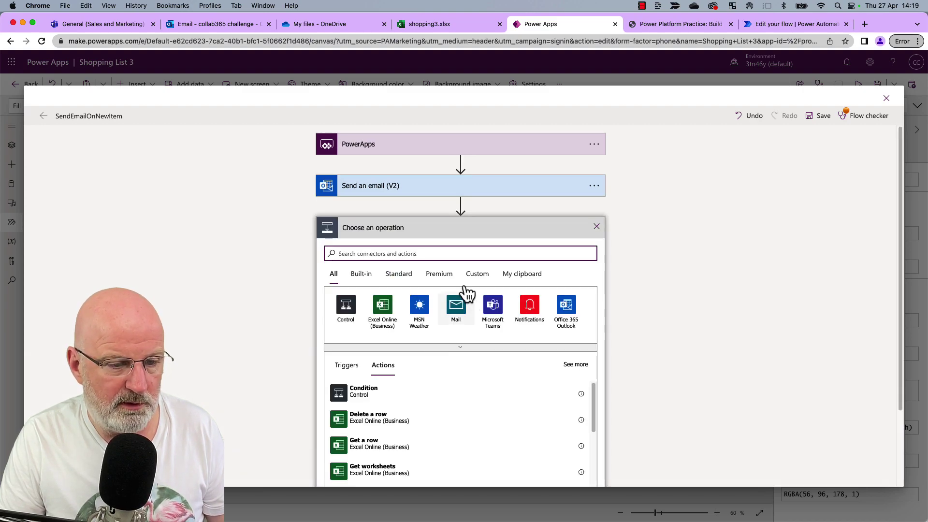
pyautogui.write('teams')
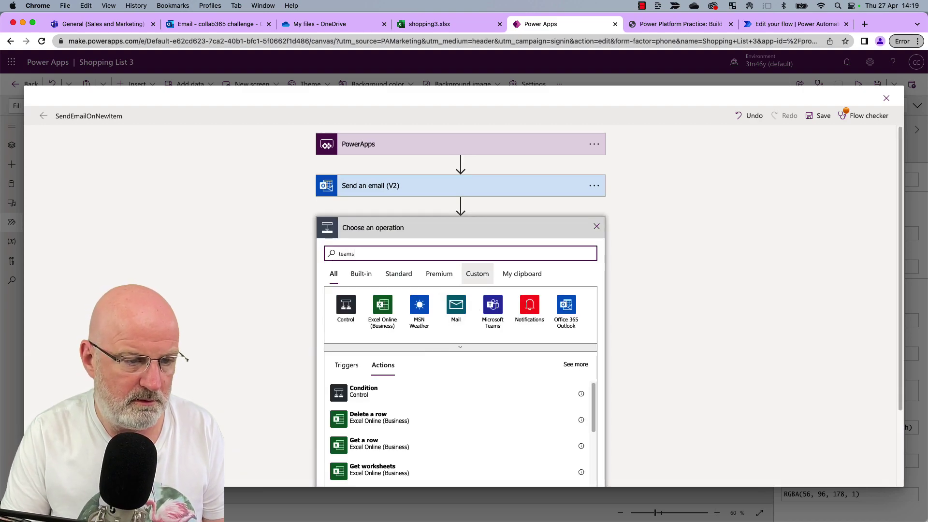
pyautogui.click(345, 309)
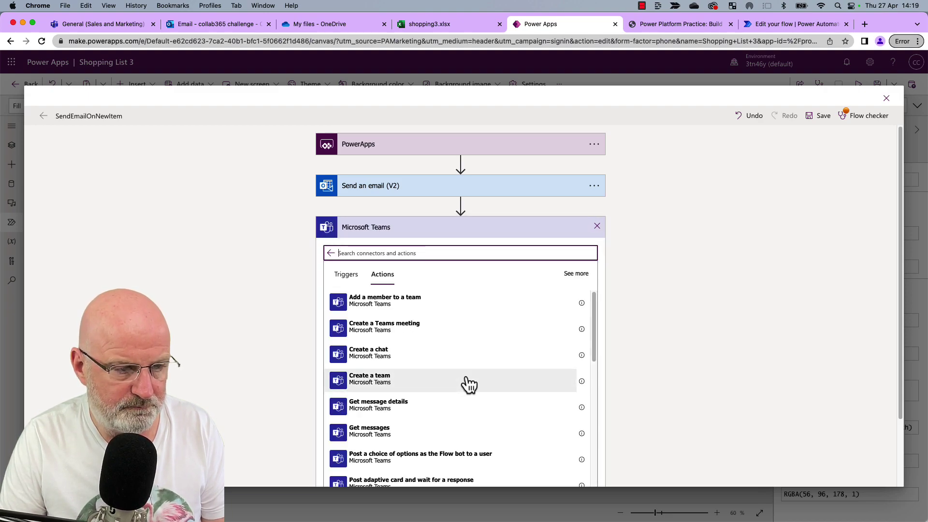
pyautogui.scroll(-8, 469, 384)
pyautogui.scroll(-8, 469, 384)
pyautogui.scroll(-2, 469, 384)
pyautogui.write('send')
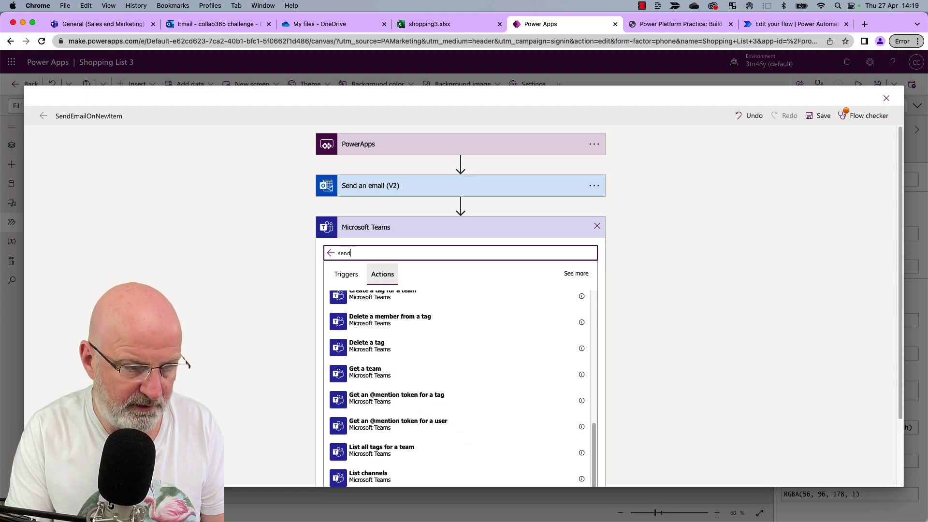
pyautogui.press('BackSpace')
pyautogui.press('BackSpace')
pyautogui.press('BackSpace')
pyautogui.press('BackSpace')
# Choose 'Post message in a chat or channel', with Post as set to User and Post in set to Channel.
pyautogui.write('channel')
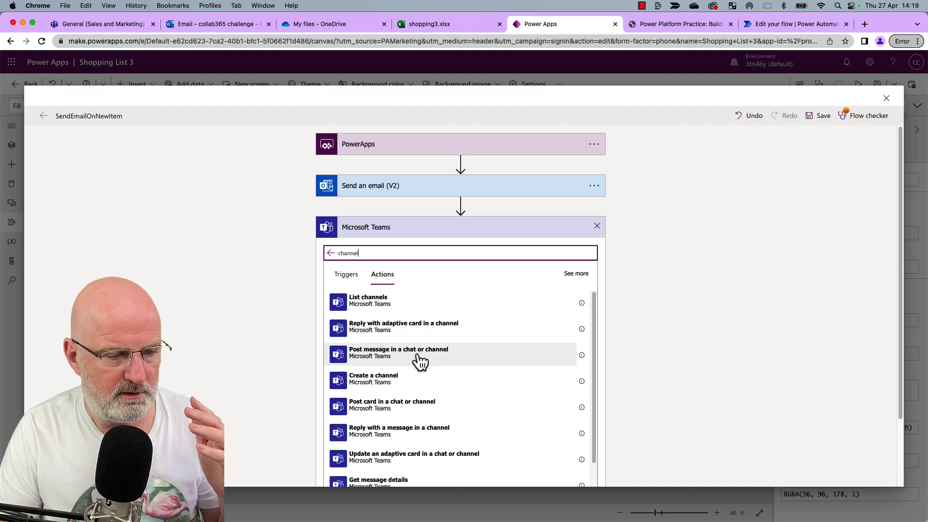
pyautogui.click(418, 358)
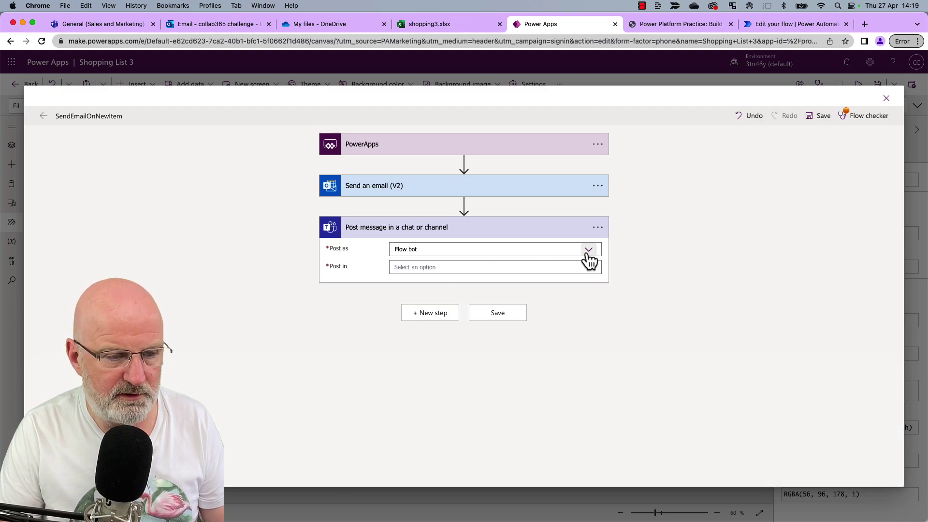
pyautogui.click(587, 251)
pyautogui.click(459, 265)
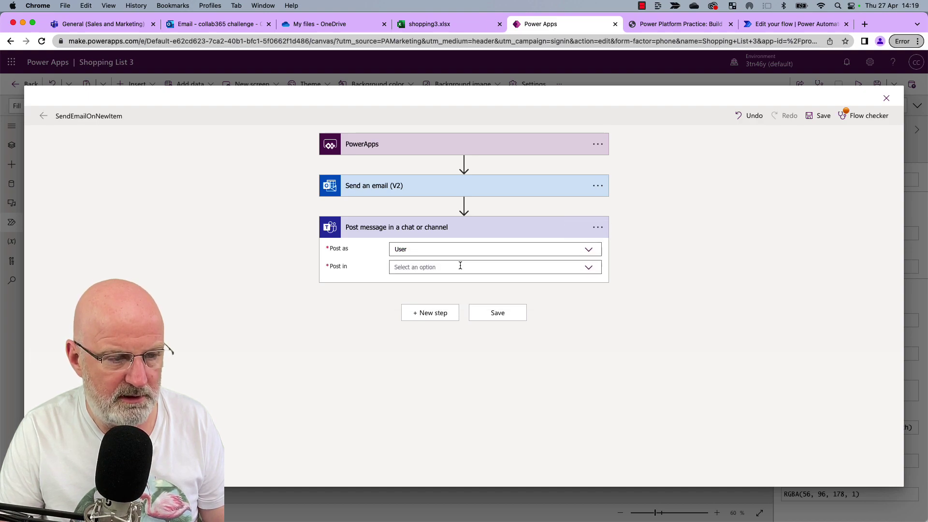
pyautogui.click(587, 268)
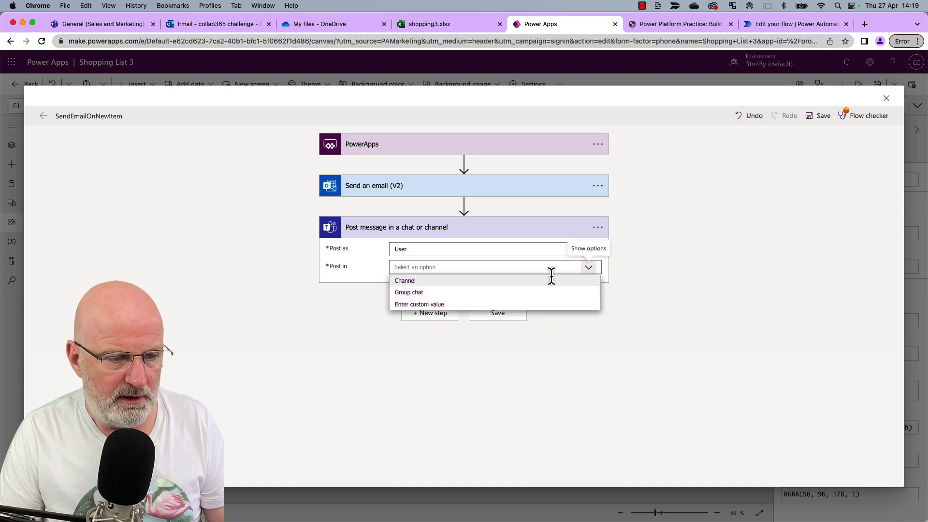
pyautogui.click(520, 281)
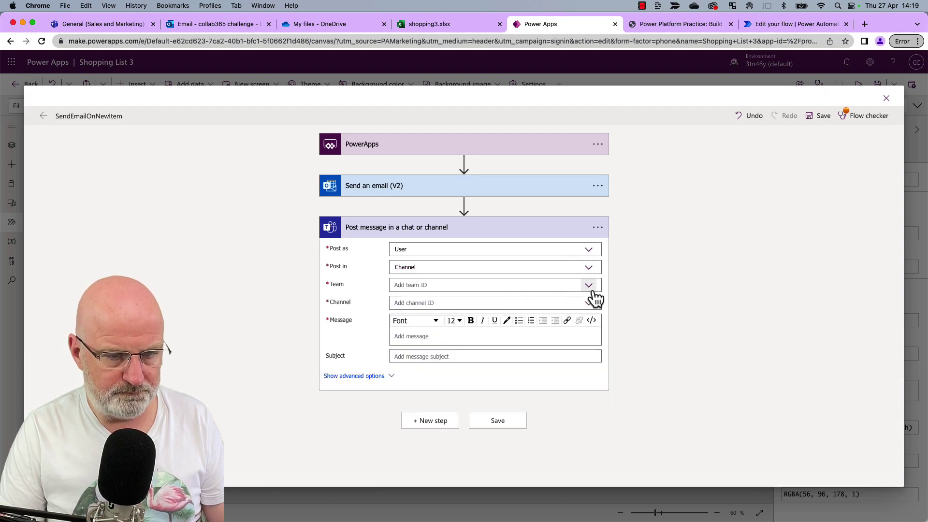
# Check the team's Monthly Reports channel in Teams, then go back to the flow editor.
pyautogui.click(117, 24)
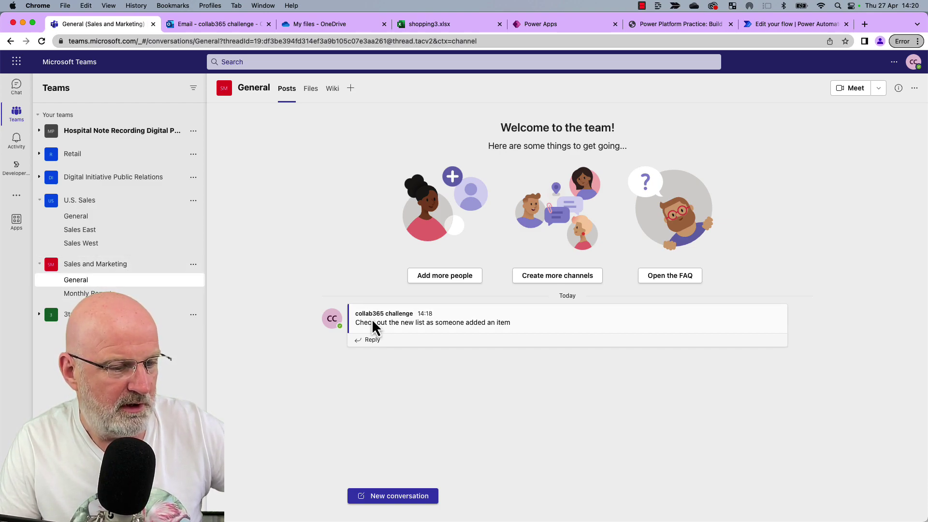
pyautogui.click(92, 293)
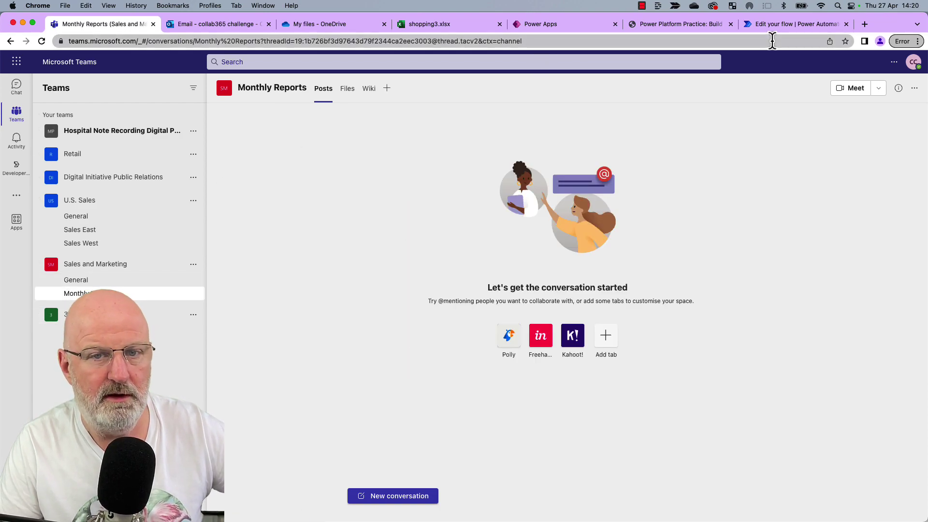
pyautogui.click(567, 23)
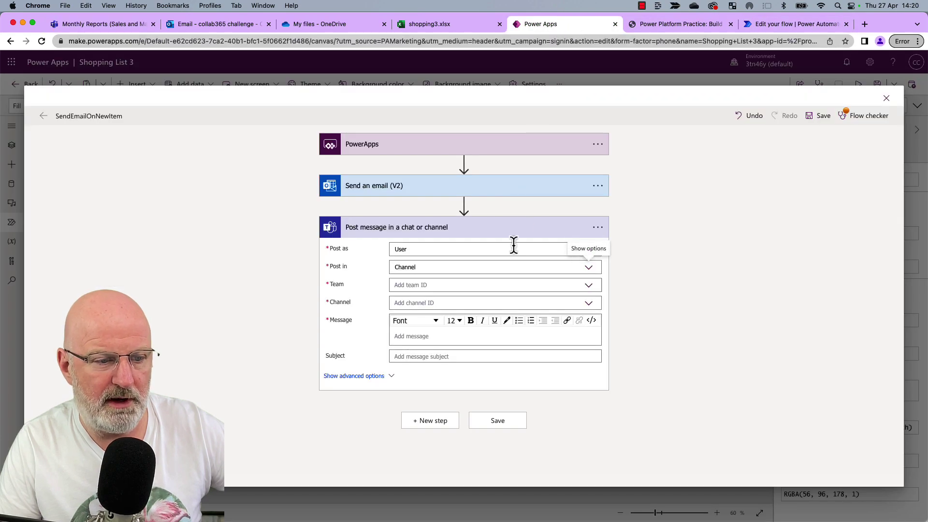
# Set Team to Sales and Marketing, Channel to Monthly Reports and Message to the email Body, then save.
pyautogui.click(589, 286)
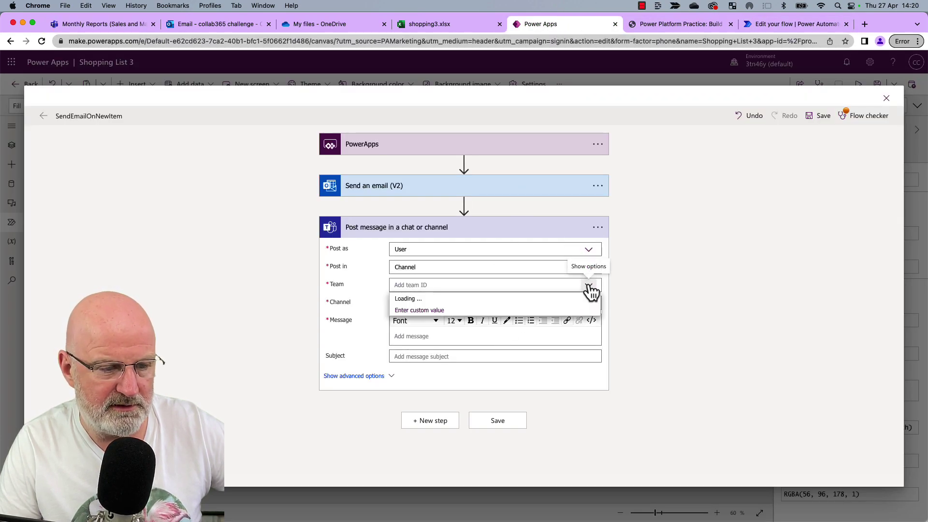
pyautogui.click(439, 346)
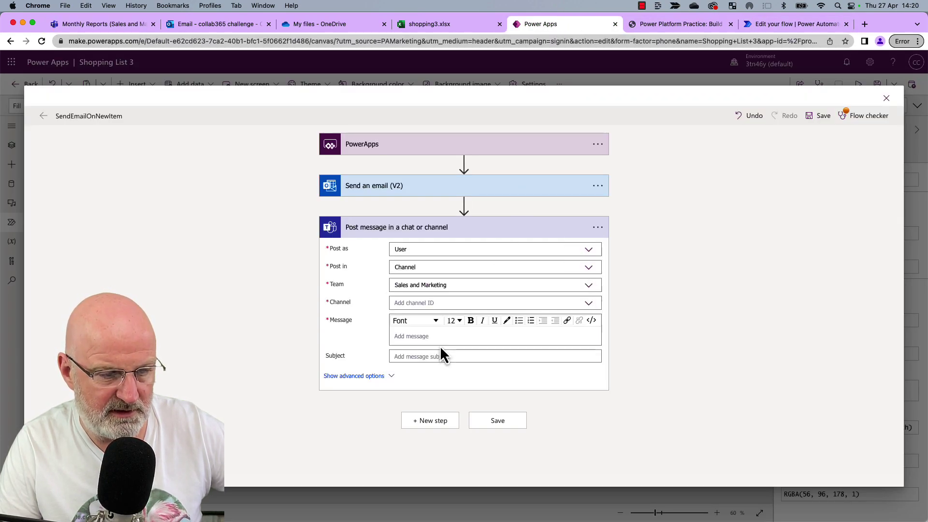
pyautogui.click(591, 304)
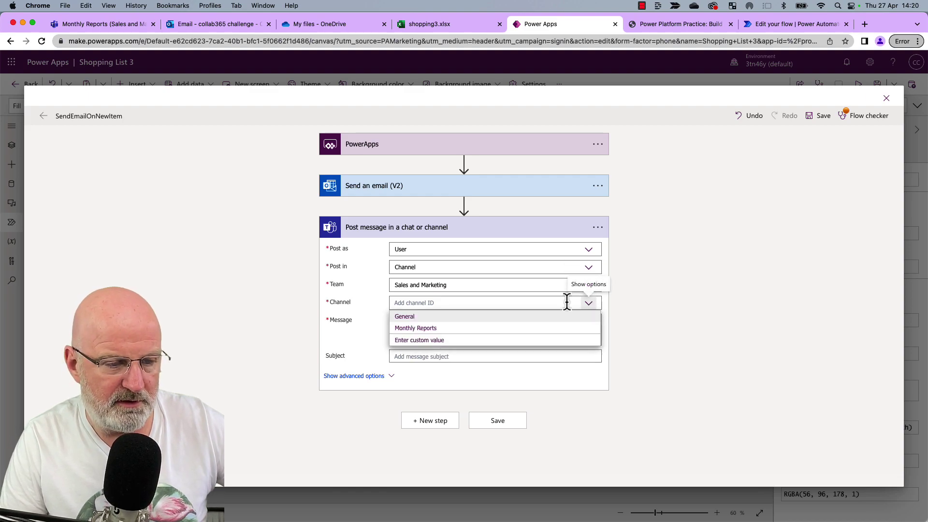
pyautogui.click(448, 328)
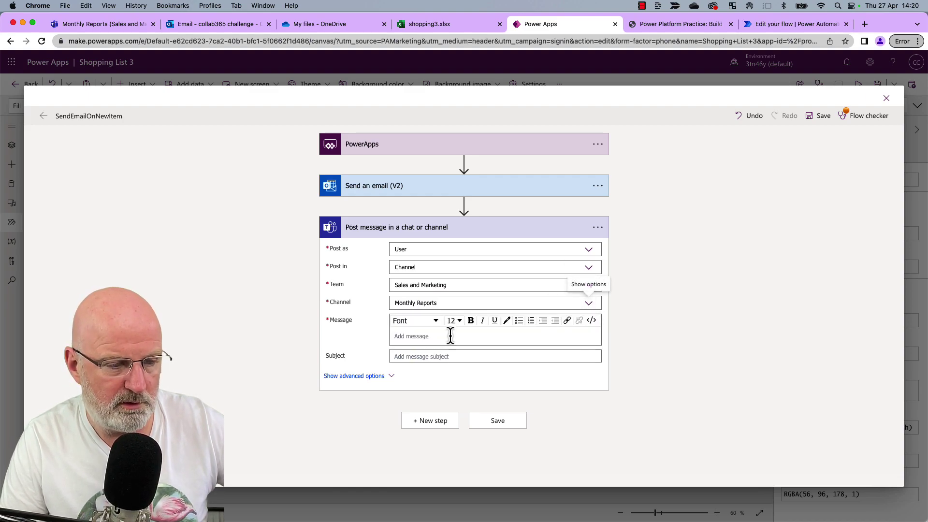
pyautogui.click(449, 337)
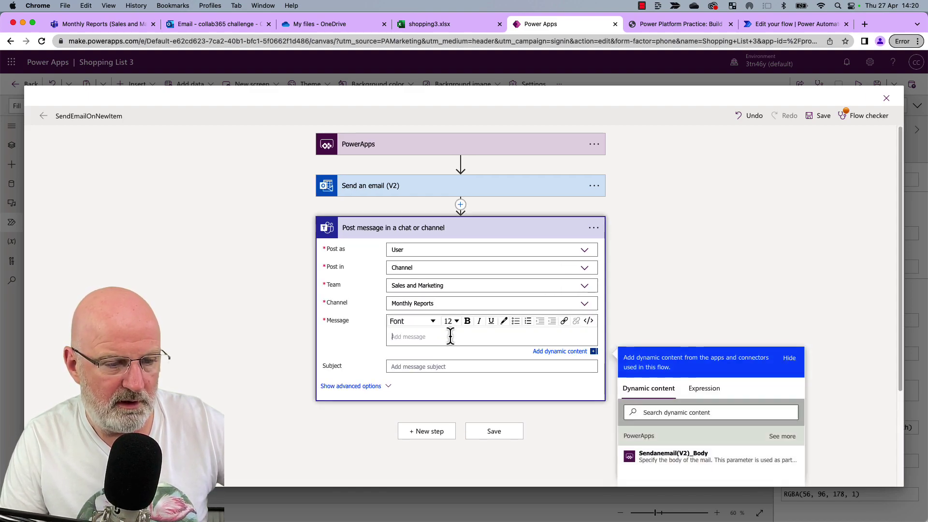
pyautogui.click(682, 457)
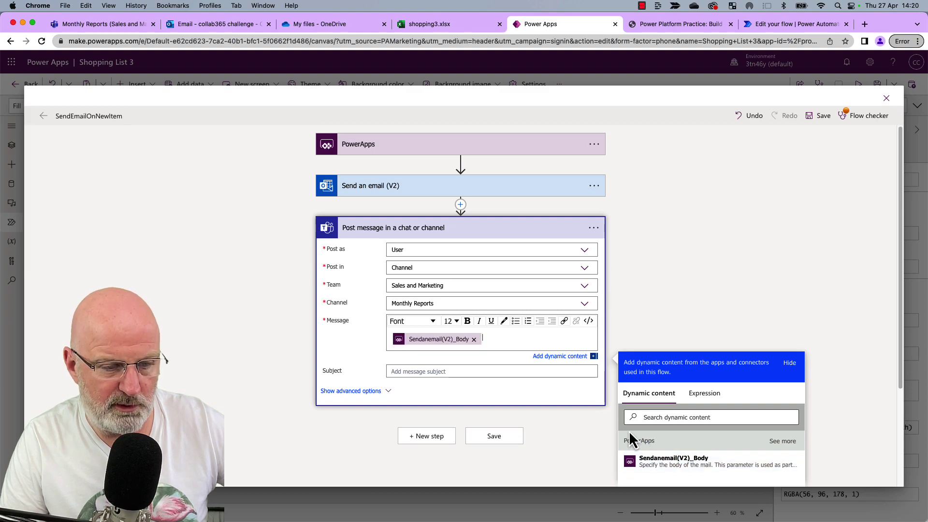
pyautogui.click(488, 439)
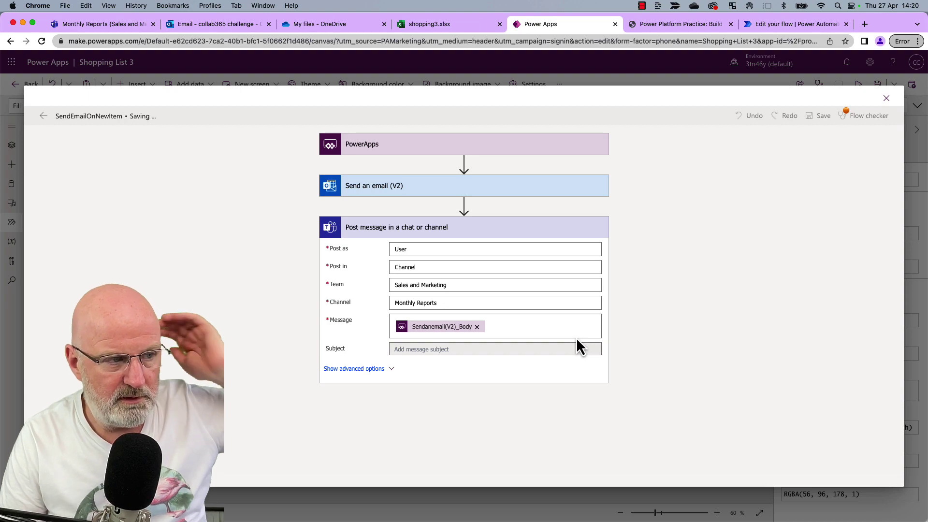
# Close the flow editor, preview the app and add Biscuitswwee to the shopping list.
pyautogui.click(886, 98)
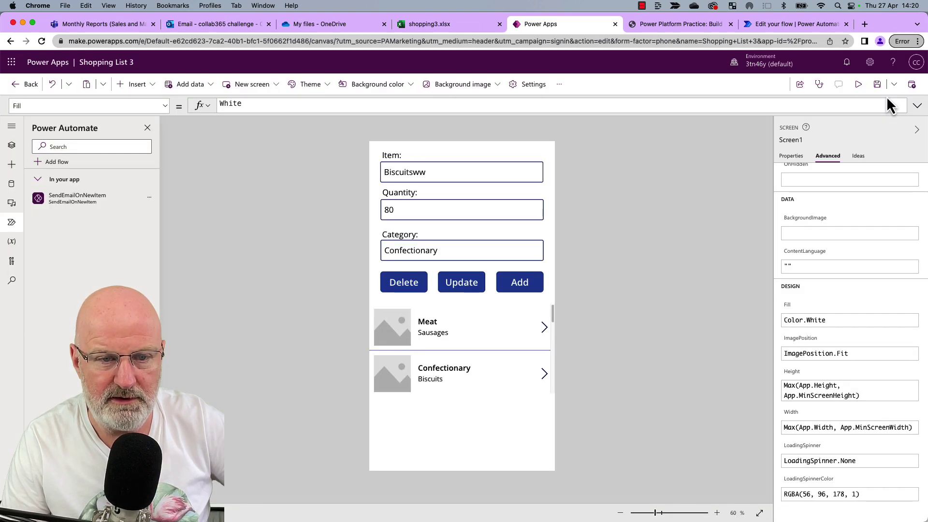
pyautogui.click(858, 85)
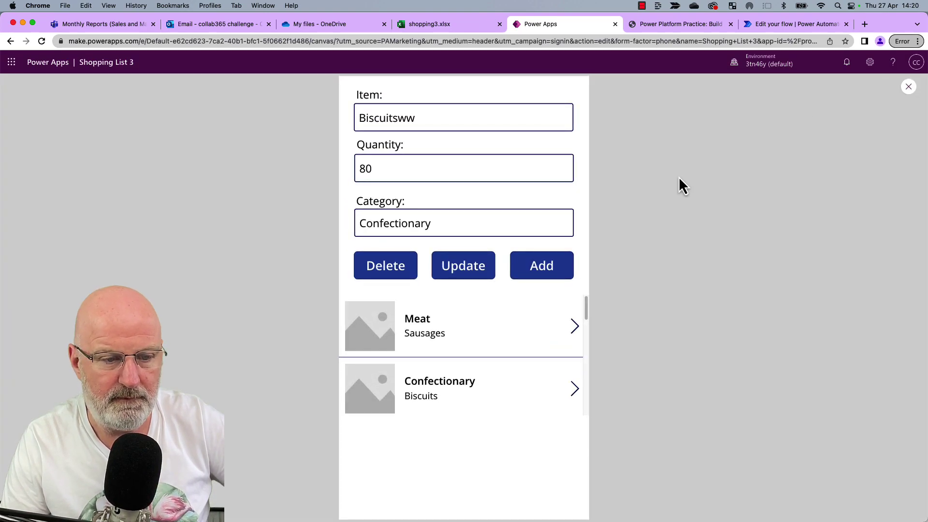
pyautogui.click(497, 116)
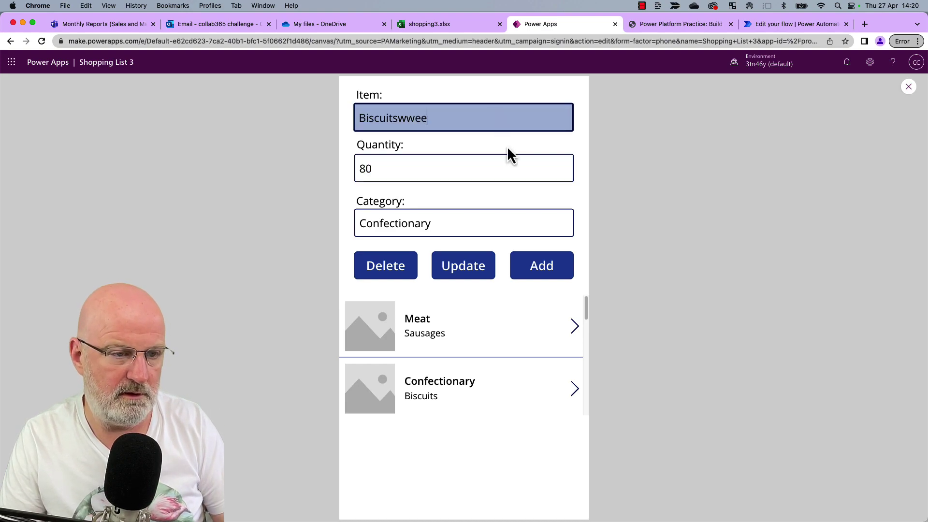
pyautogui.click(544, 263)
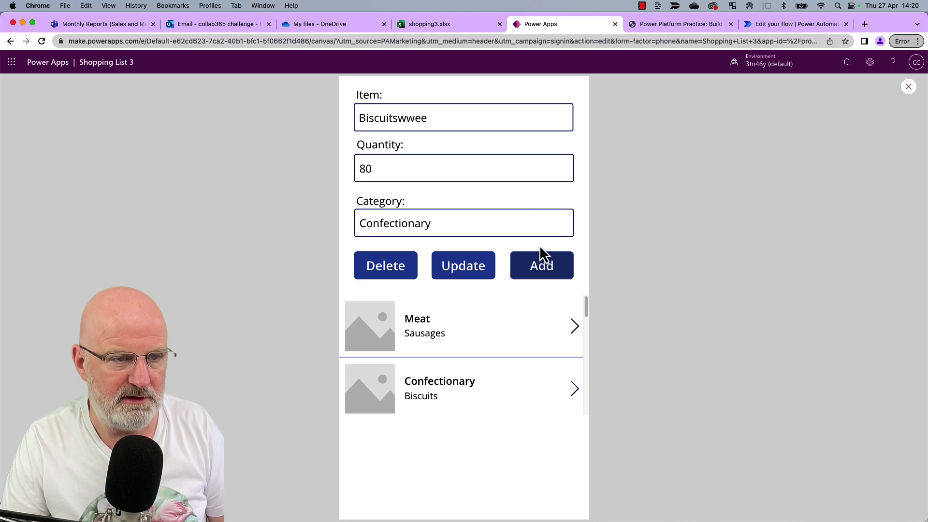
# Confirm the email in Outlook Sent Items and the post in the Monthly Reports channel, then return to Power Automate.
pyautogui.click(225, 27)
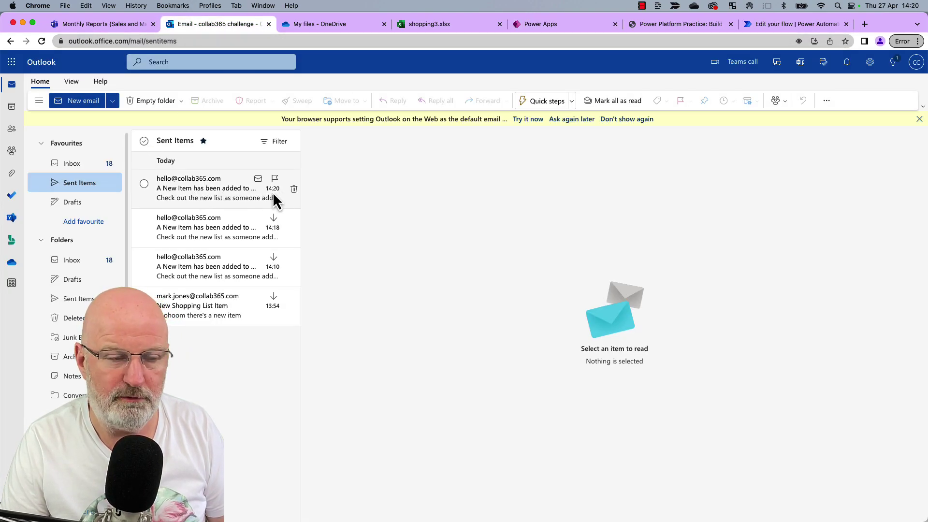
pyautogui.click(123, 22)
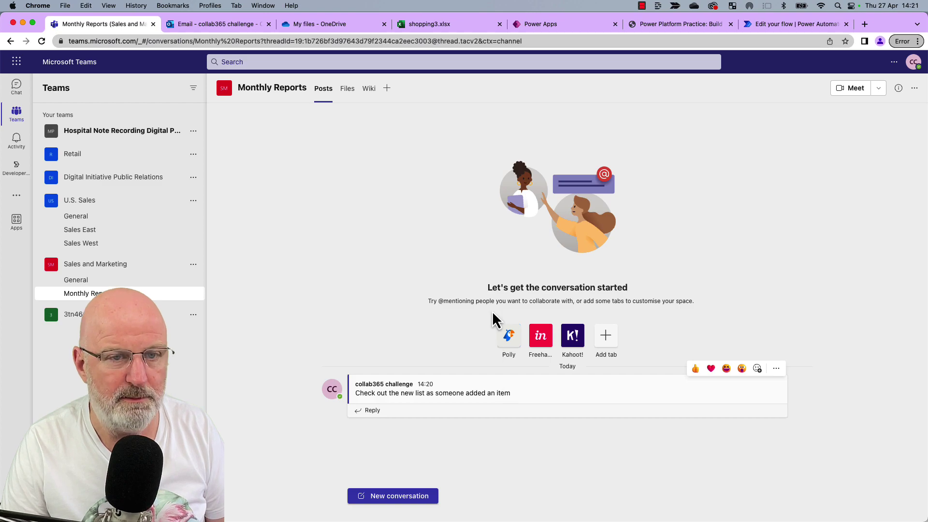
pyautogui.click(755, 24)
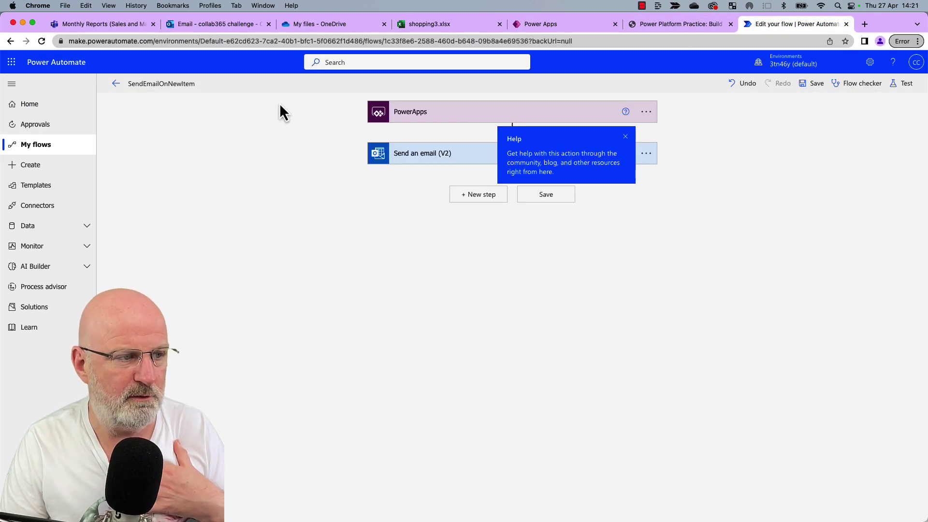
# Dismiss the help tip, reload the flow editor and expand the 'Post message in a chat or channel' step.
pyautogui.click(625, 137)
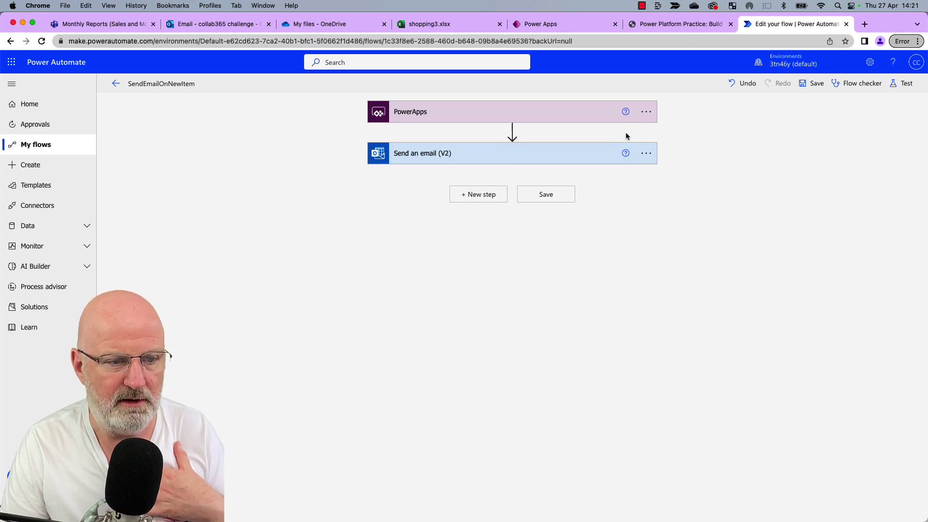
pyautogui.click(42, 41)
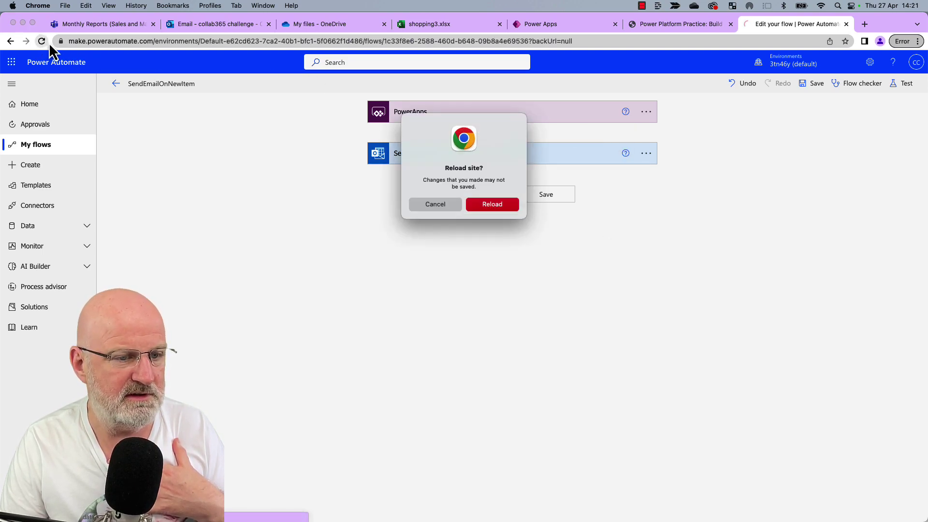
pyautogui.click(491, 203)
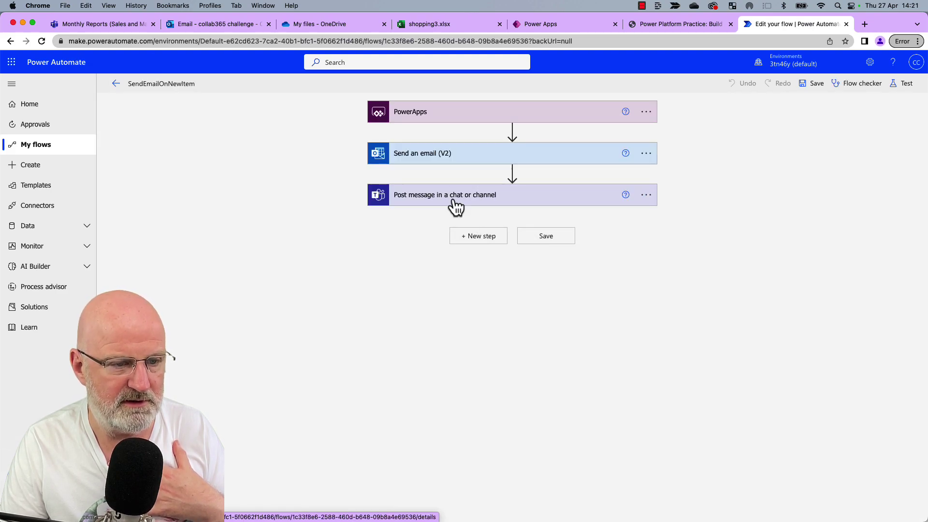
pyautogui.click(450, 198)
pyautogui.click(445, 200)
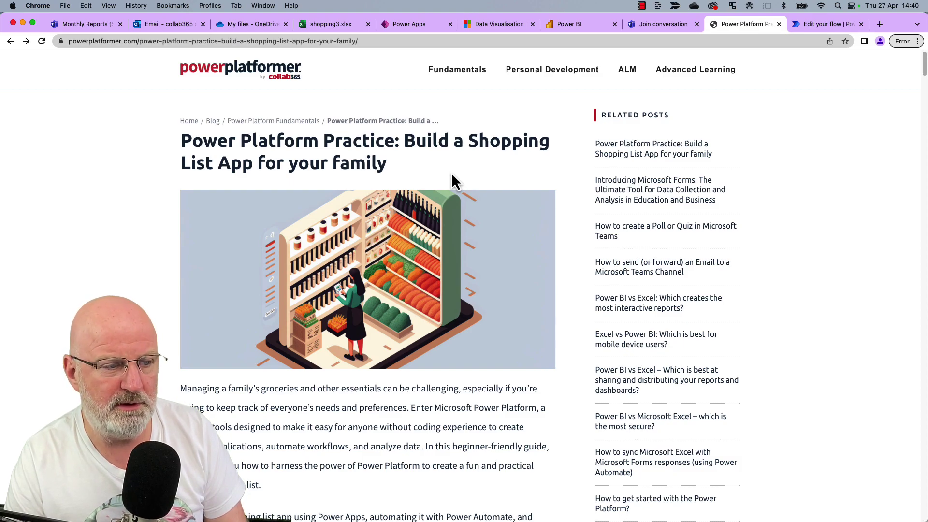
# Scroll the tutorial from section 1.3 past Sections 2–4 until the Section 5 sharing heading shows.
pyautogui.scroll(-15, 452, 175)
pyautogui.scroll(-15, 452, 175)
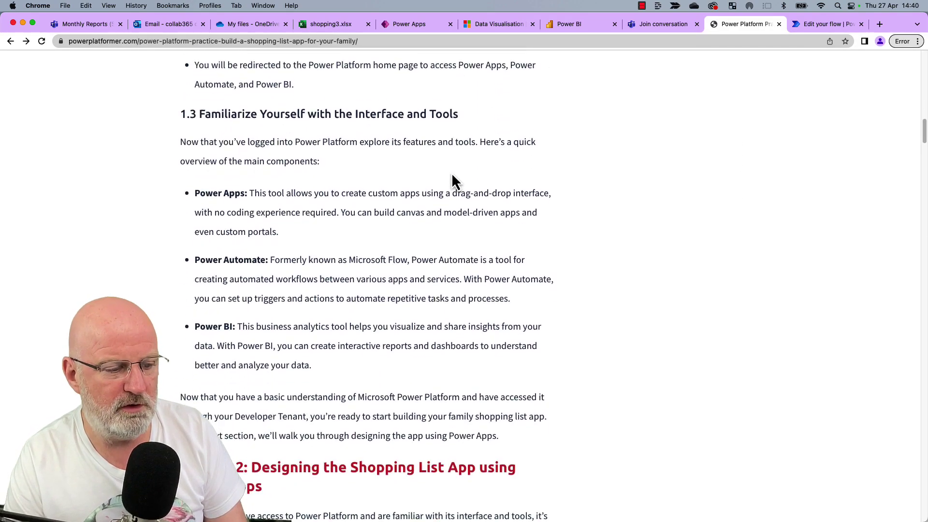
pyautogui.scroll(-20, 452, 172)
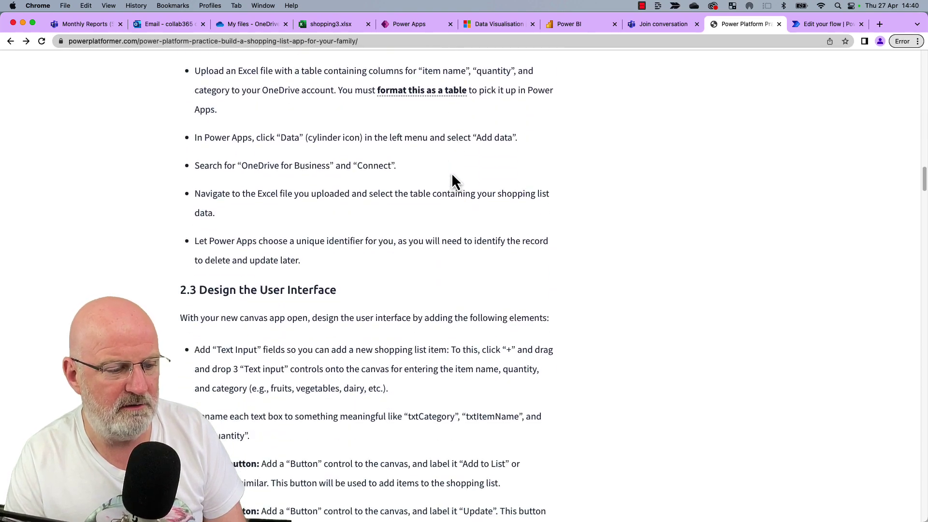
pyautogui.scroll(-20, 451, 172)
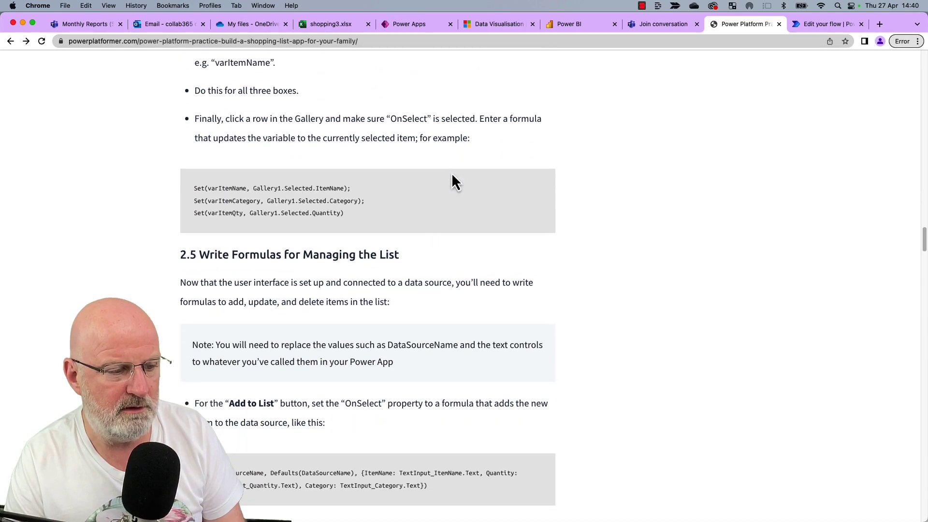
pyautogui.scroll(-20, 451, 172)
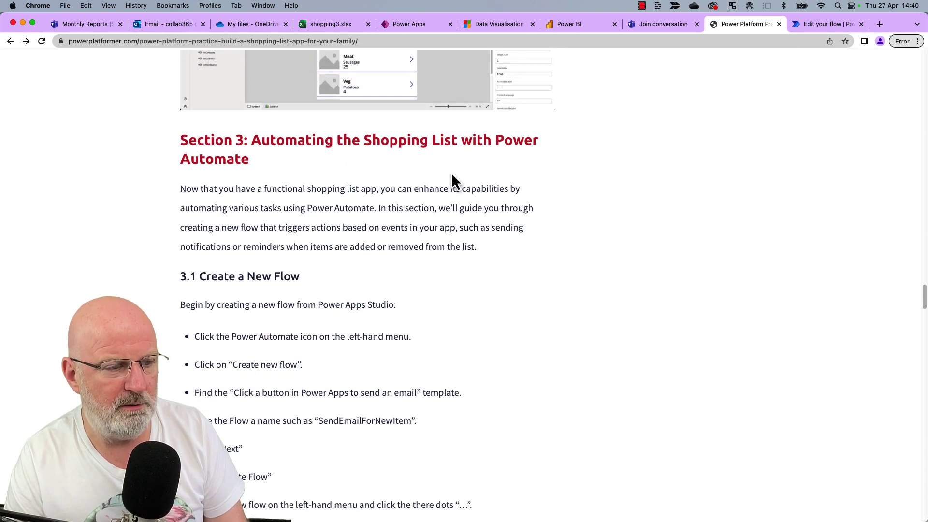
pyautogui.scroll(-5, 451, 174)
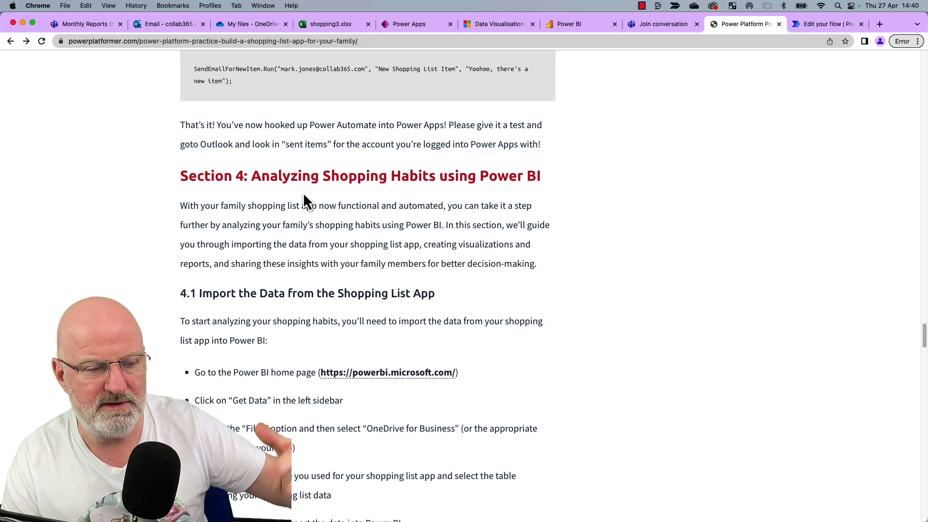
pyautogui.scroll(-5, 335, 241)
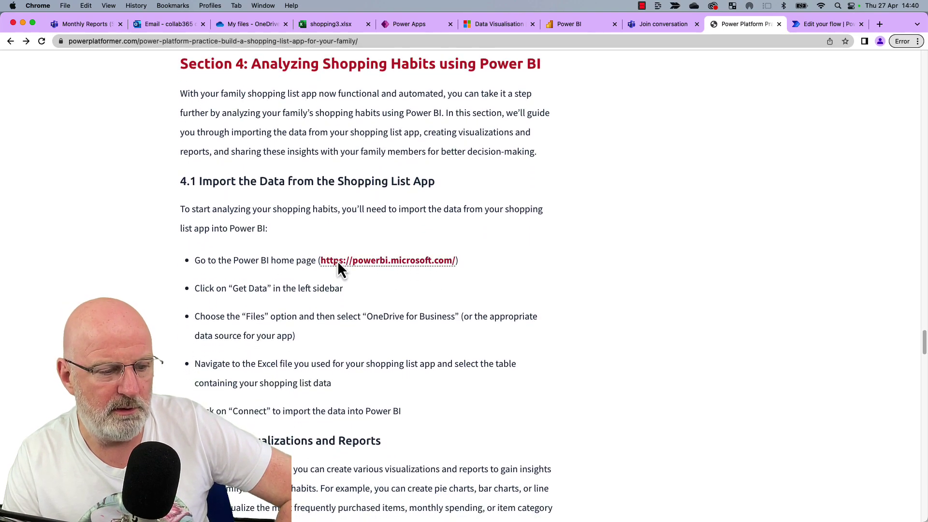
pyautogui.scroll(-2, 353, 320)
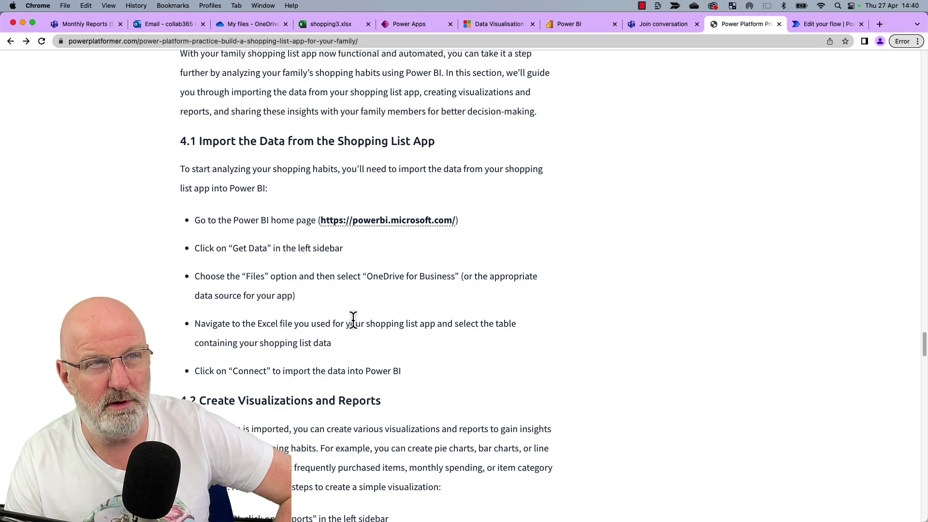
pyautogui.scroll(-3, 353, 319)
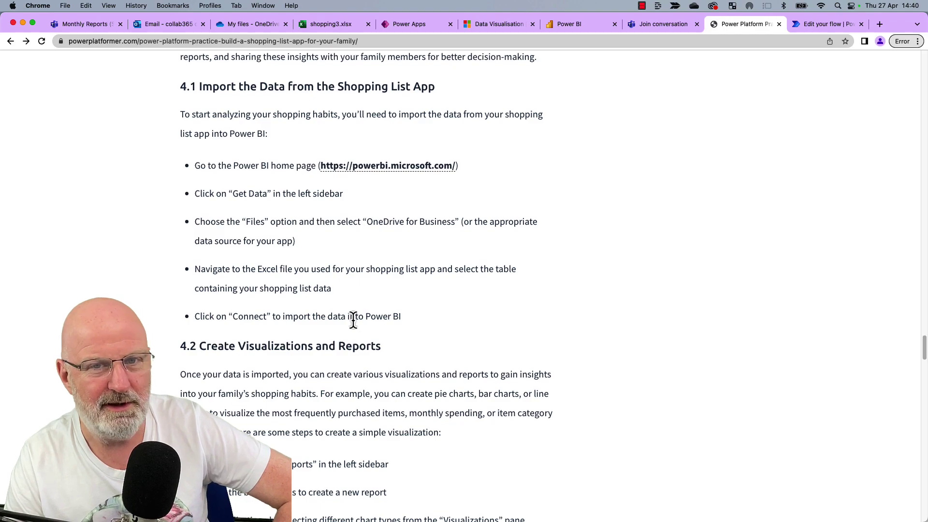
pyautogui.scroll(-3, 353, 320)
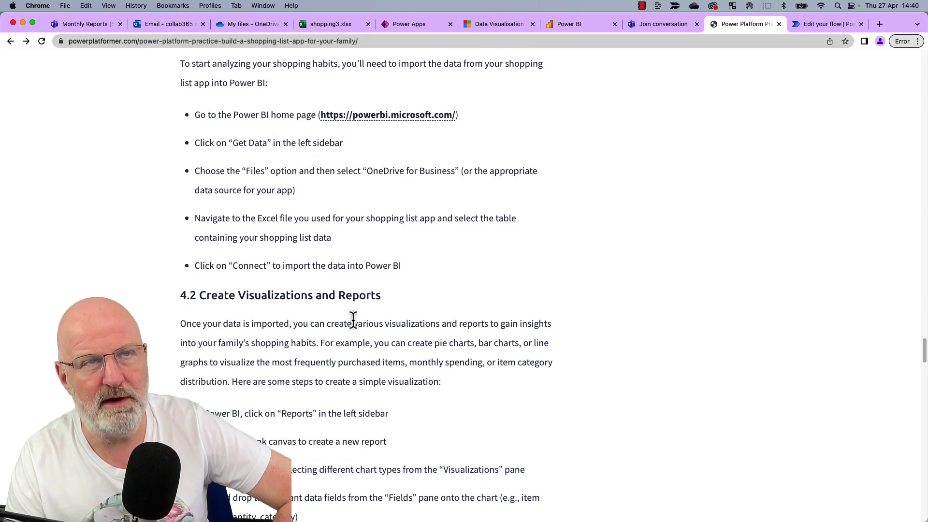
pyautogui.scroll(-10, 353, 320)
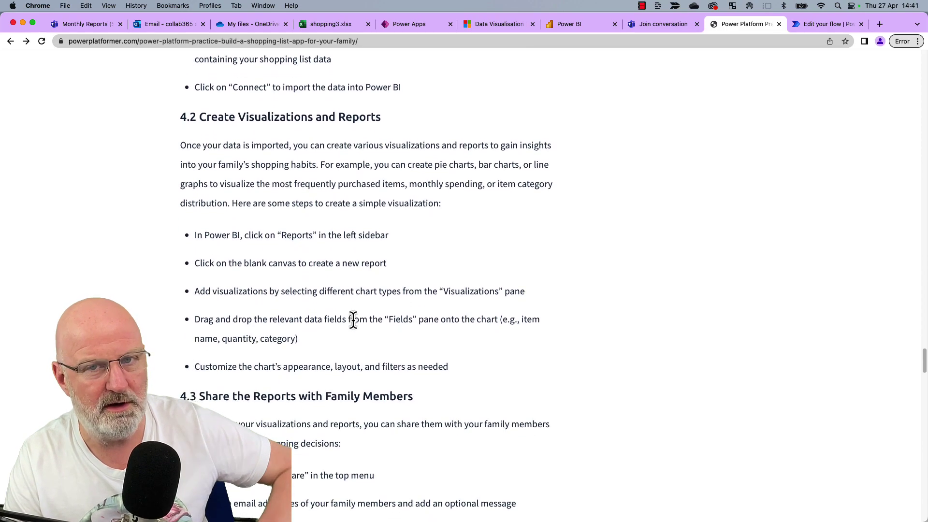
pyautogui.scroll(-20, 353, 320)
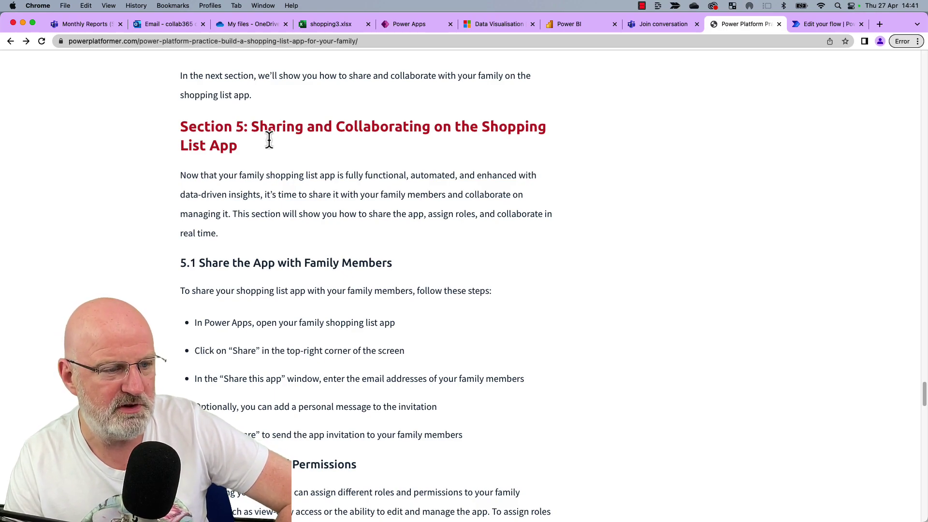
# Read through sections 5.1–5.3 on sharing, roles and real-time collaboration down to the Section 6 heading.
pyautogui.scroll(-3, 342, 215)
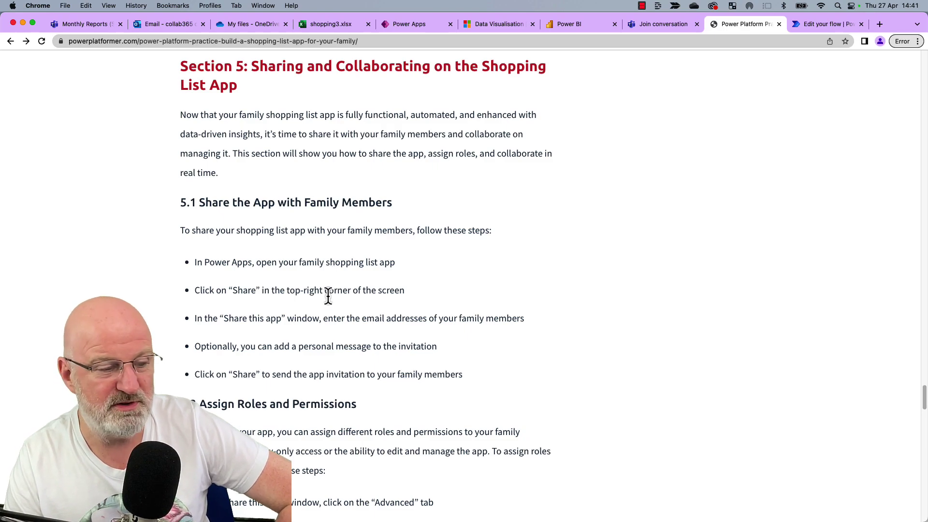
pyautogui.scroll(-2, 327, 295)
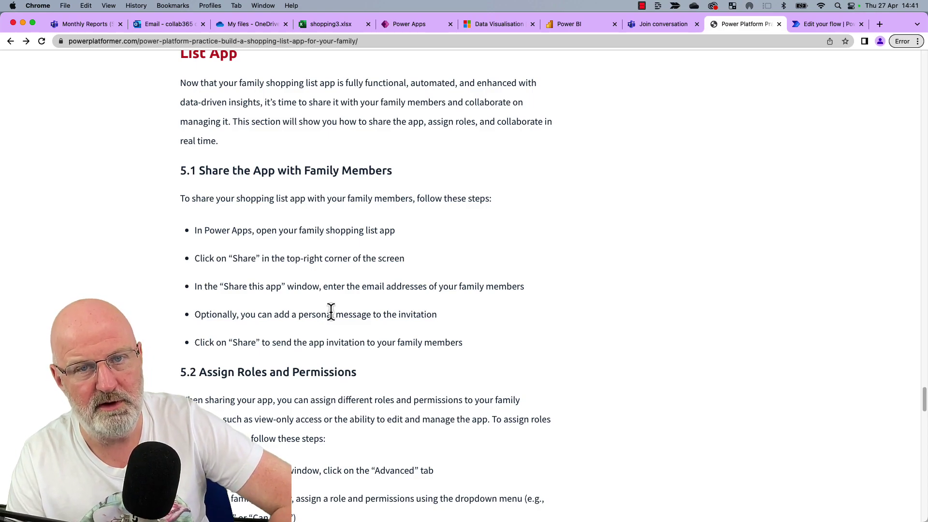
pyautogui.scroll(-5, 330, 311)
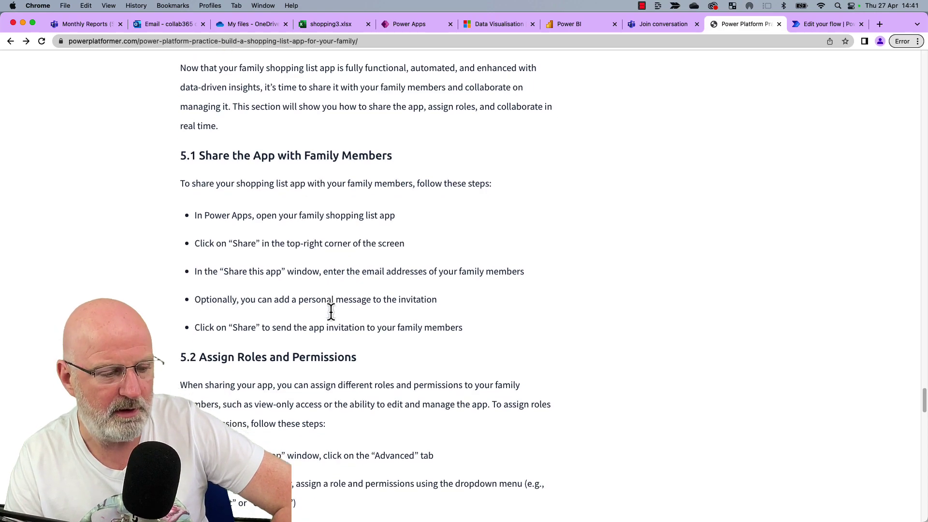
pyautogui.scroll(-5, 331, 311)
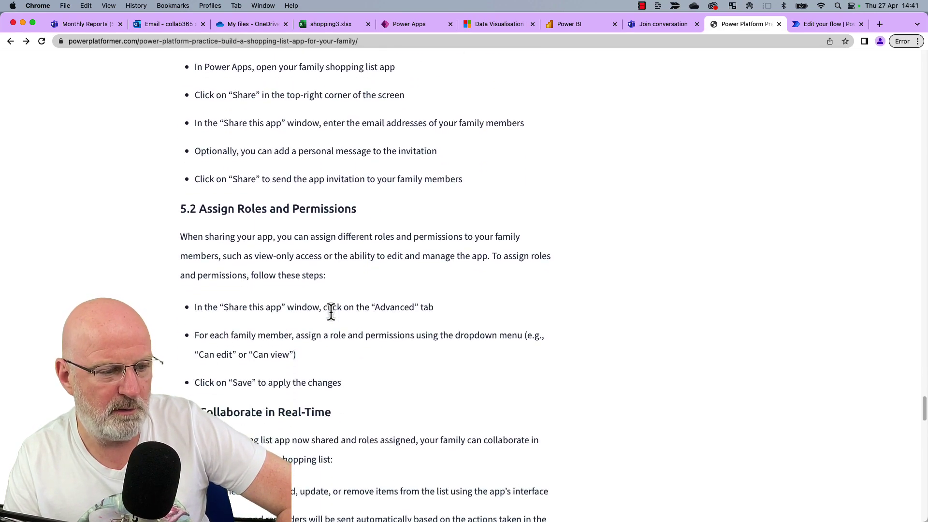
pyautogui.scroll(-2, 330, 311)
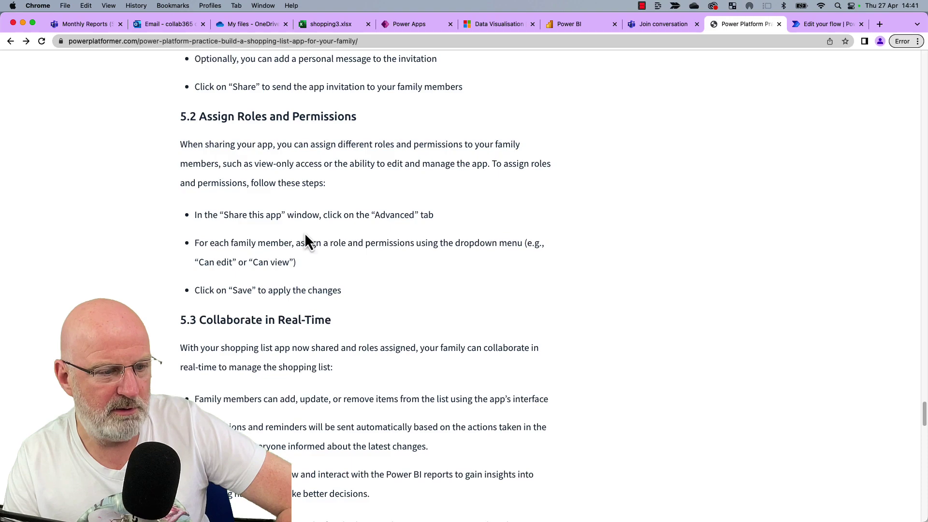
pyautogui.scroll(-5, 319, 289)
pyautogui.scroll(-6, 317, 281)
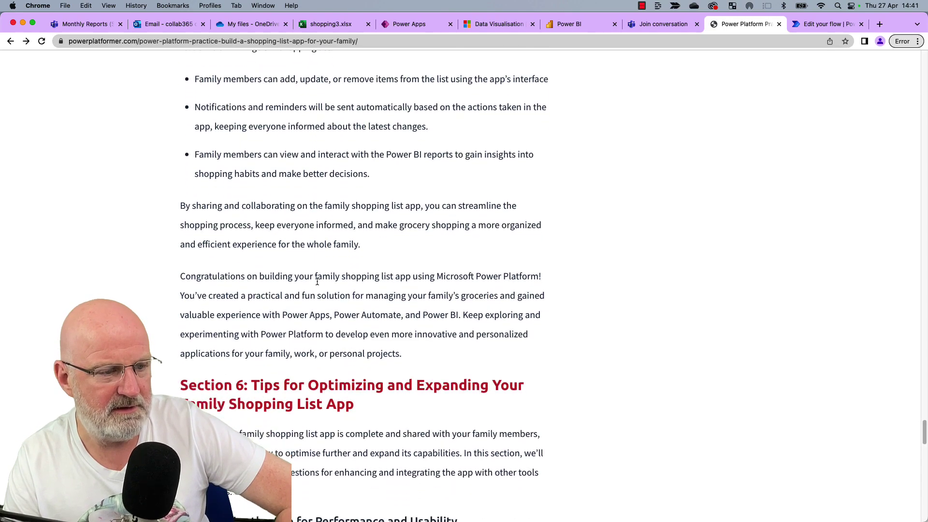
pyautogui.scroll(2, 317, 281)
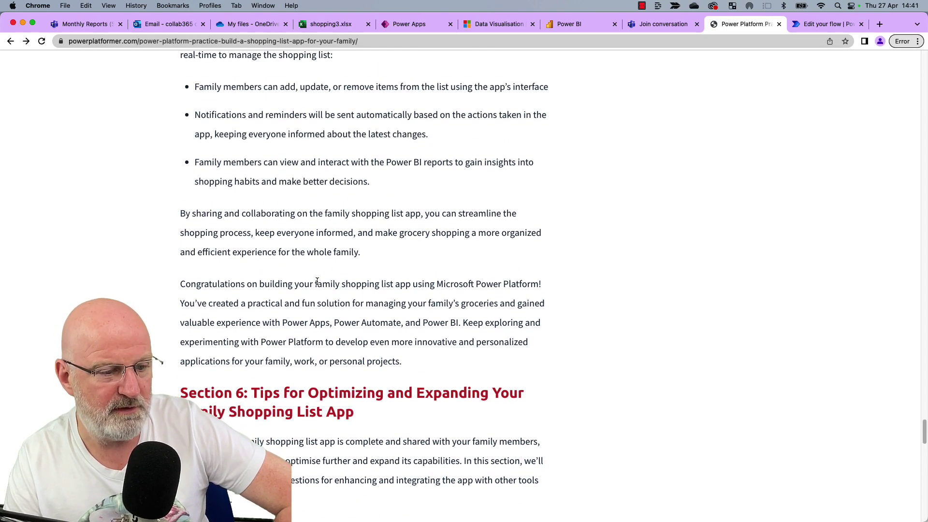
pyautogui.scroll(2, 317, 281)
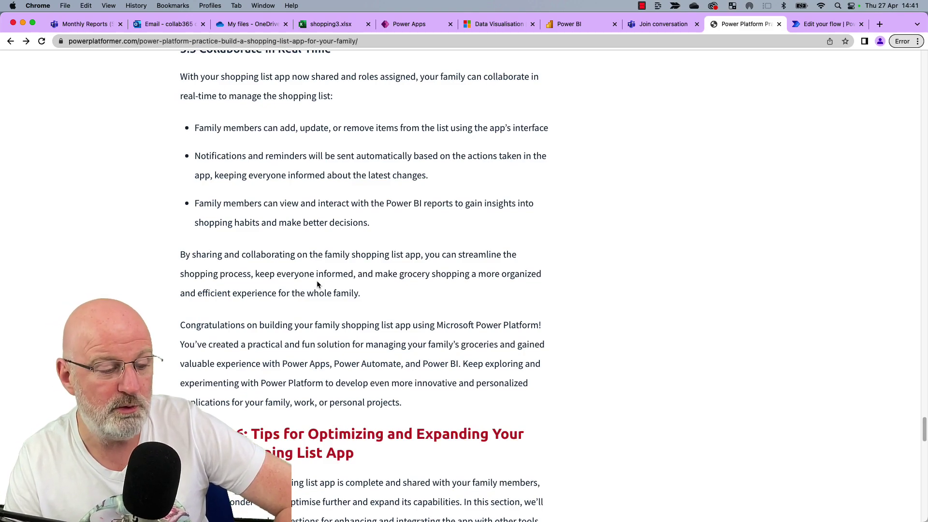
pyautogui.scroll(-6, 317, 284)
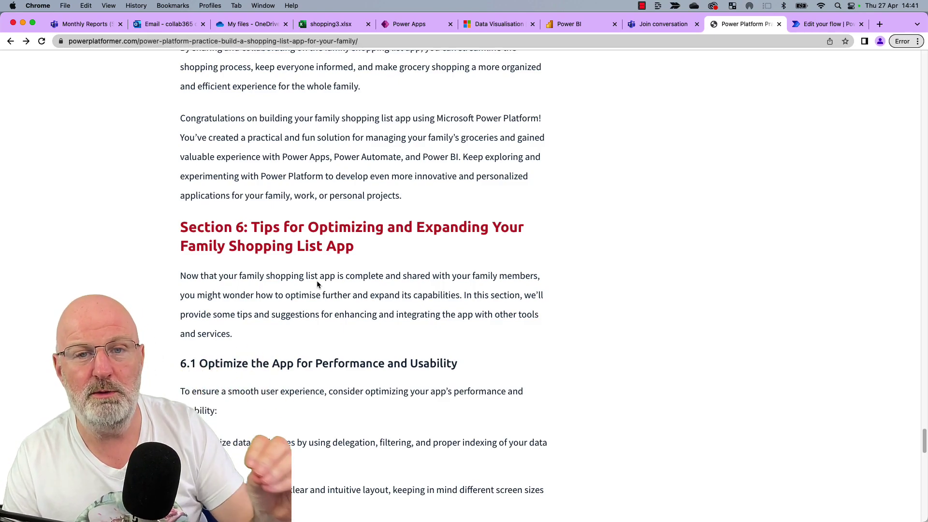
# Read sections 6.1–6.4 down to the Next link and author box, then scroll back toward the top.
pyautogui.scroll(-3, 317, 284)
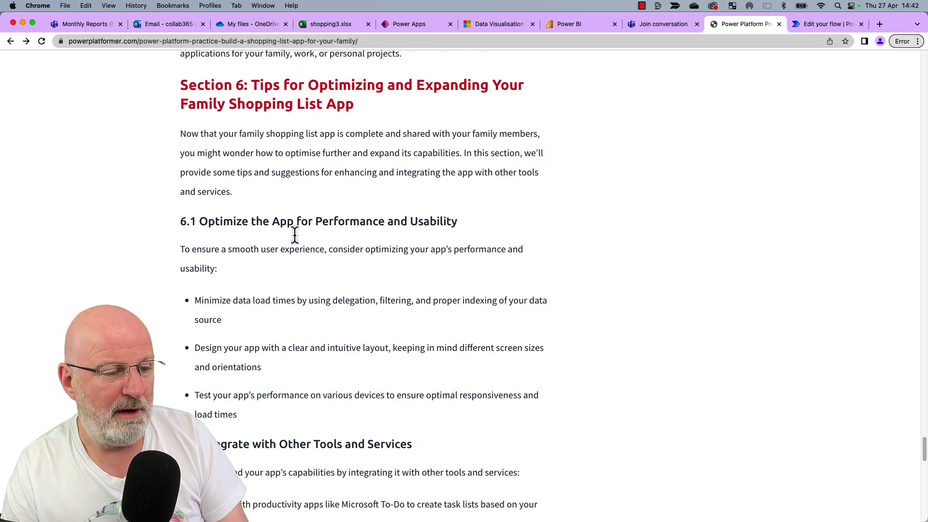
pyautogui.doubleClick(288, 220)
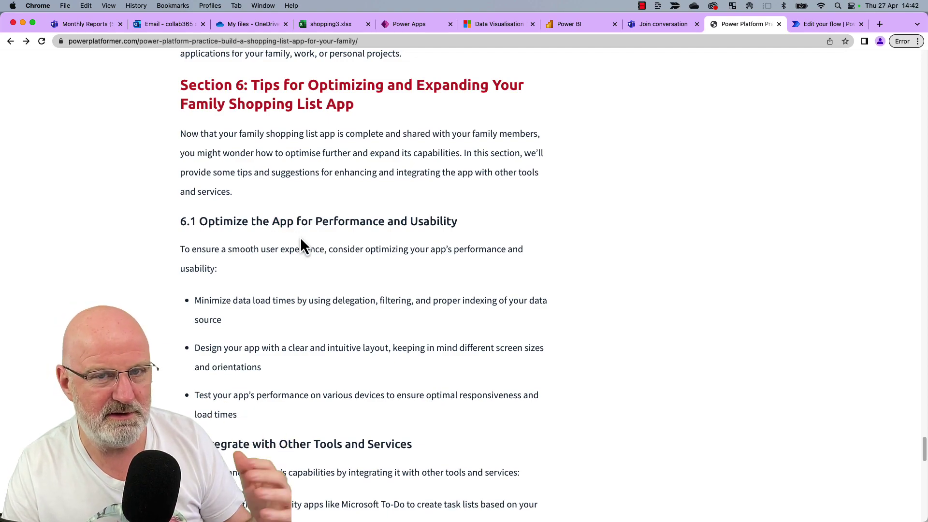
pyautogui.scroll(-3, 300, 244)
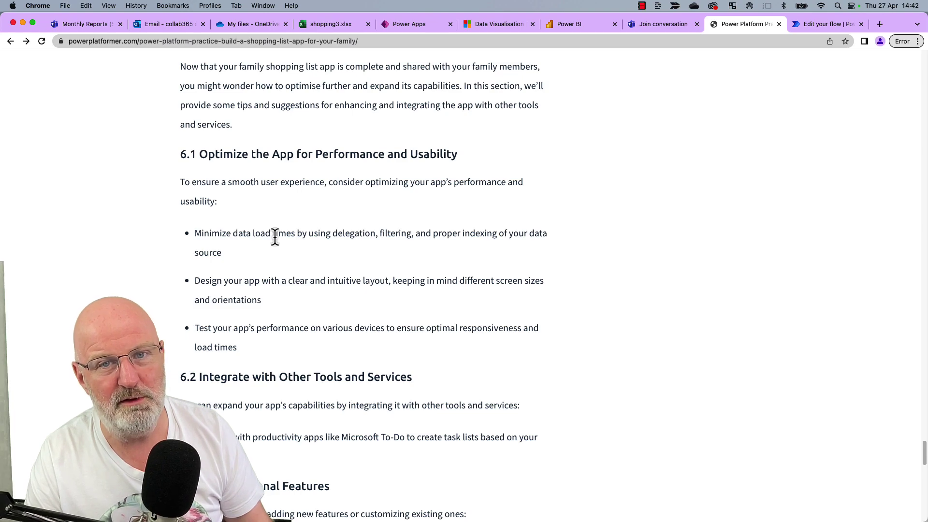
pyautogui.scroll(-4, 285, 305)
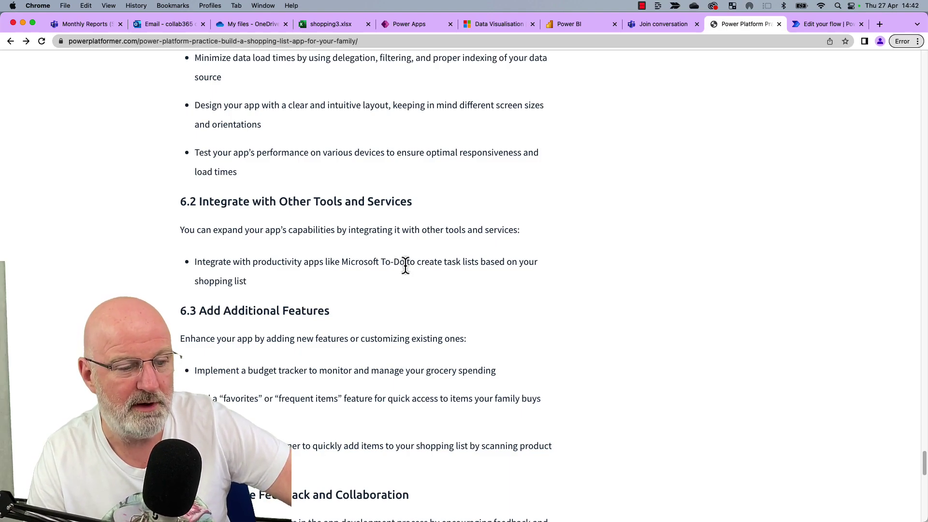
pyautogui.scroll(-5, 405, 267)
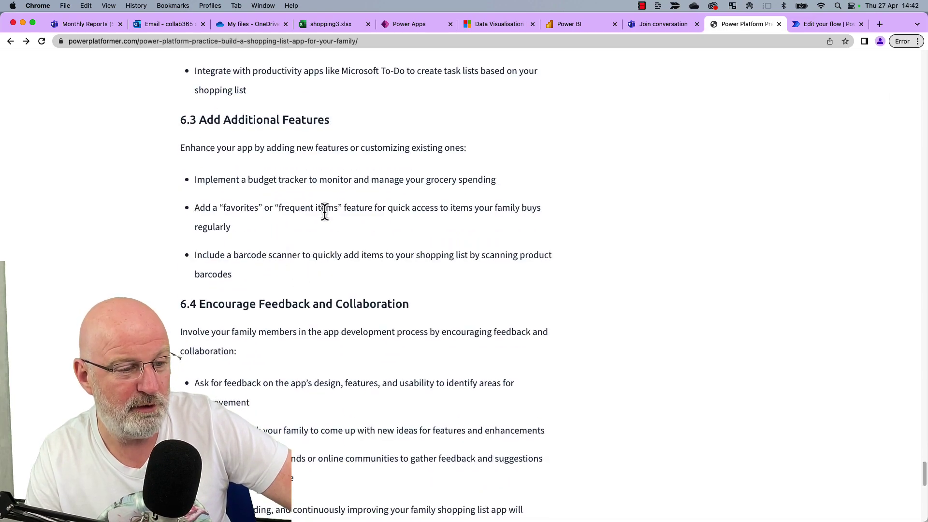
pyautogui.scroll(-3, 317, 263)
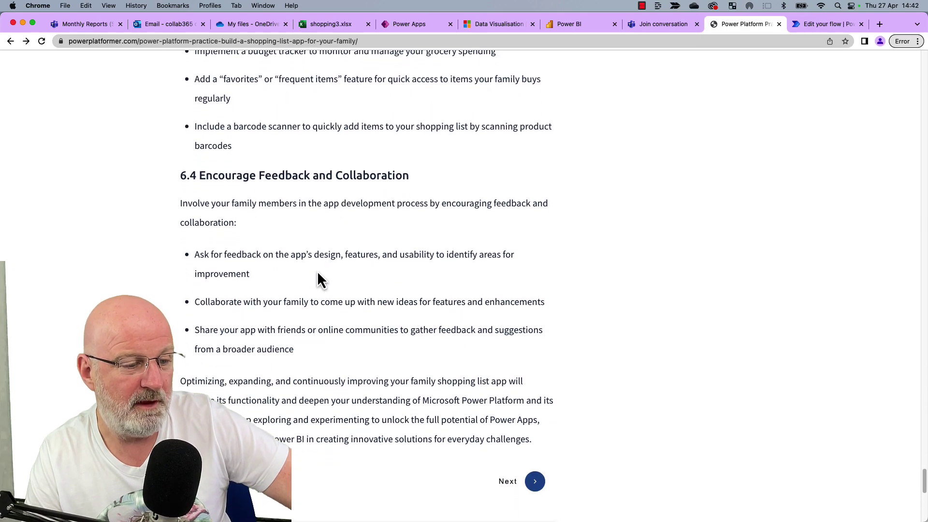
pyautogui.scroll(-1, 318, 274)
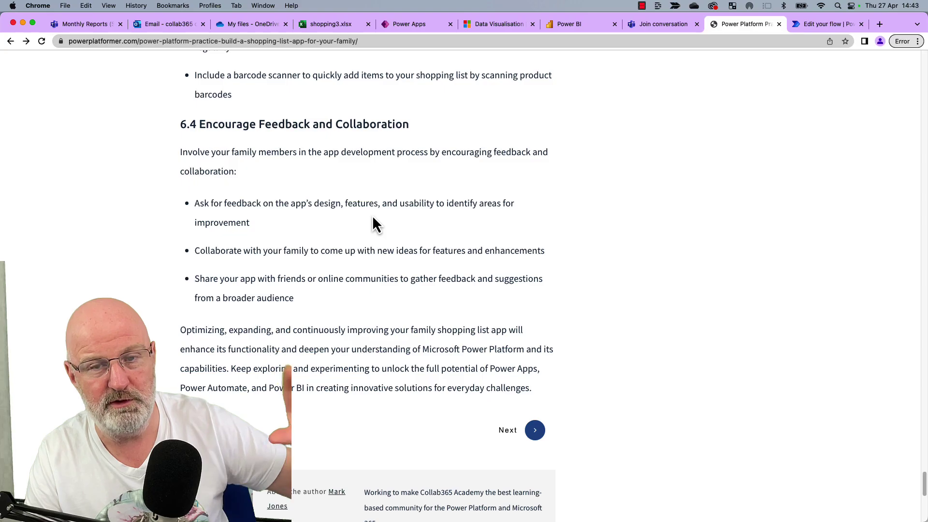
pyautogui.scroll(-1, 372, 215)
pyautogui.scroll(20, 372, 216)
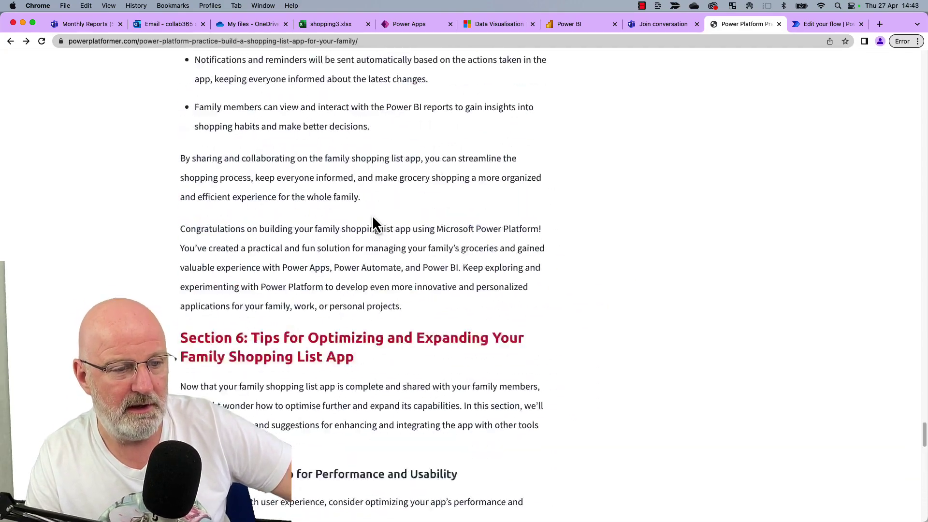
pyautogui.scroll(20, 371, 215)
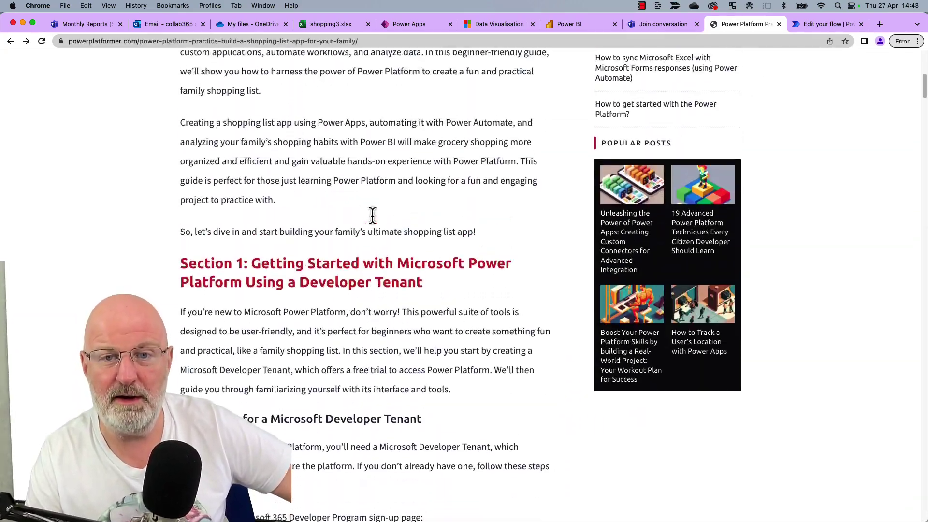